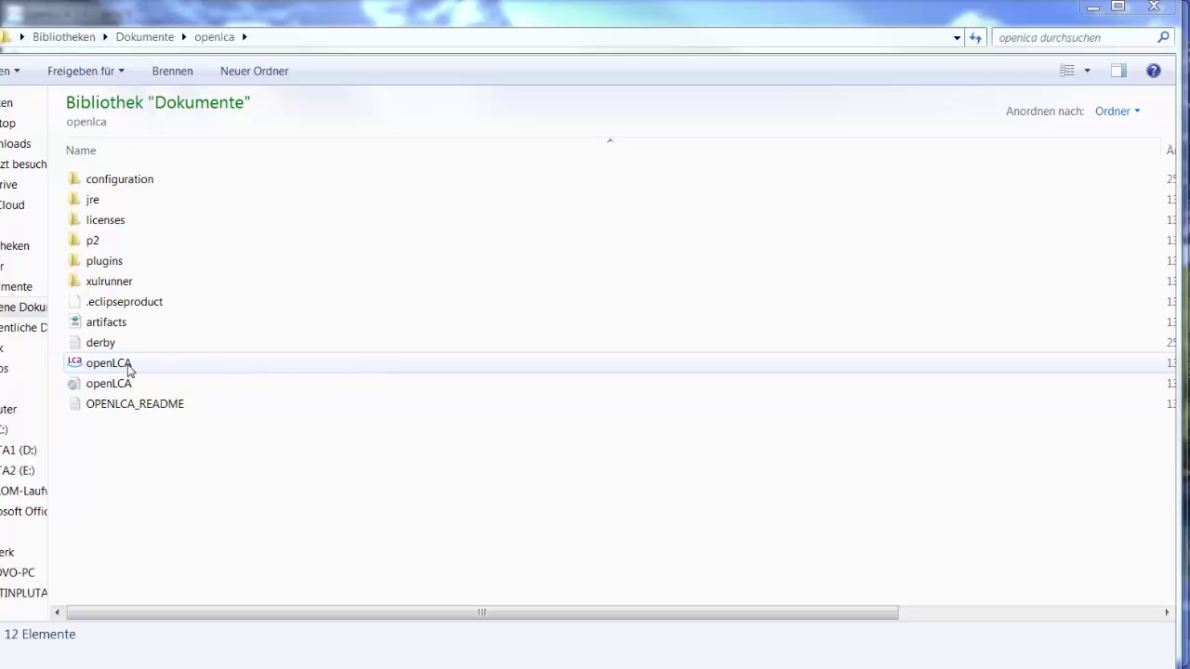
Step: Close the Transported Steel, Bottle at point of sale, Plastic Component Production and Report Viewer editors
click(1090, 9)
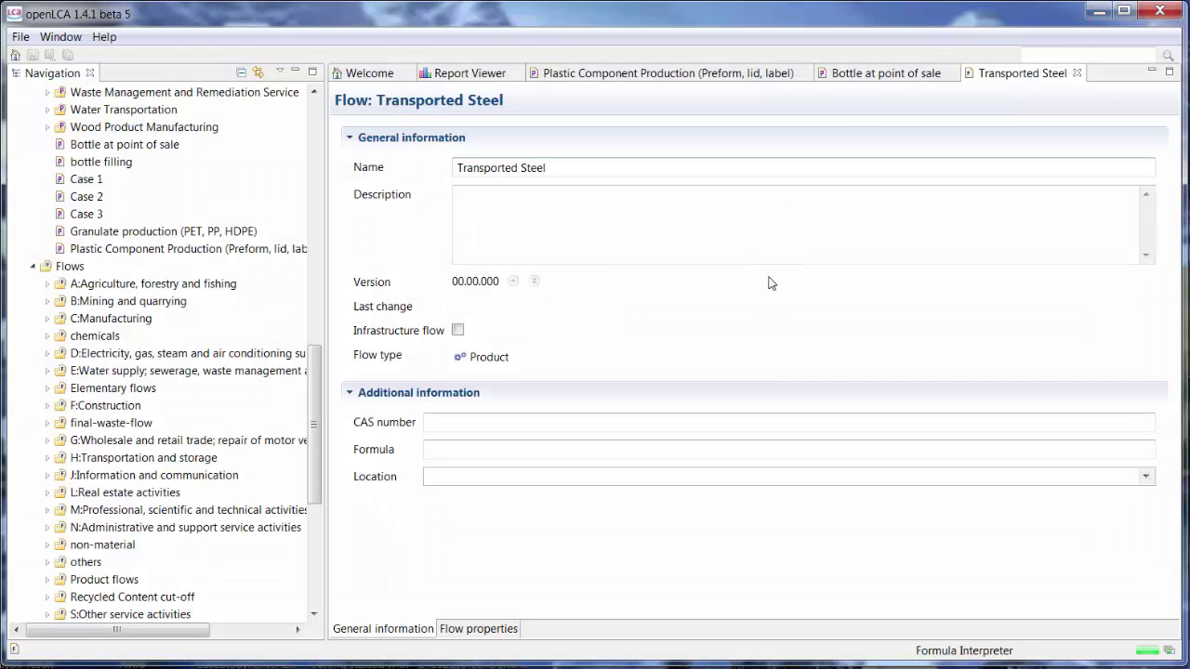
click(1077, 73)
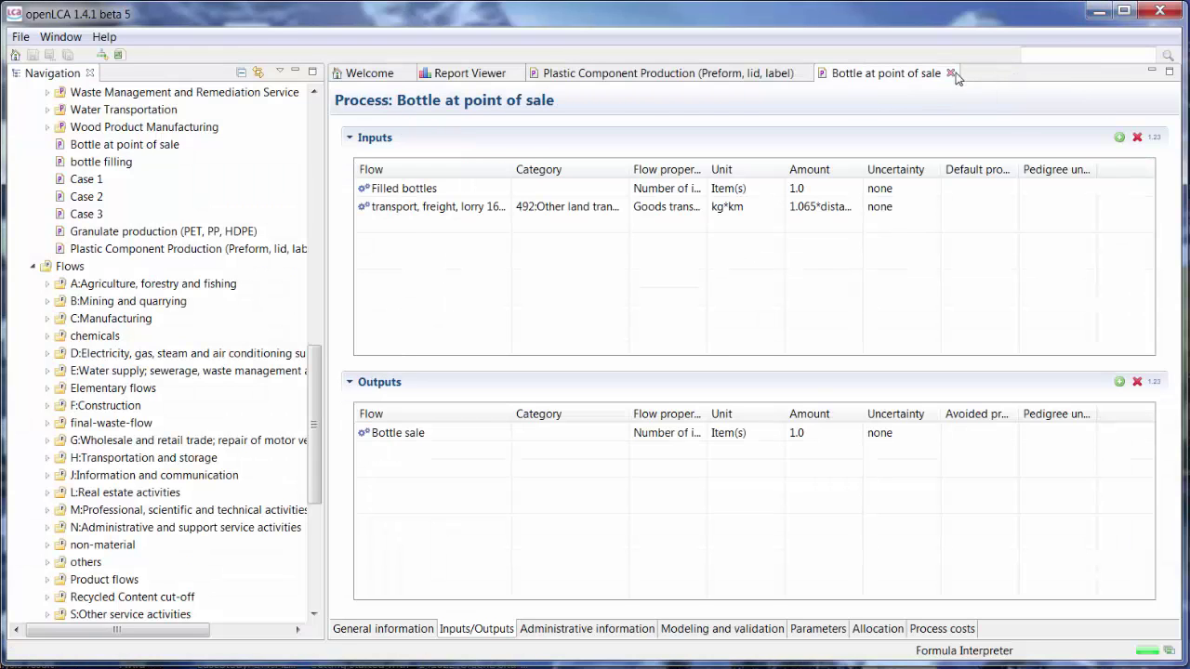
click(950, 72)
click(805, 72)
click(515, 73)
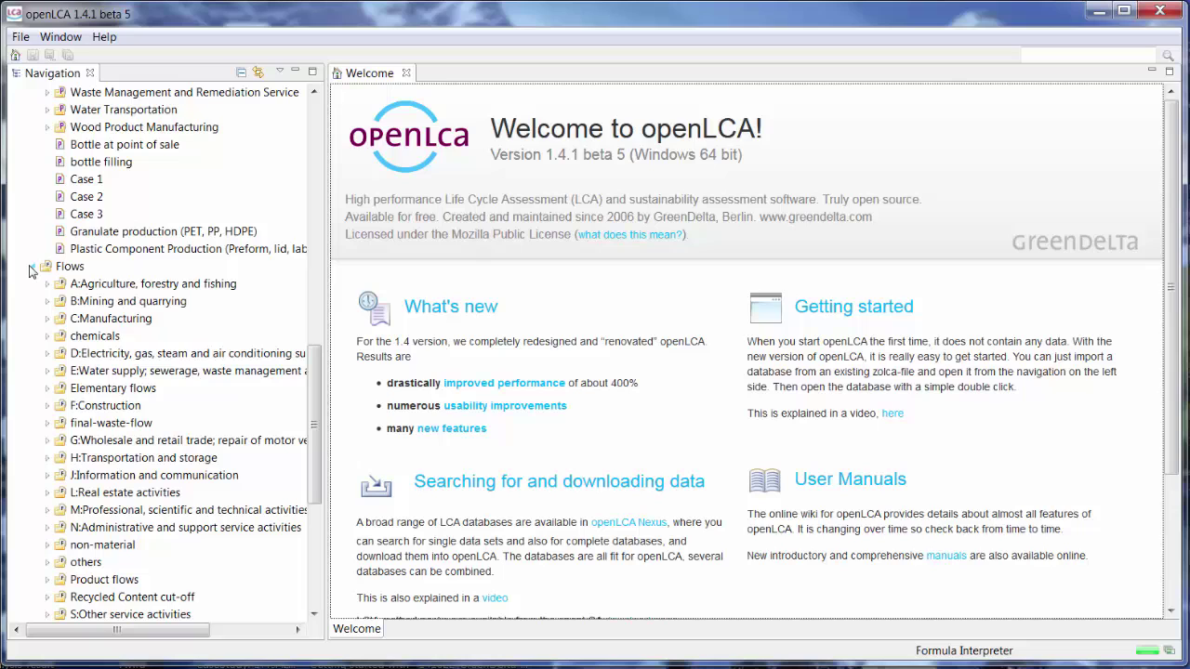
drag(315, 378, 324, 110)
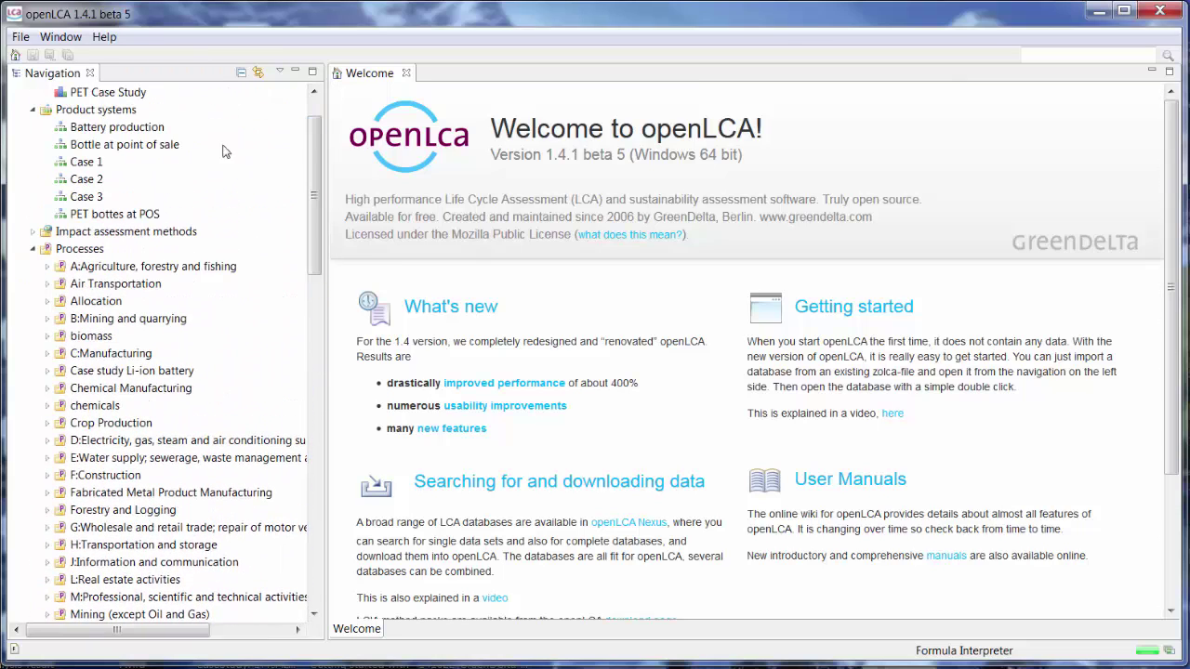
Step: Create process 'transported steel' with a new product flow referenced to Number of items
right_click(65, 248)
click(103, 257)
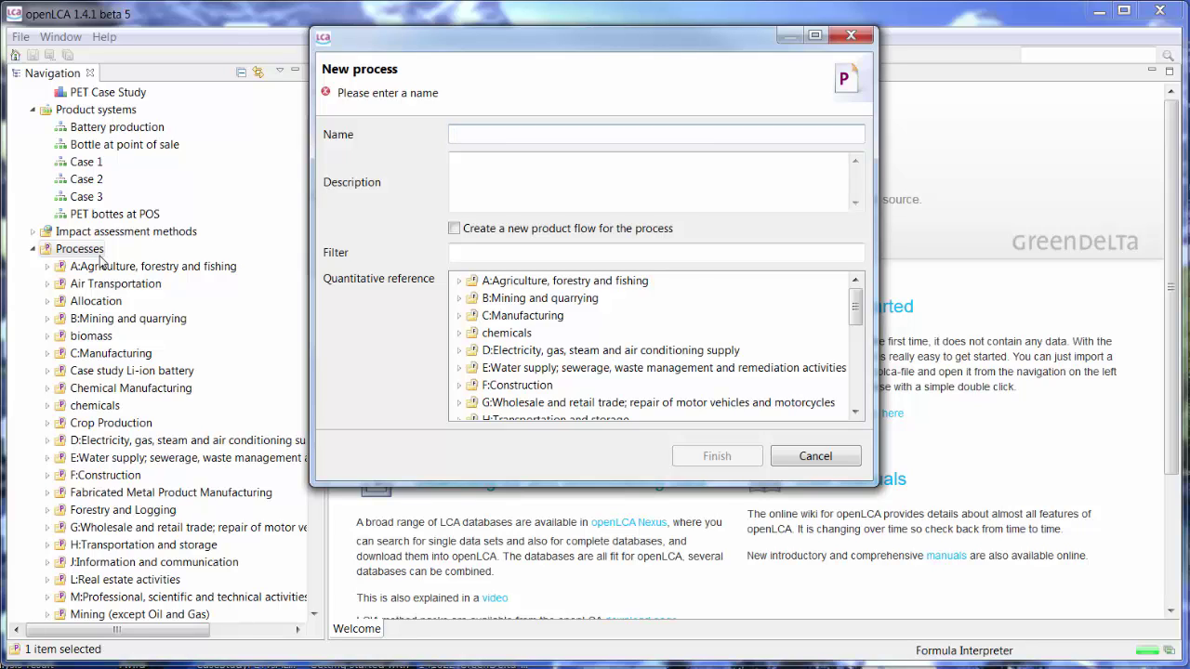
text(trans)
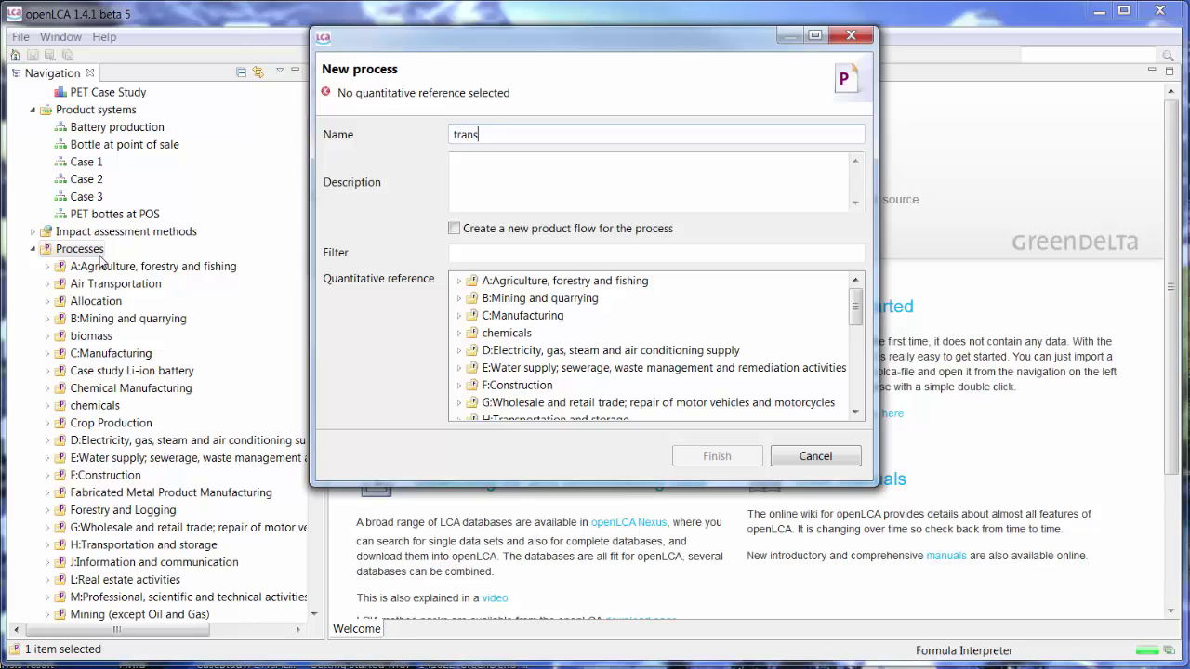
text(ported steel)
click(454, 230)
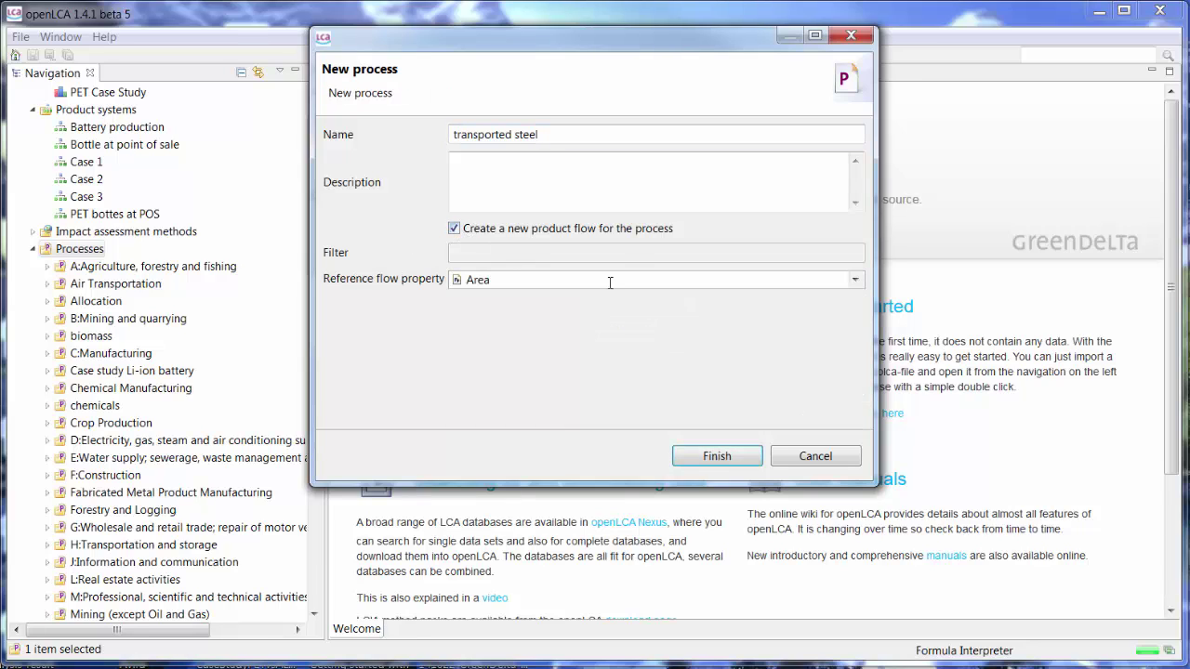
click(774, 282)
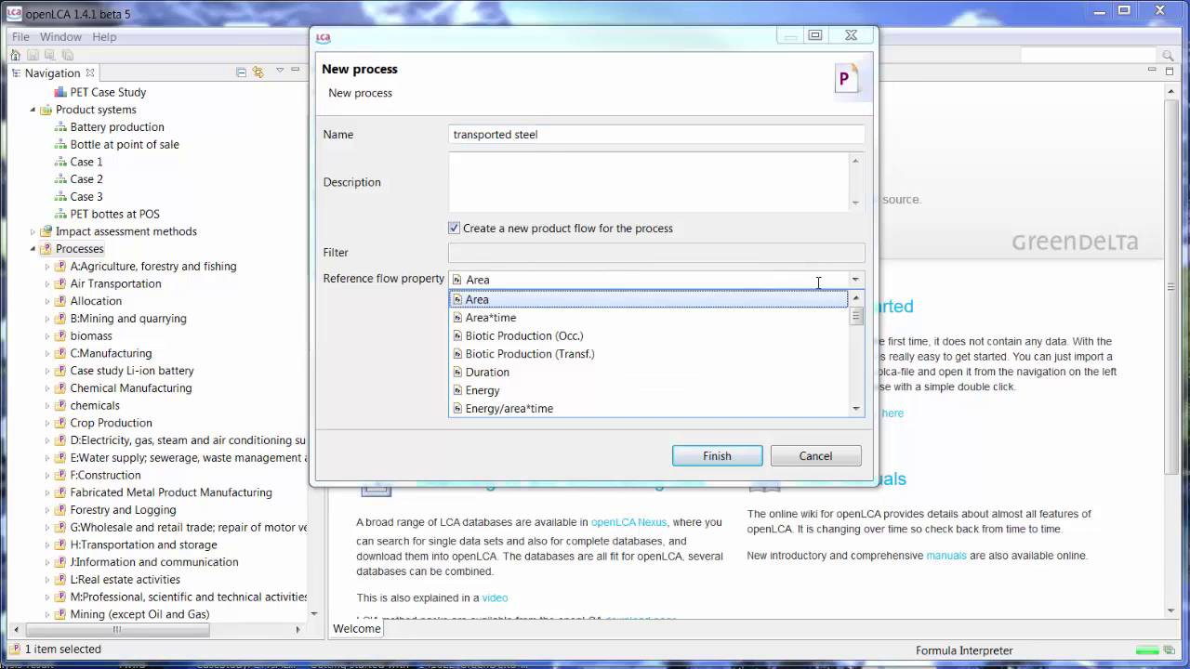
key(n)
key(Return)
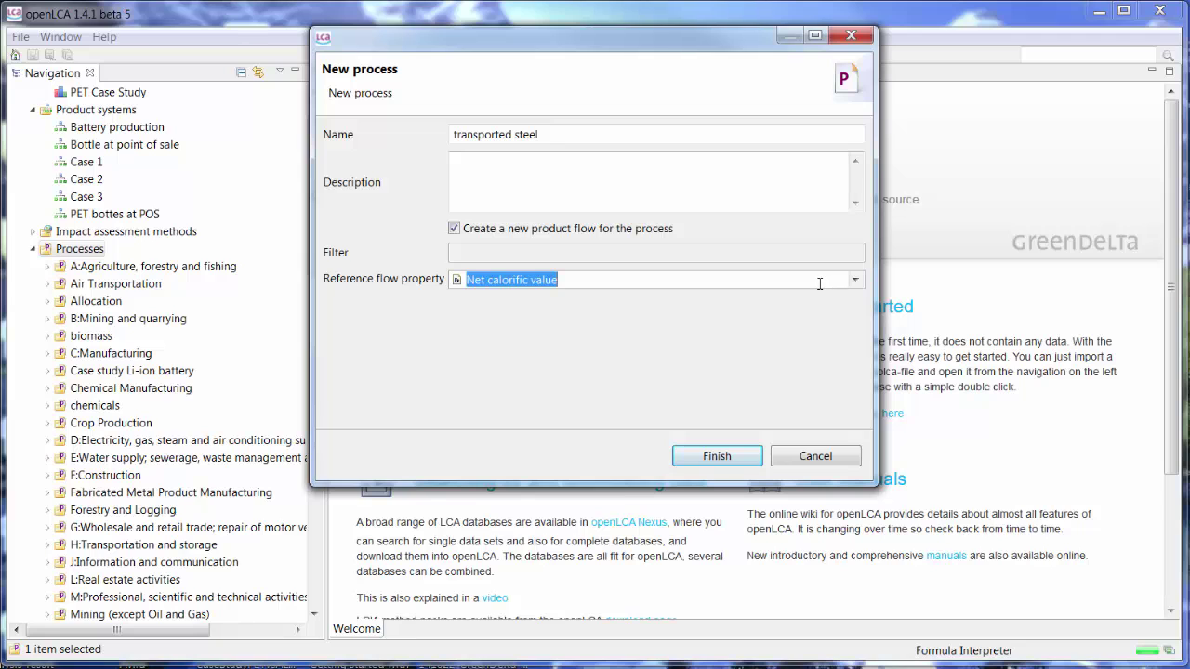
key(n)
click(729, 462)
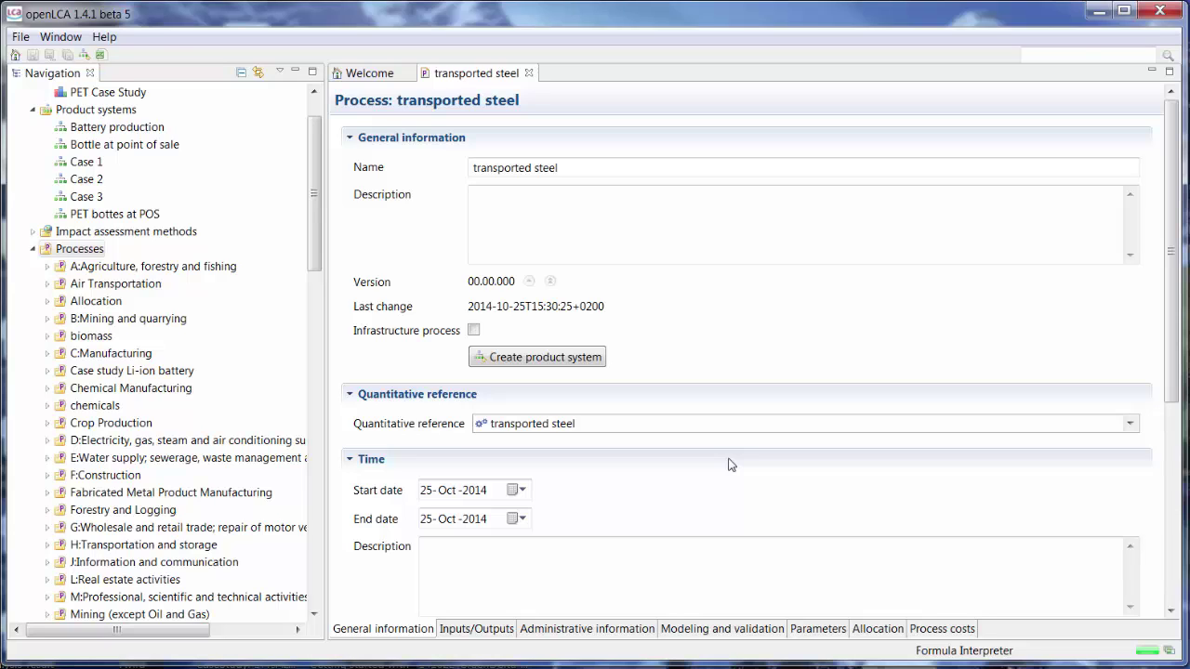
Step: Add hot-rolled chromium steel 18/8 (RER) as the process's first input
click(485, 633)
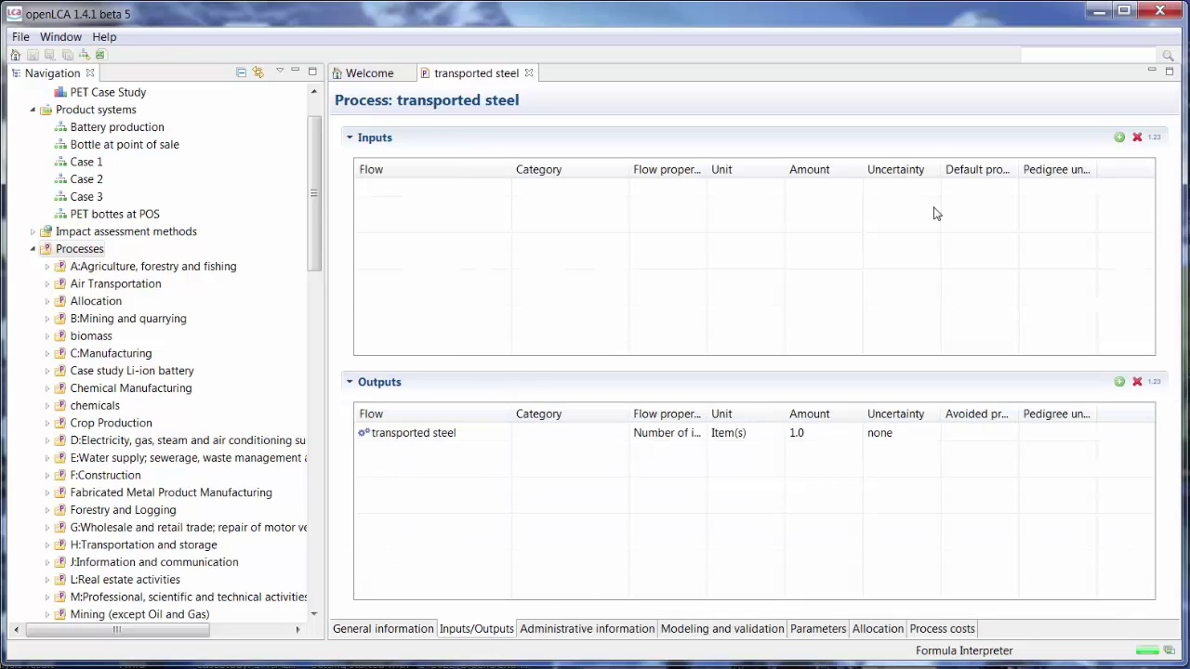
click(1119, 137)
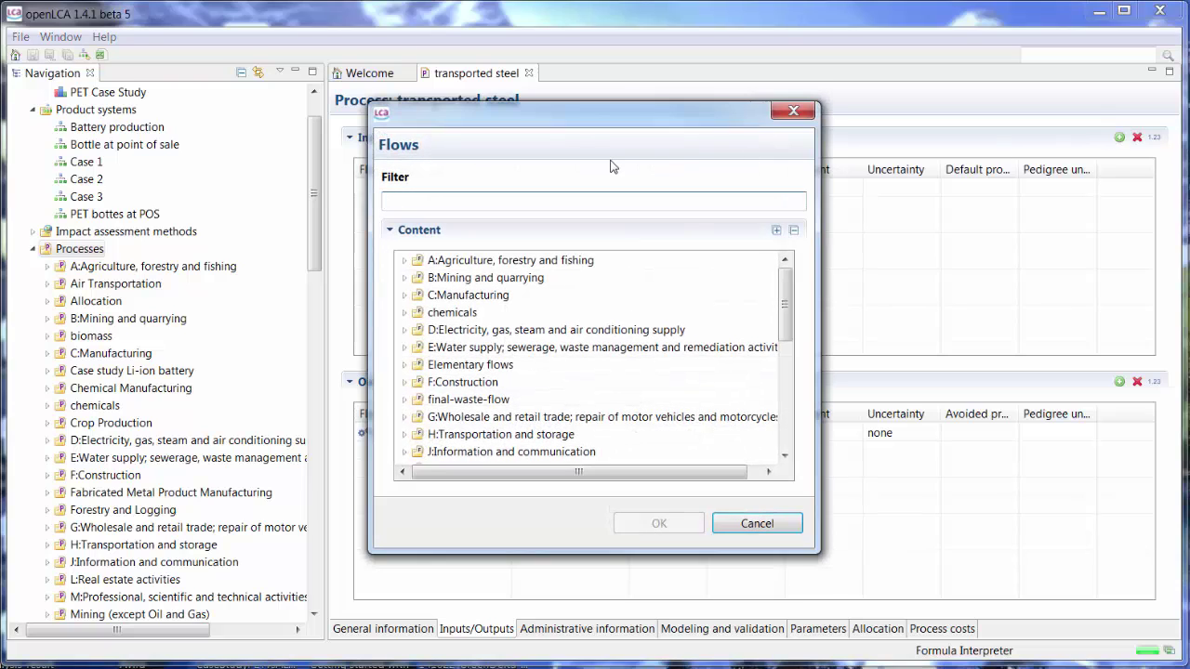
text(steel, ch)
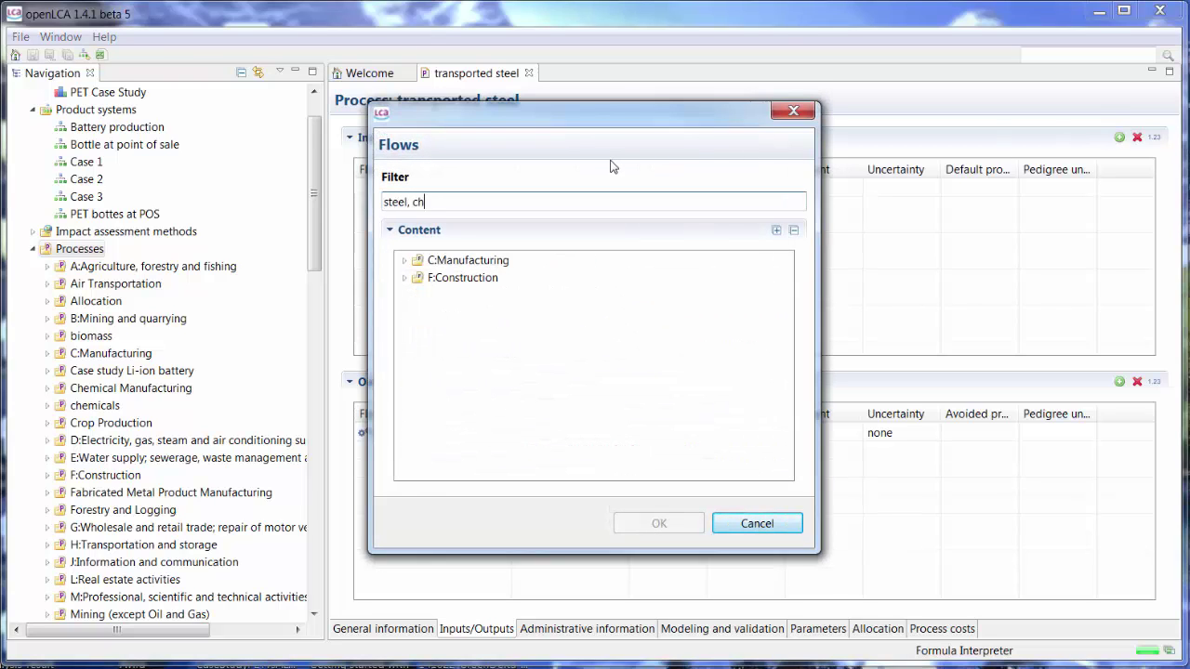
text(ro)
click(404, 260)
click(419, 277)
click(433, 294)
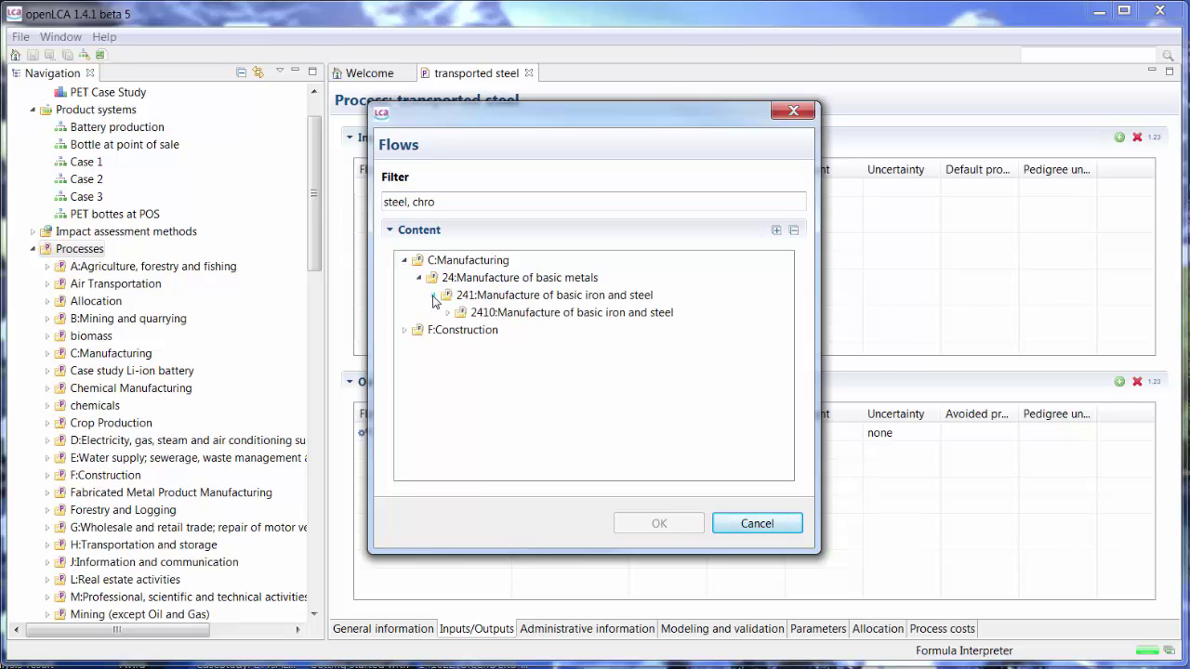
click(448, 312)
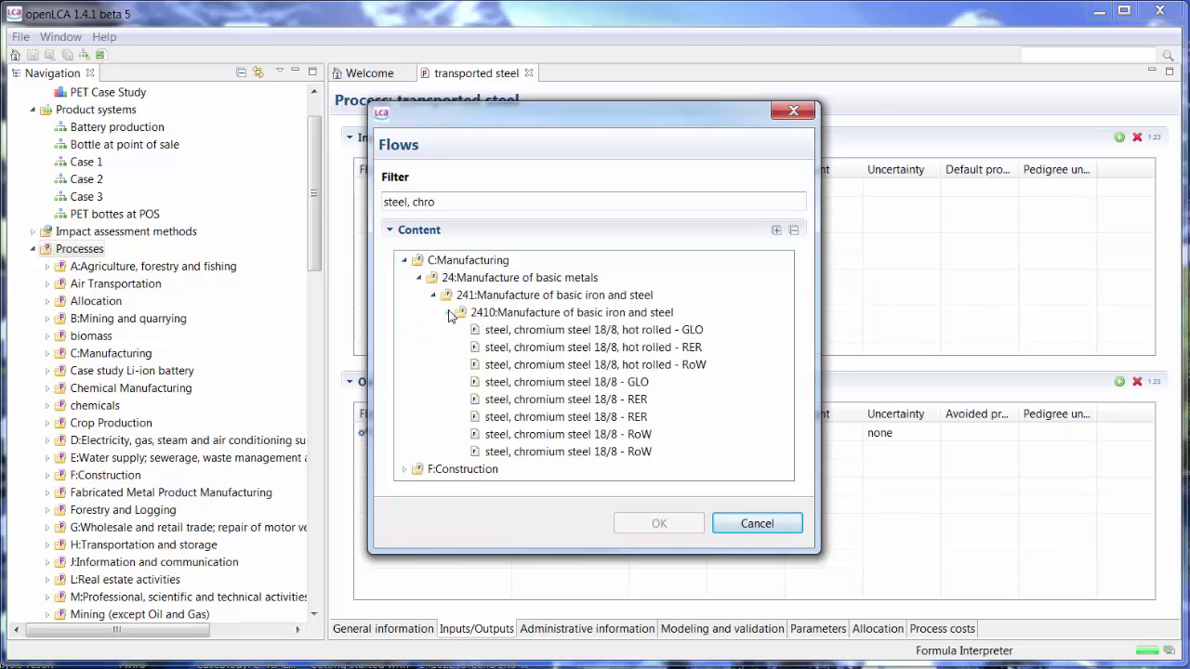
click(677, 352)
click(668, 525)
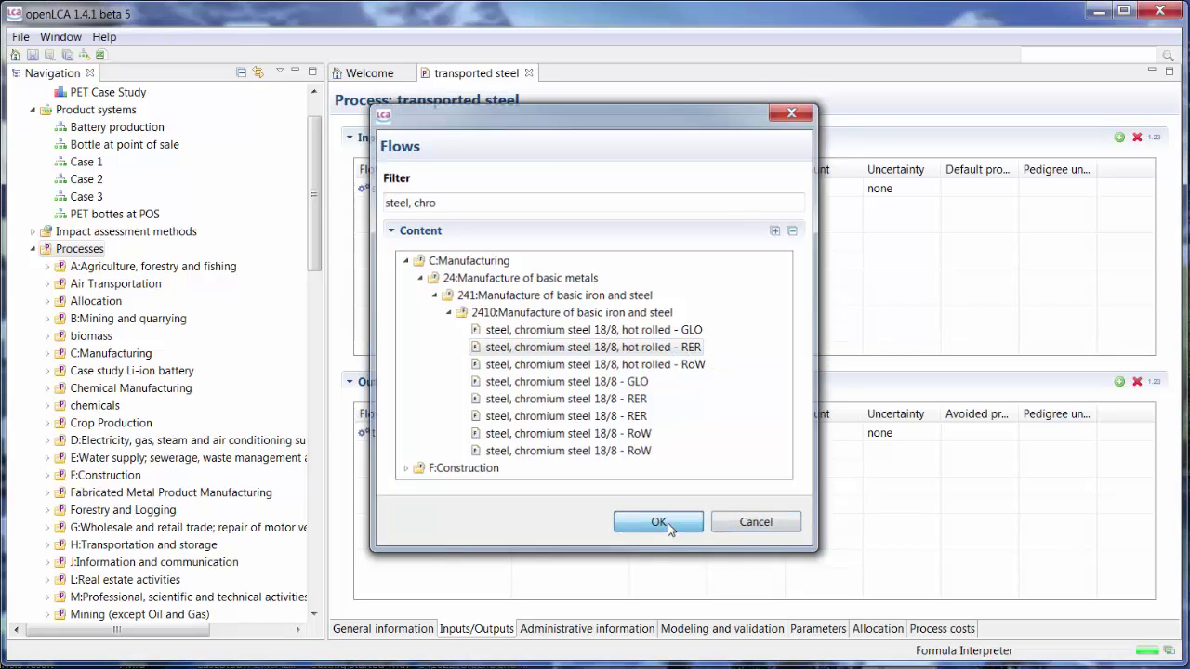
Step: Add the 16-32 metric ton EURO5 RER lorry freight transport as a second input
click(1121, 137)
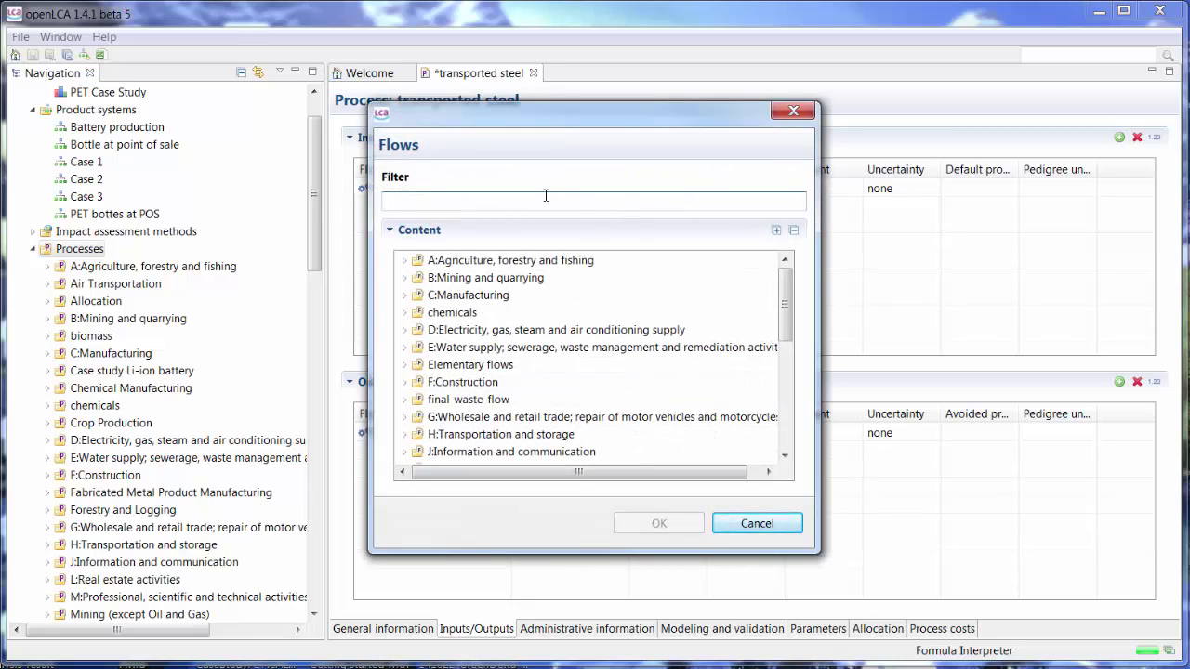
text(transport, fri)
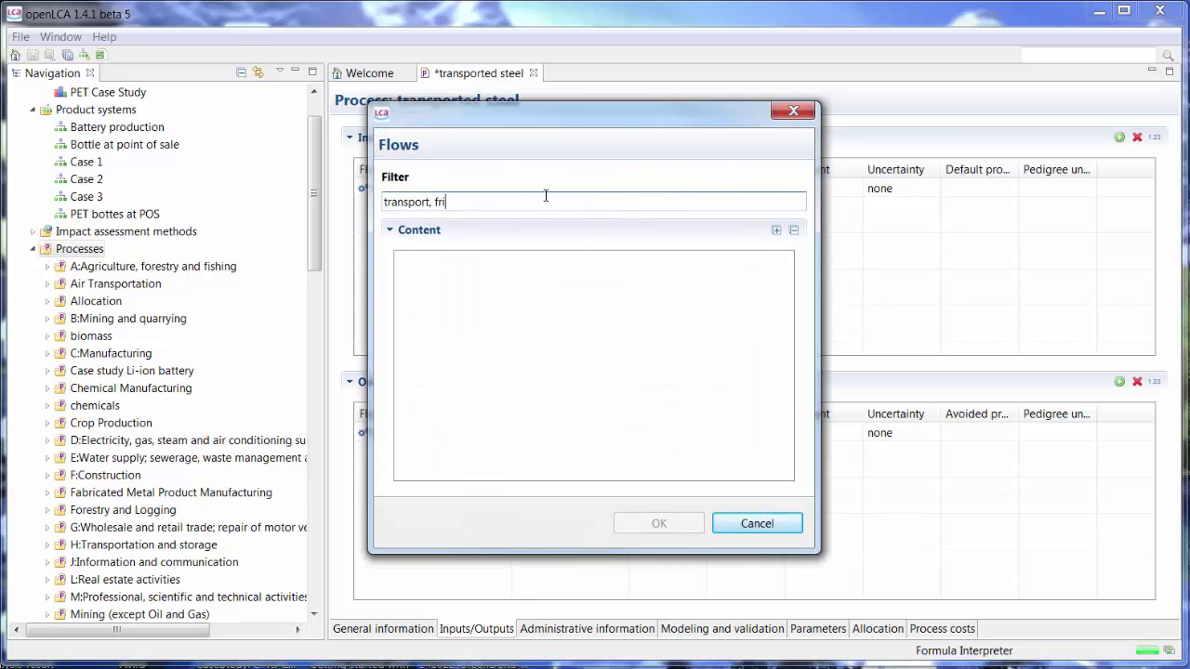
key(BackSpace)
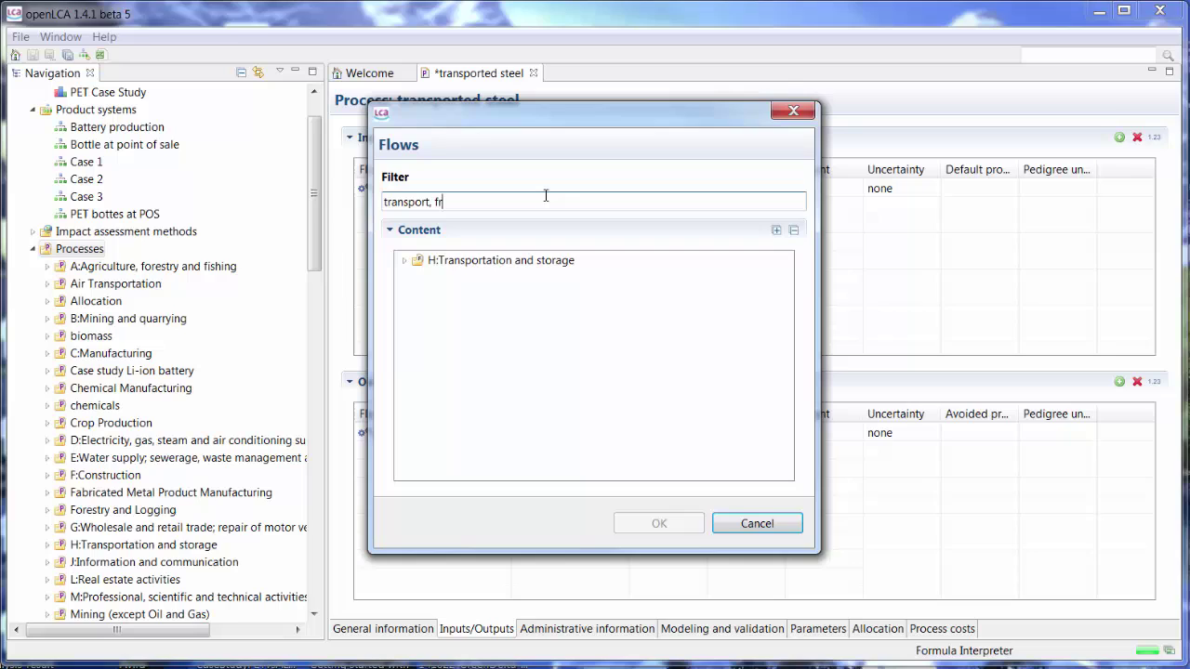
click(403, 260)
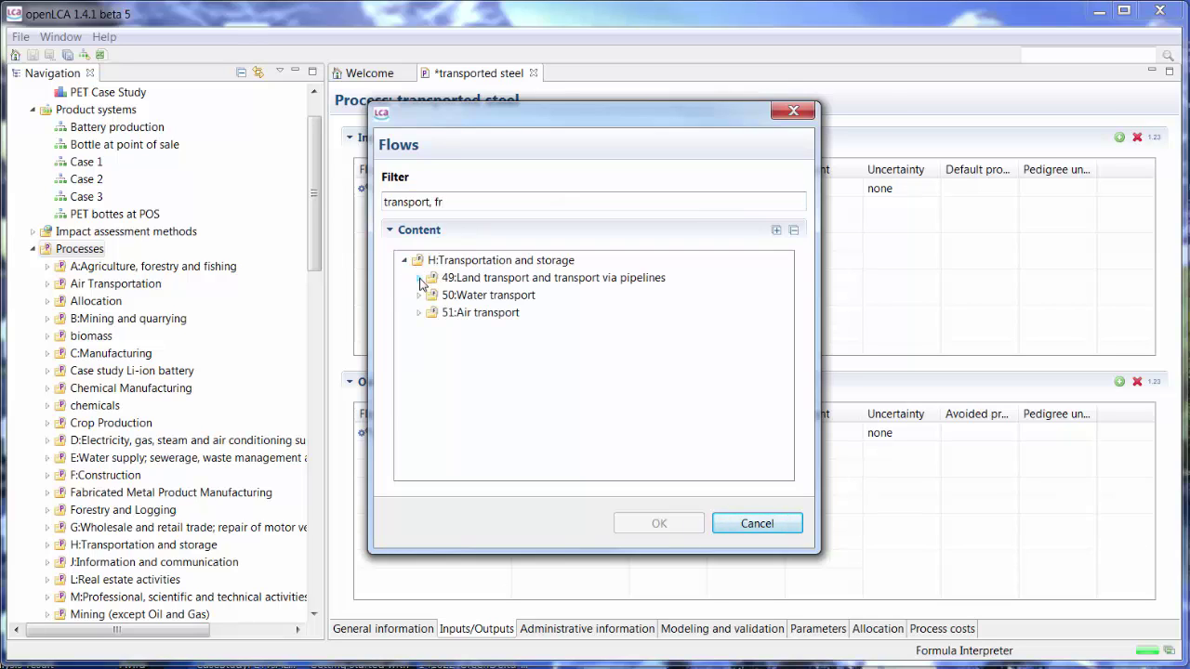
click(420, 278)
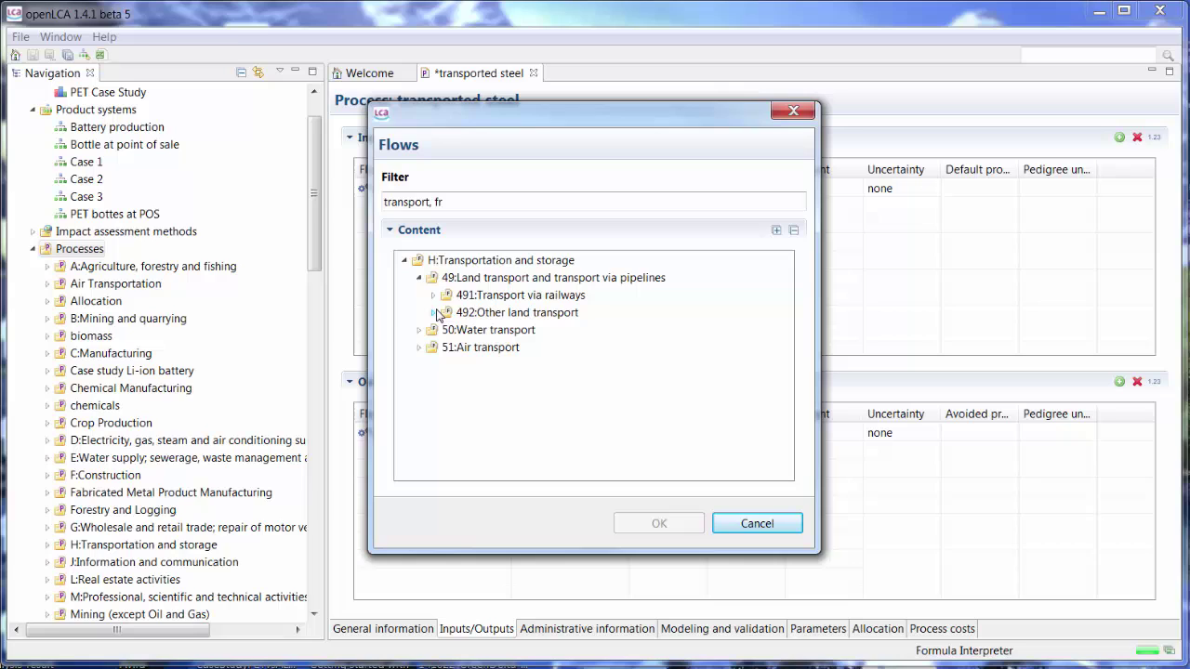
click(434, 313)
click(449, 330)
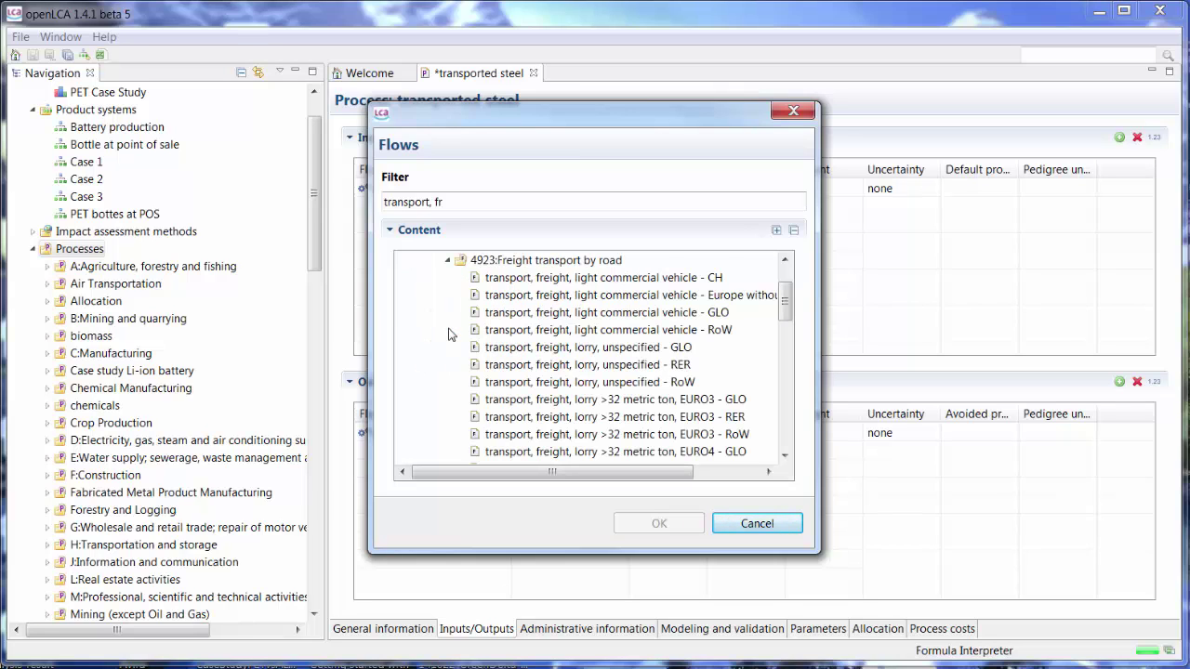
scroll(520, 344, down, 7)
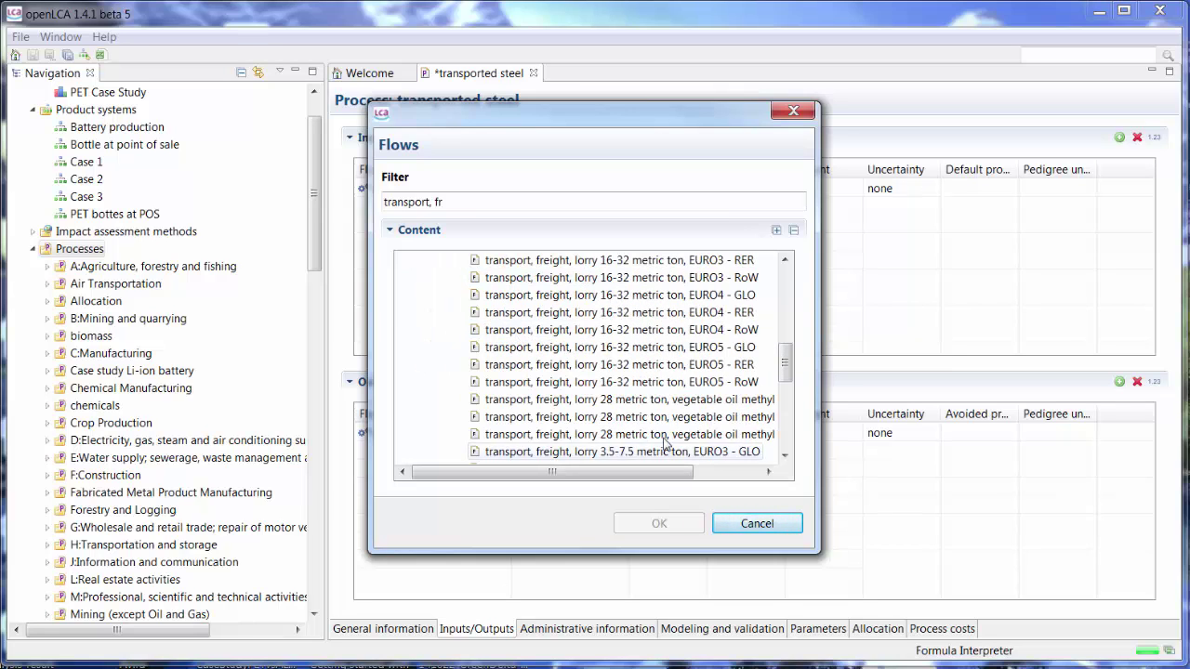
click(669, 368)
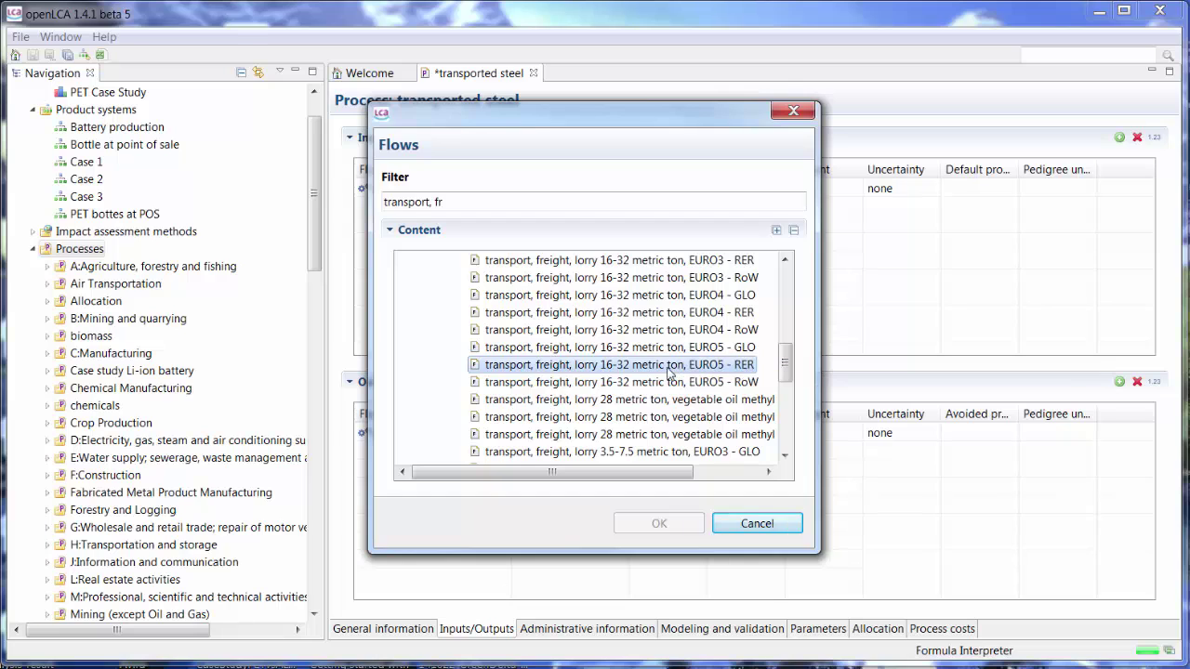
click(670, 522)
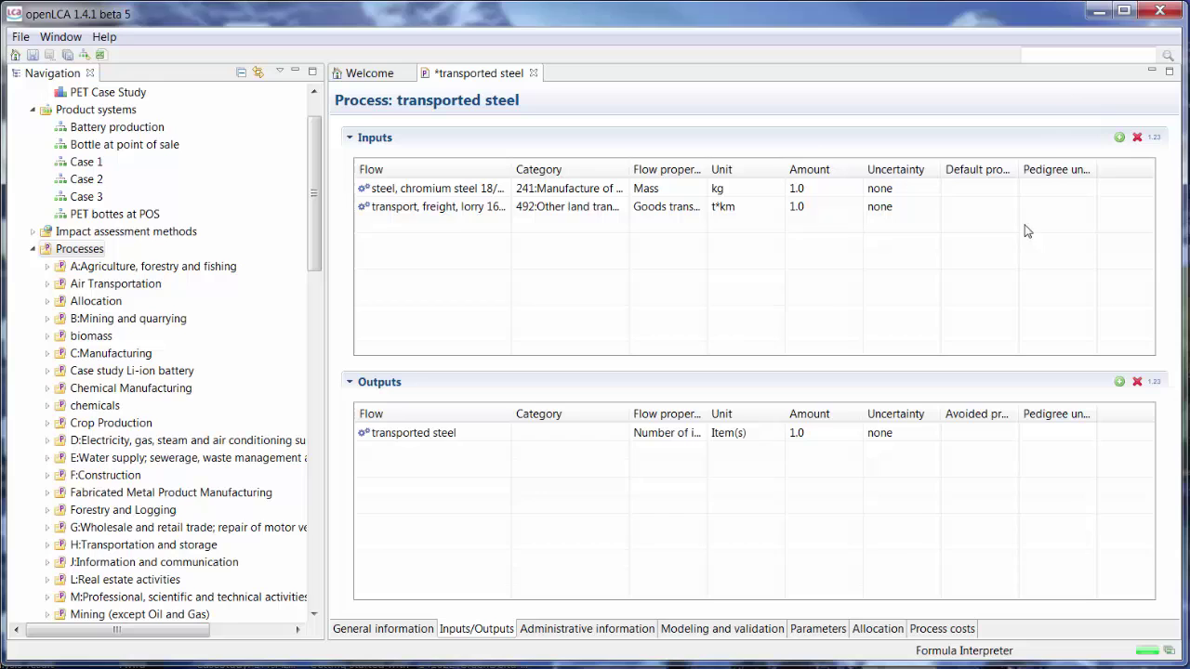
Step: Filter flows by 'transport' and add 'transport, freight train - DE' under railway transport as input
click(1119, 138)
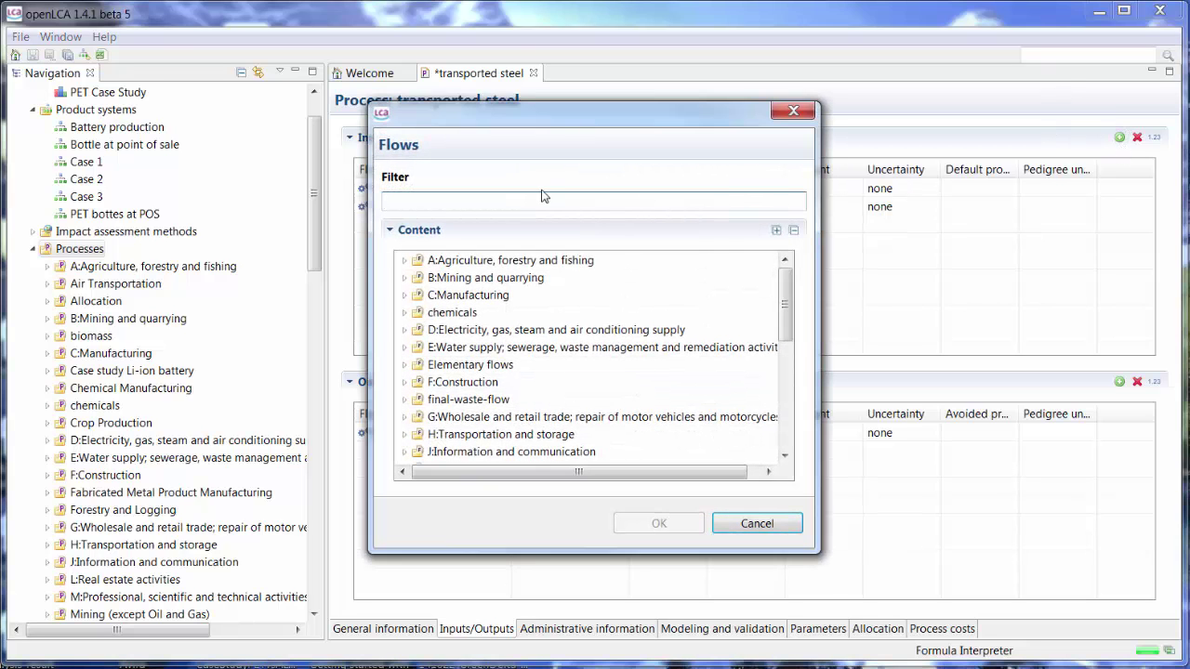
text(tranpo)
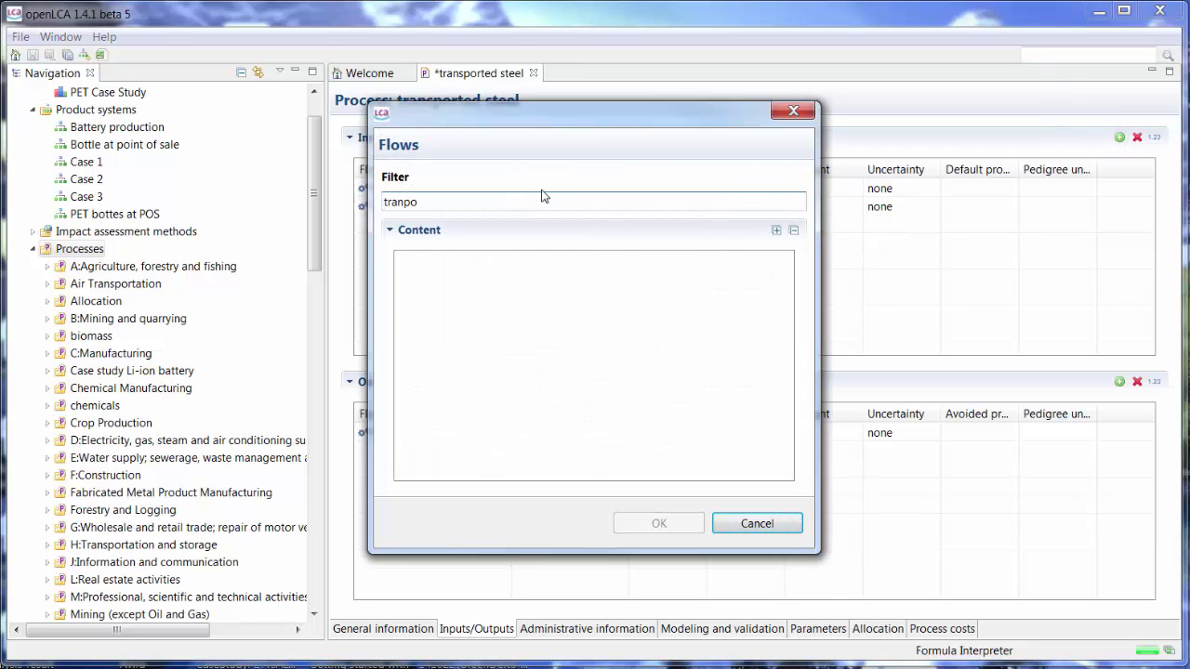
key(BackSpace)
key(BackSpace)
text(sport)
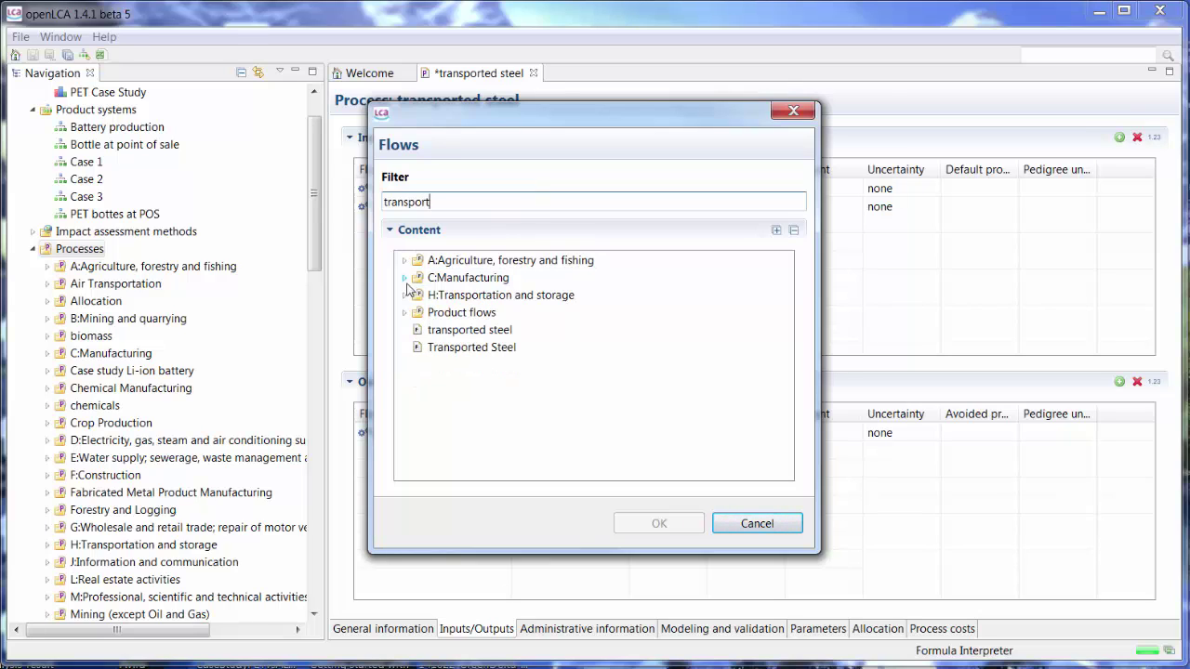
click(404, 295)
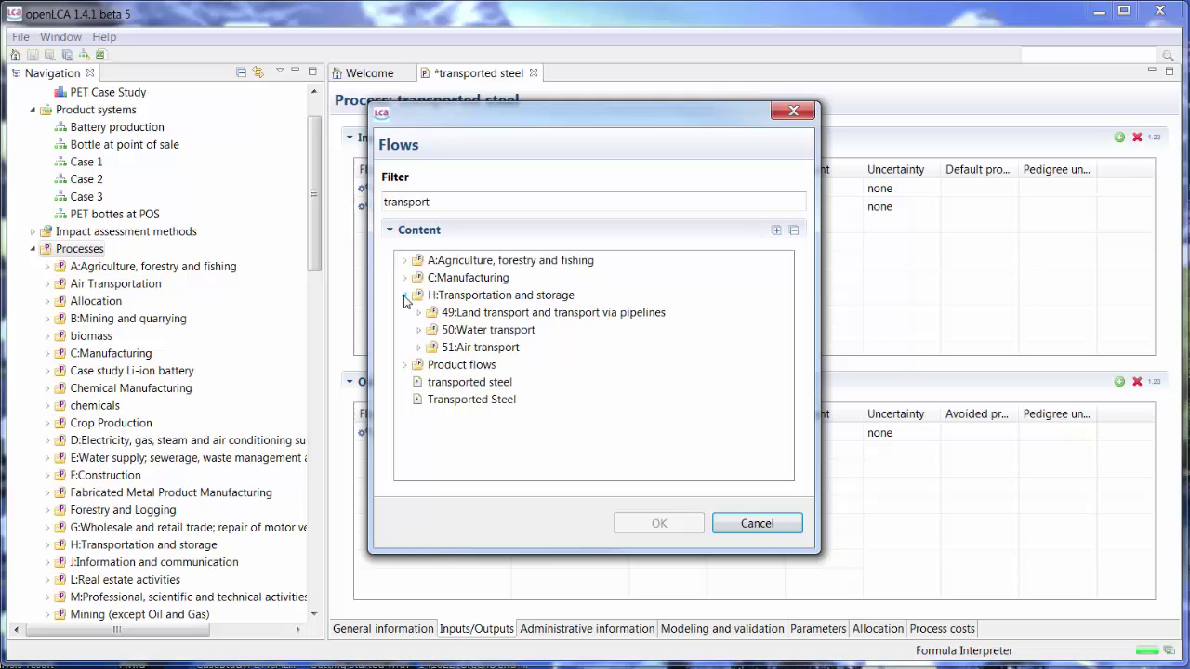
click(419, 313)
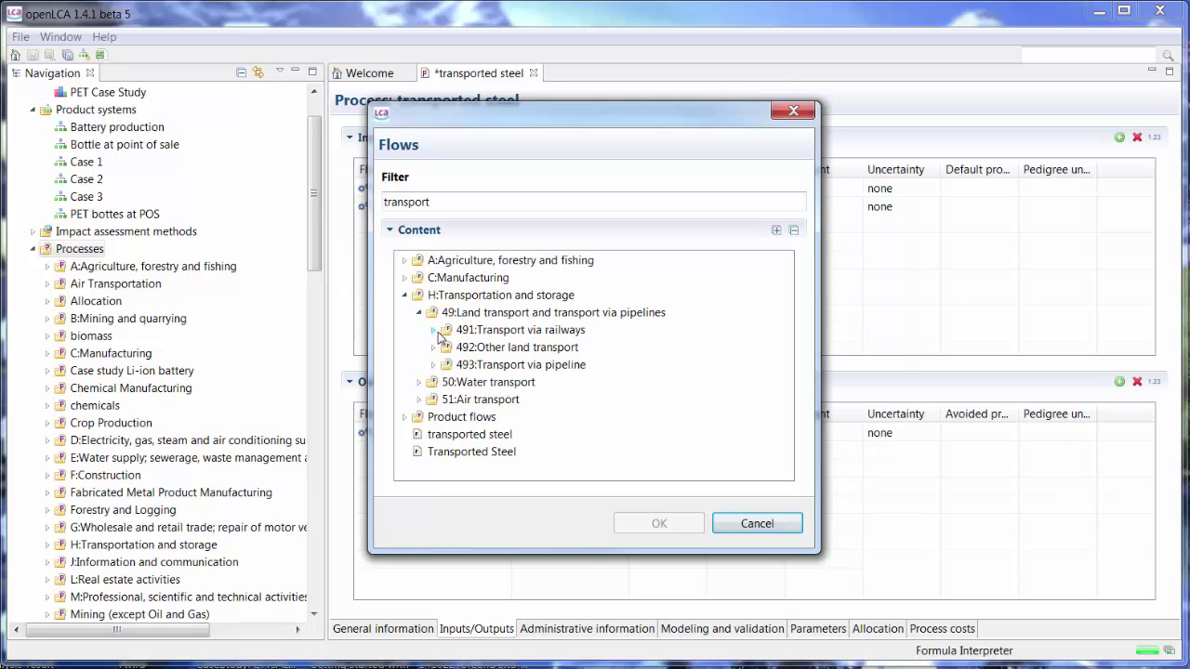
click(433, 330)
click(448, 365)
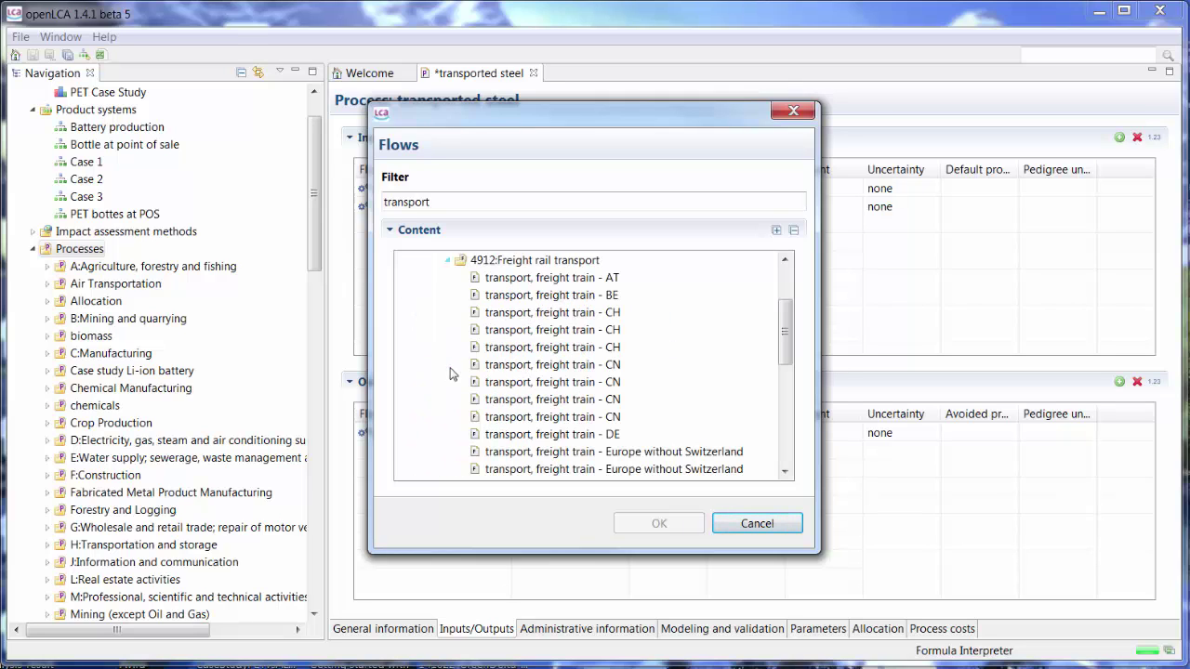
double_click(587, 434)
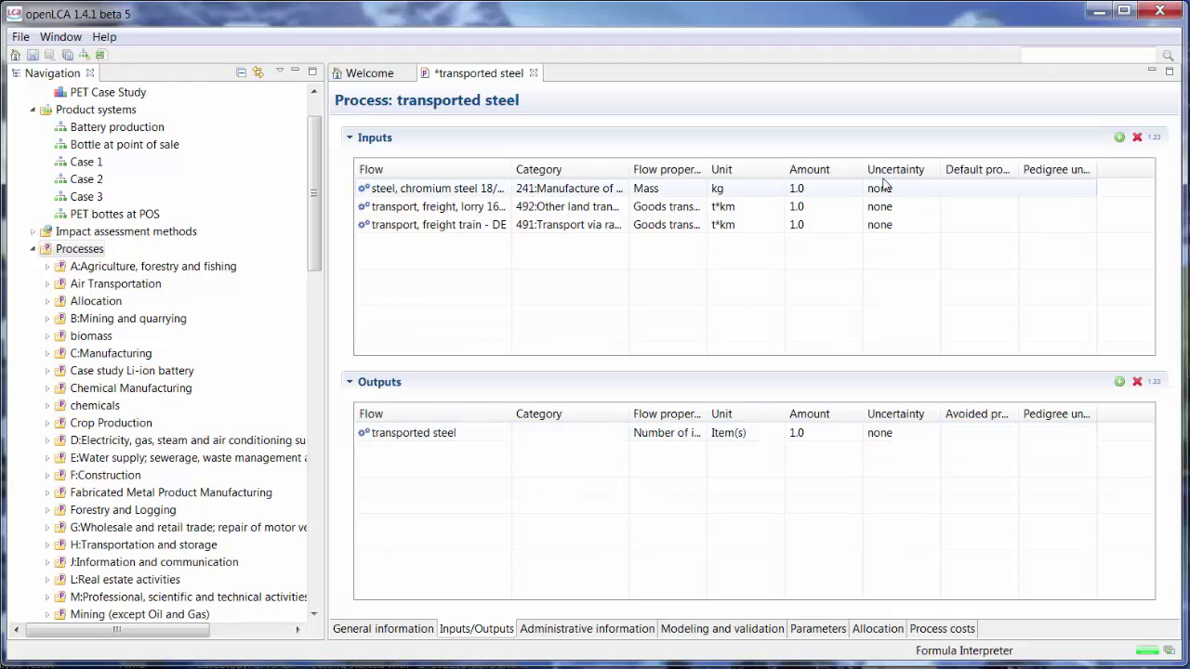
Step: Change the steel input's unit from kg to t
click(822, 188)
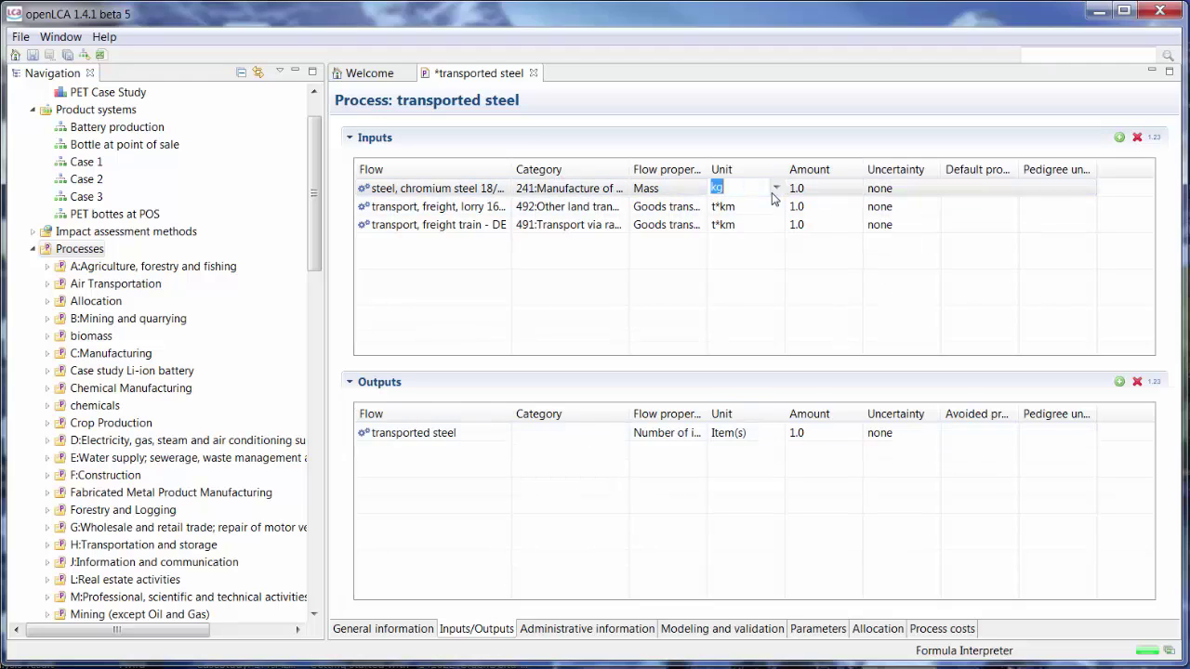
key(Return)
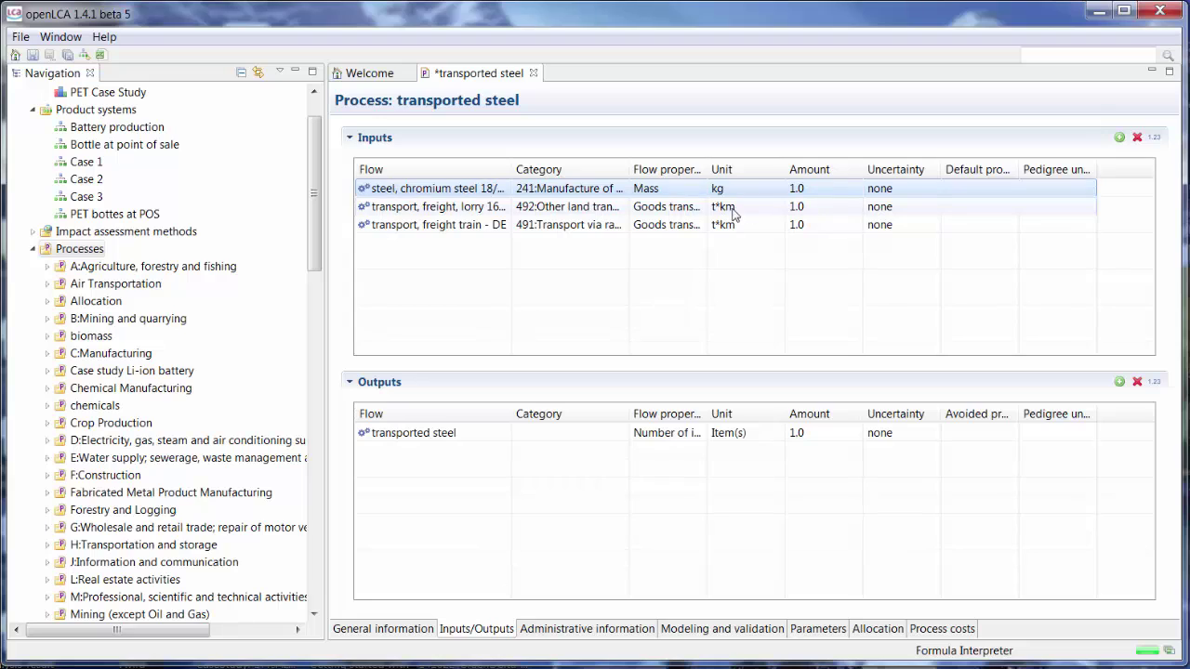
click(749, 189)
click(777, 189)
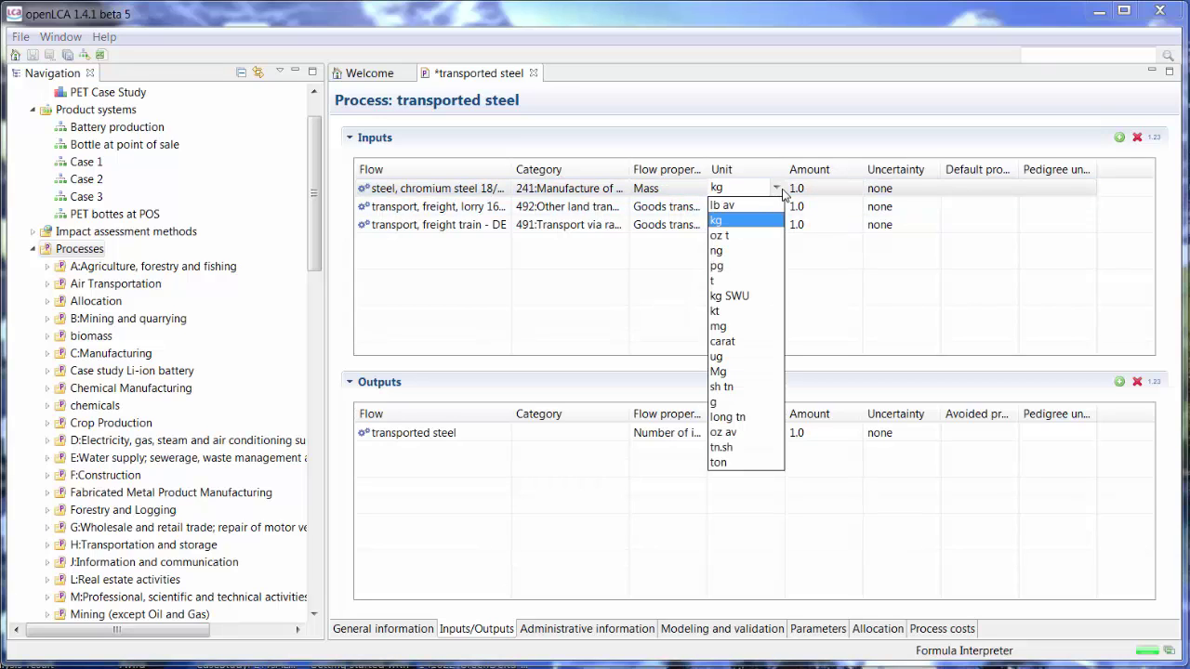
click(740, 279)
Step: Enter amounts 20 and 20*500, checking the formula evaluates to 100000
key(Tab)
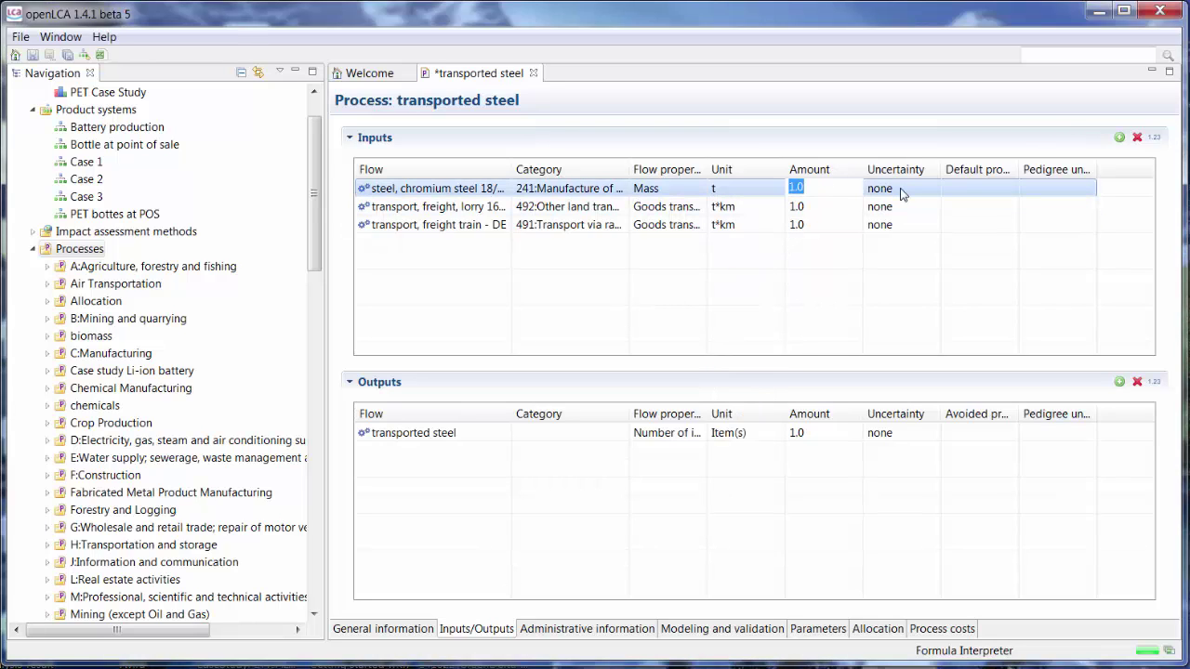
text(20)
key(Tab)
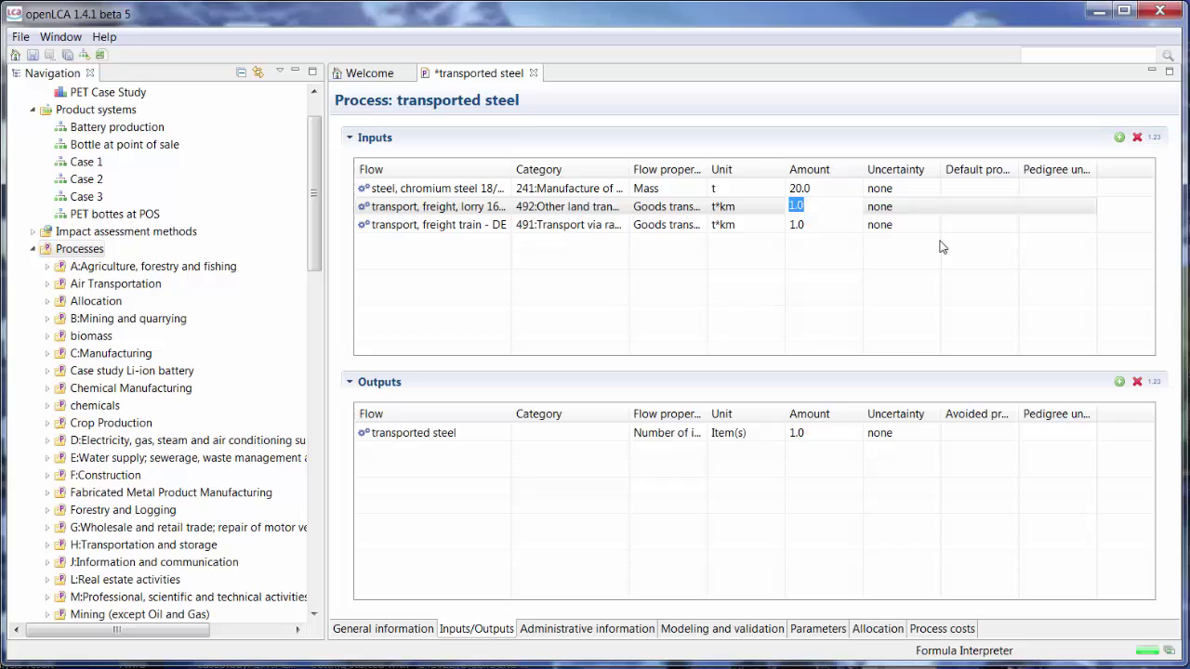
text(20*500)
key(Return)
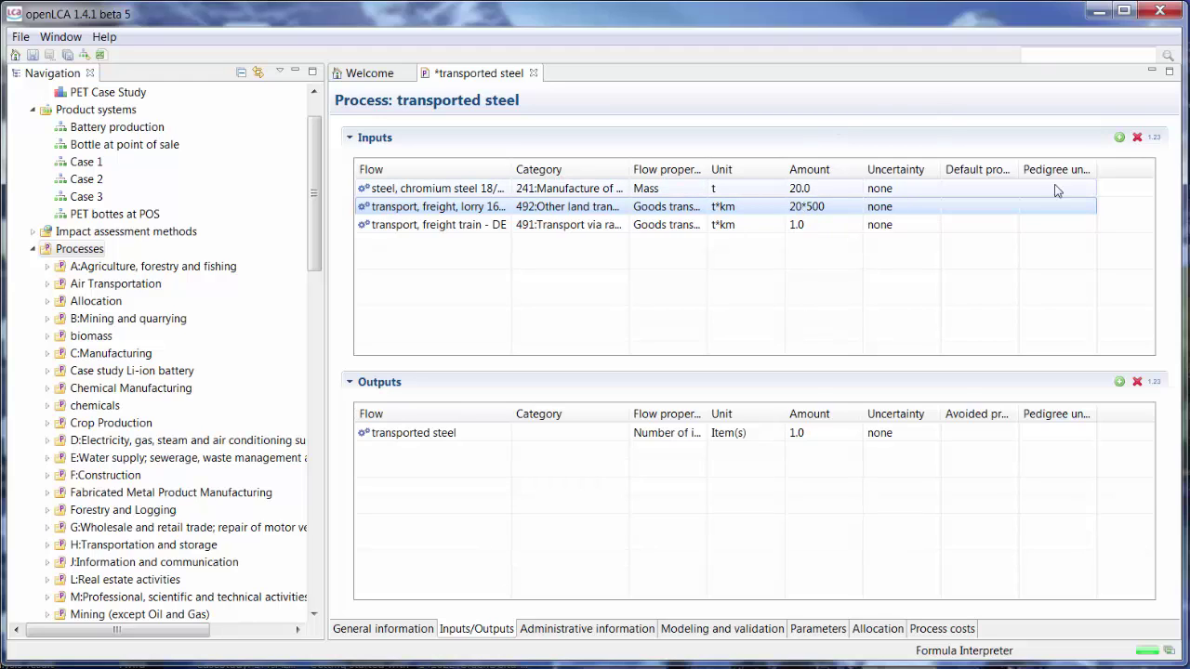
click(1155, 140)
click(1157, 142)
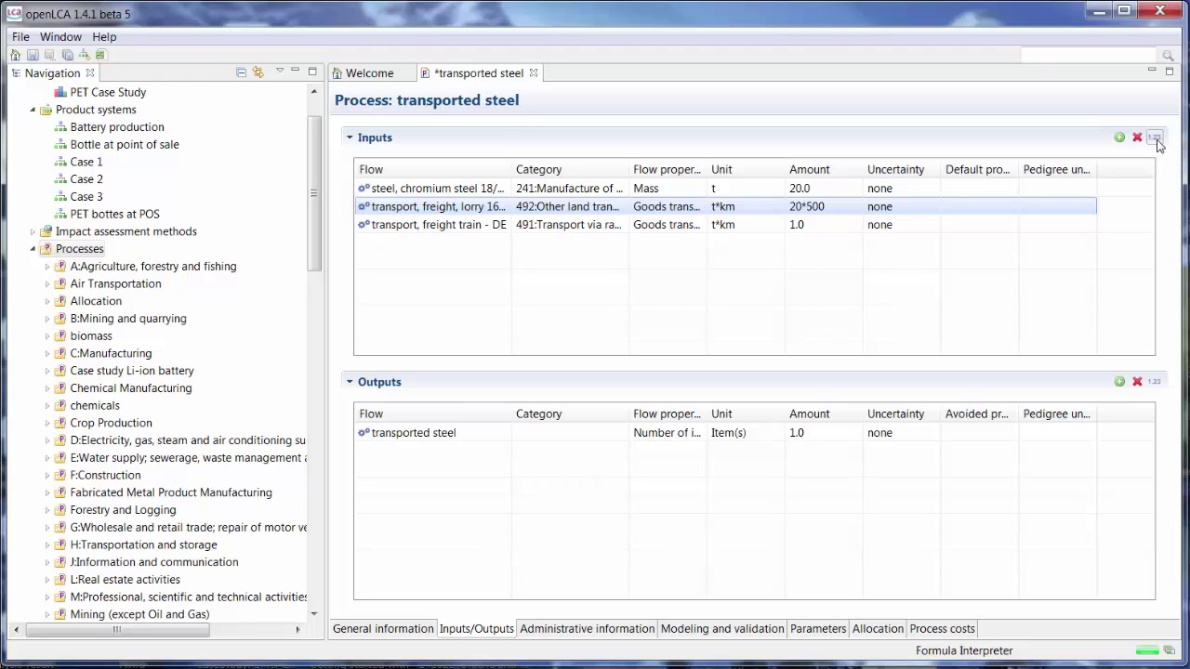
click(1156, 140)
click(1157, 140)
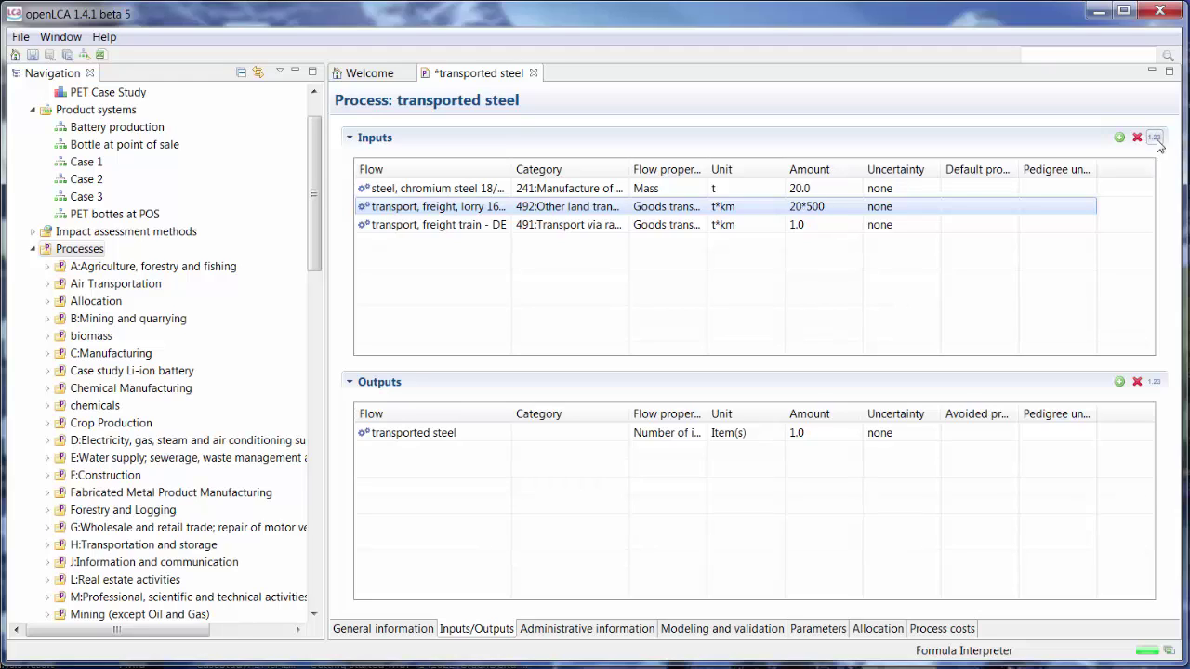
Step: Reset the lorry transport and steel amounts to 1
click(848, 206)
text(1)
key(Return)
click(853, 189)
text(1)
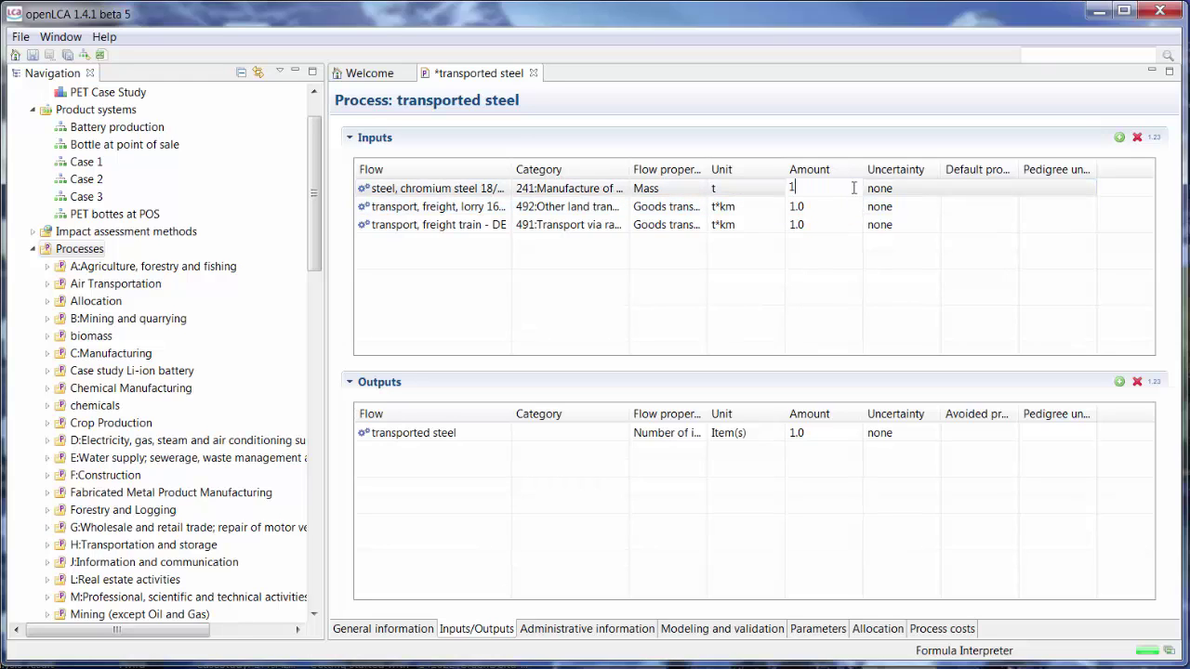
key(Return)
Step: Add three input parameters named weight, truck and train
click(819, 629)
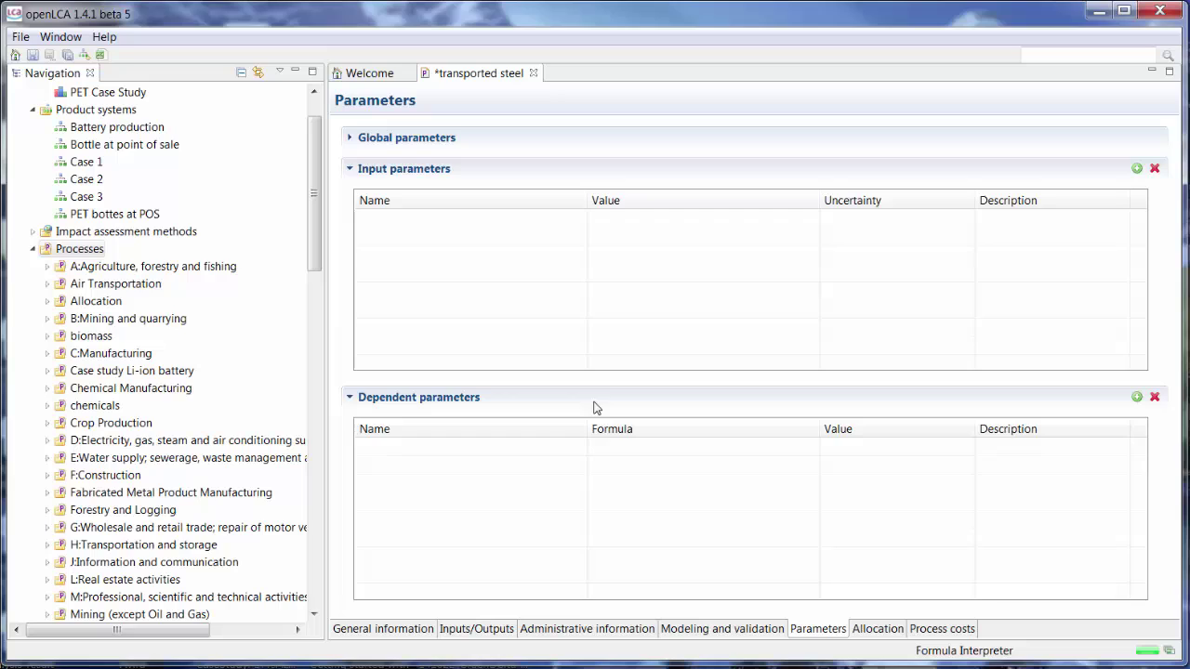
click(1137, 169)
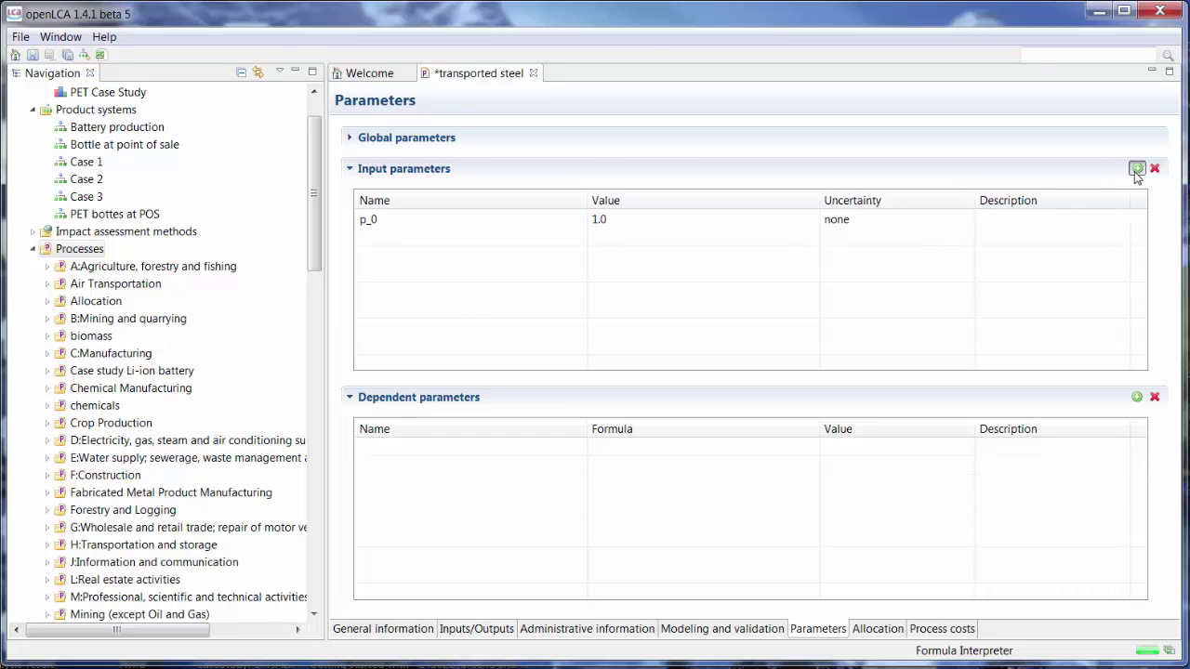
click(1136, 169)
click(1136, 169)
click(411, 221)
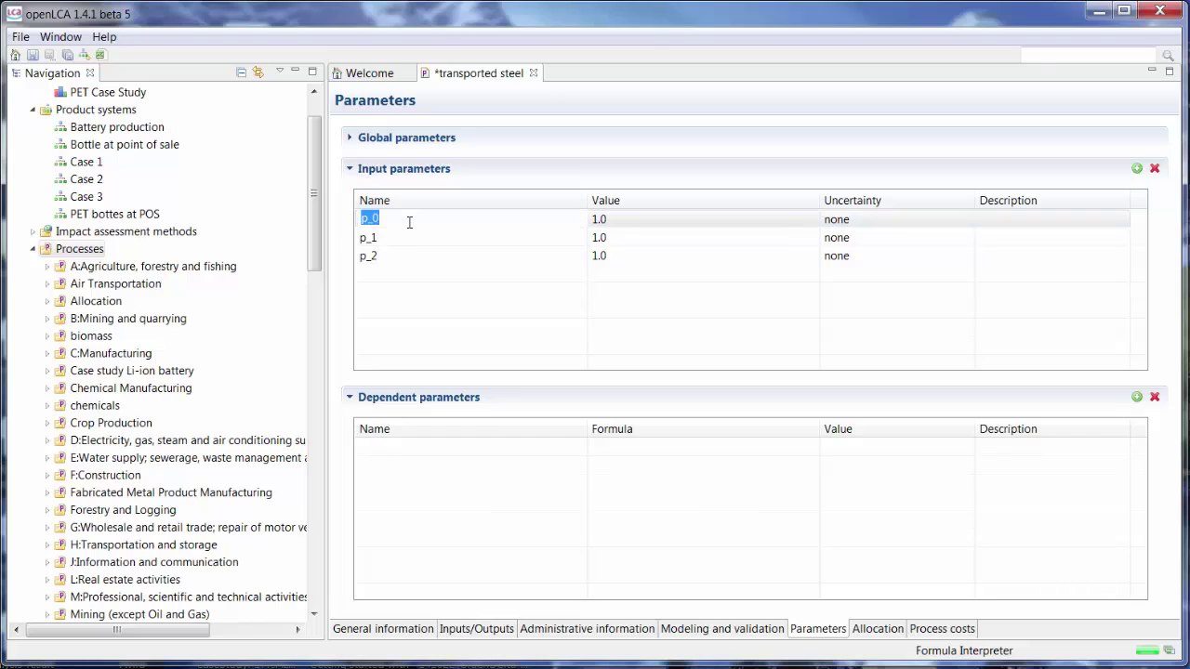
text(weight)
click(394, 236)
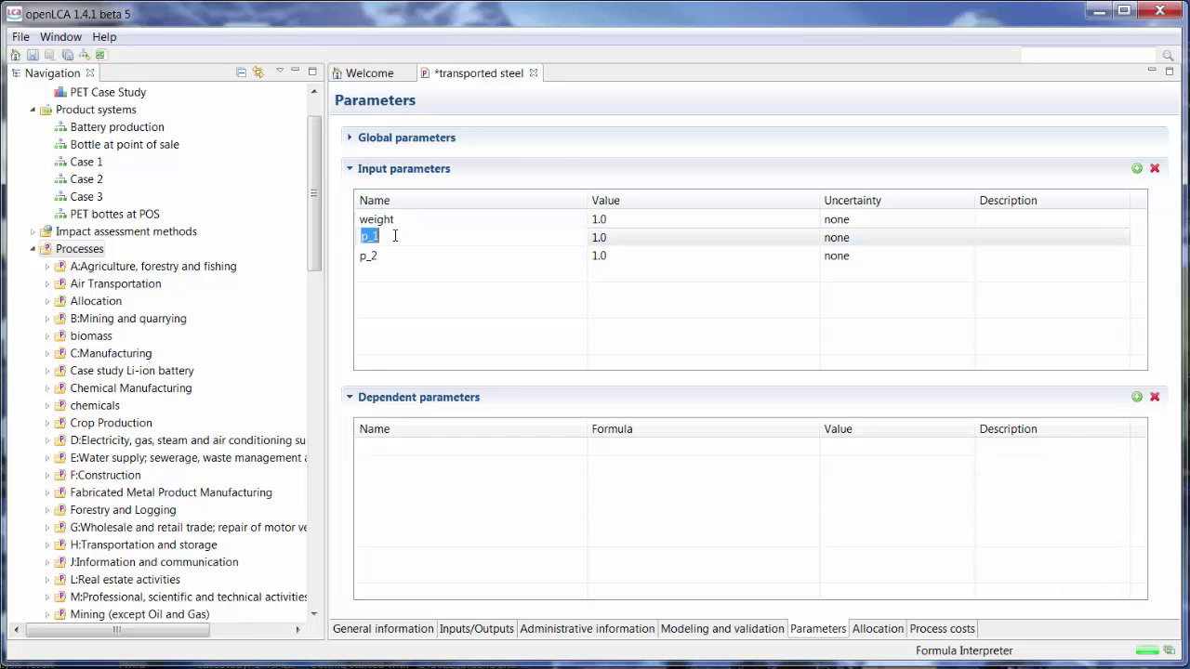
text(truck)
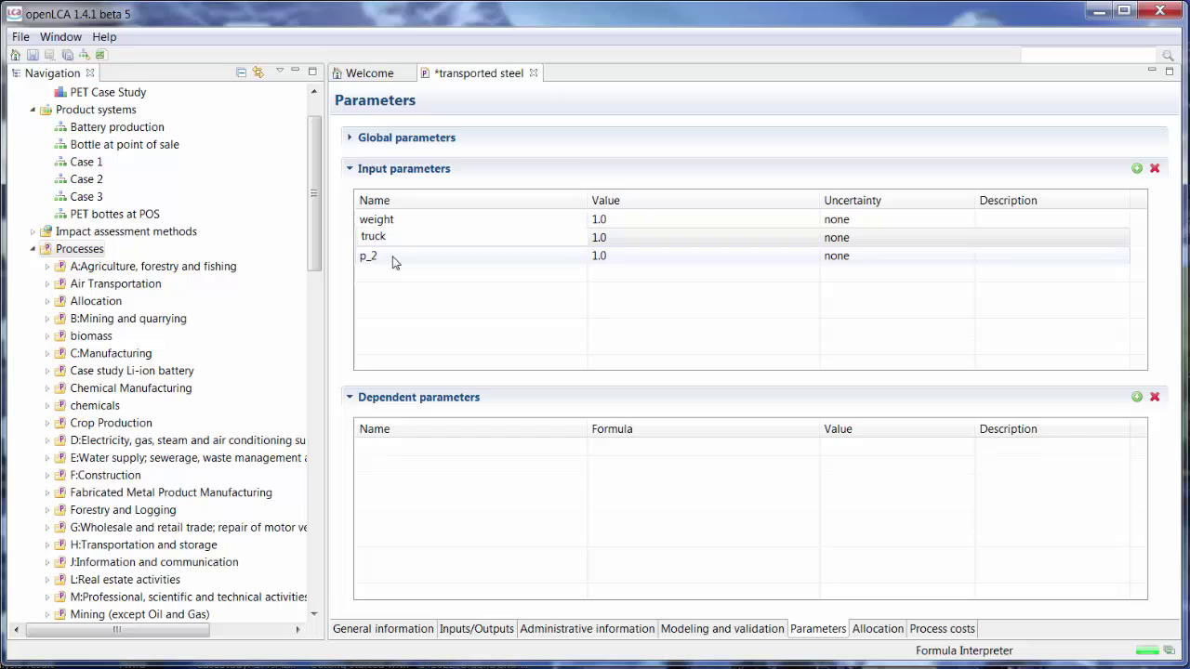
click(393, 256)
text(train)
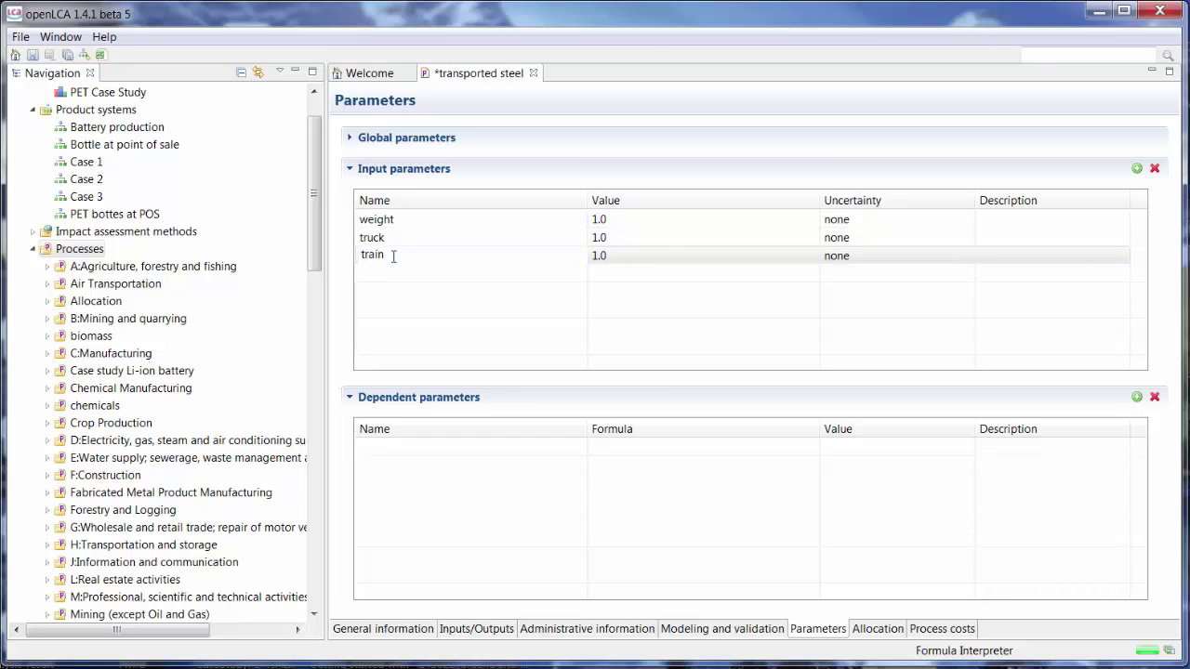
Step: Set weight to 20, truck and train to 500, and describe weight as 'weight of steel'
click(733, 220)
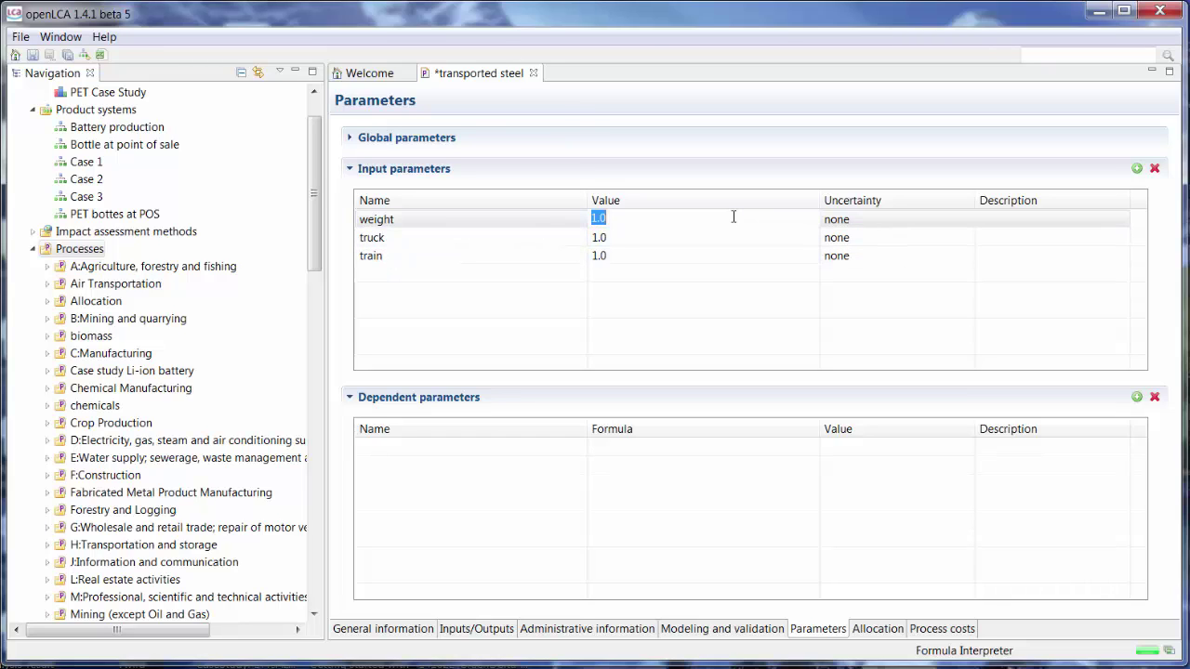
text(20)
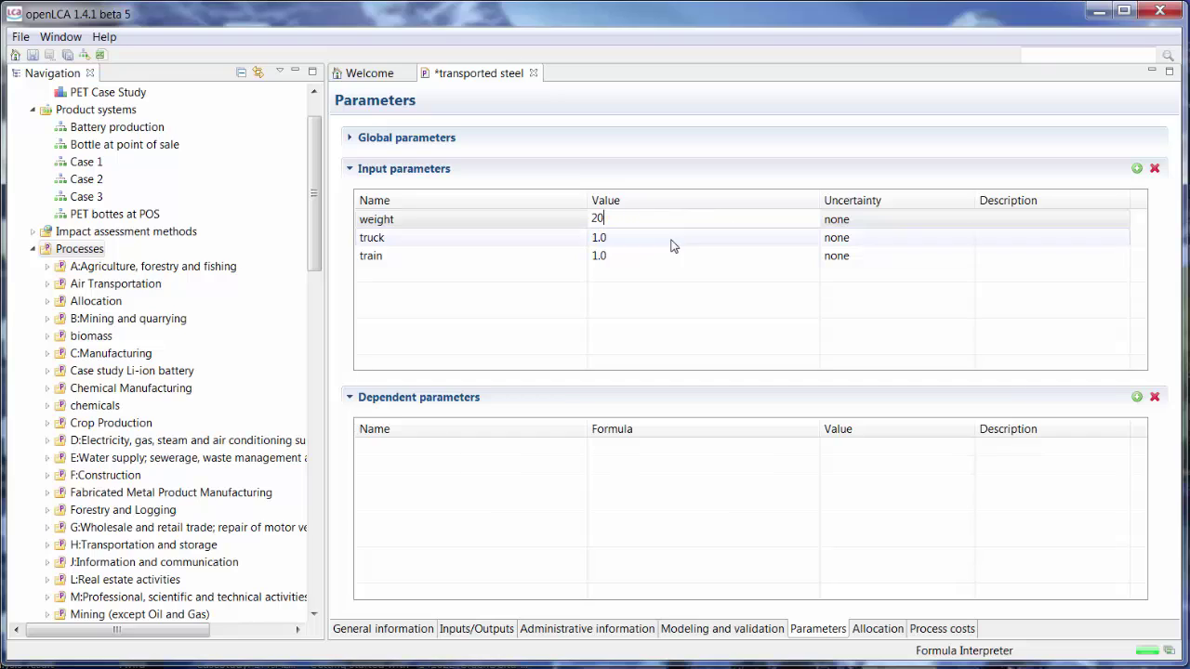
click(674, 240)
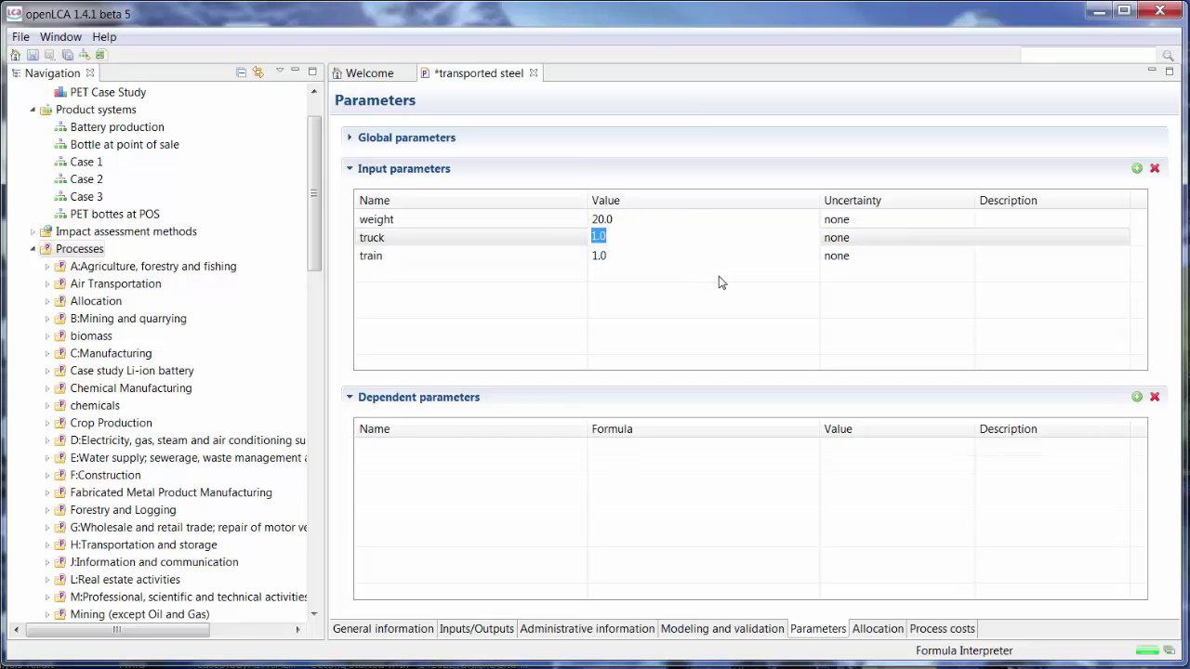
text(5)
click(686, 253)
text(500)
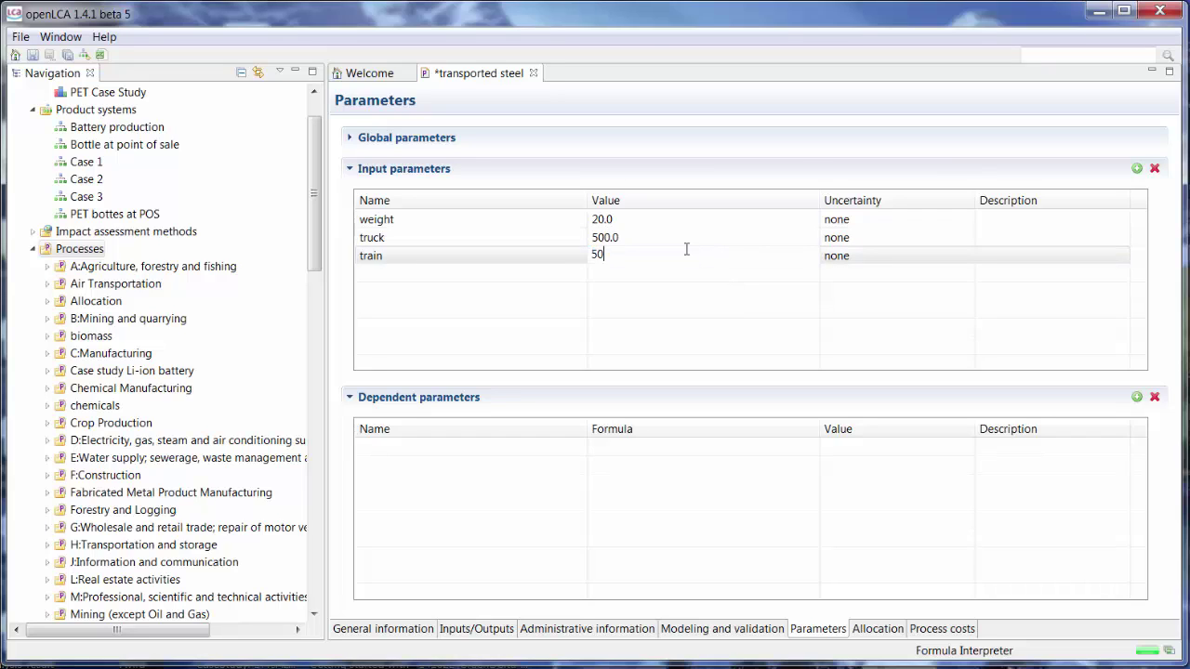
key(Return)
click(1060, 223)
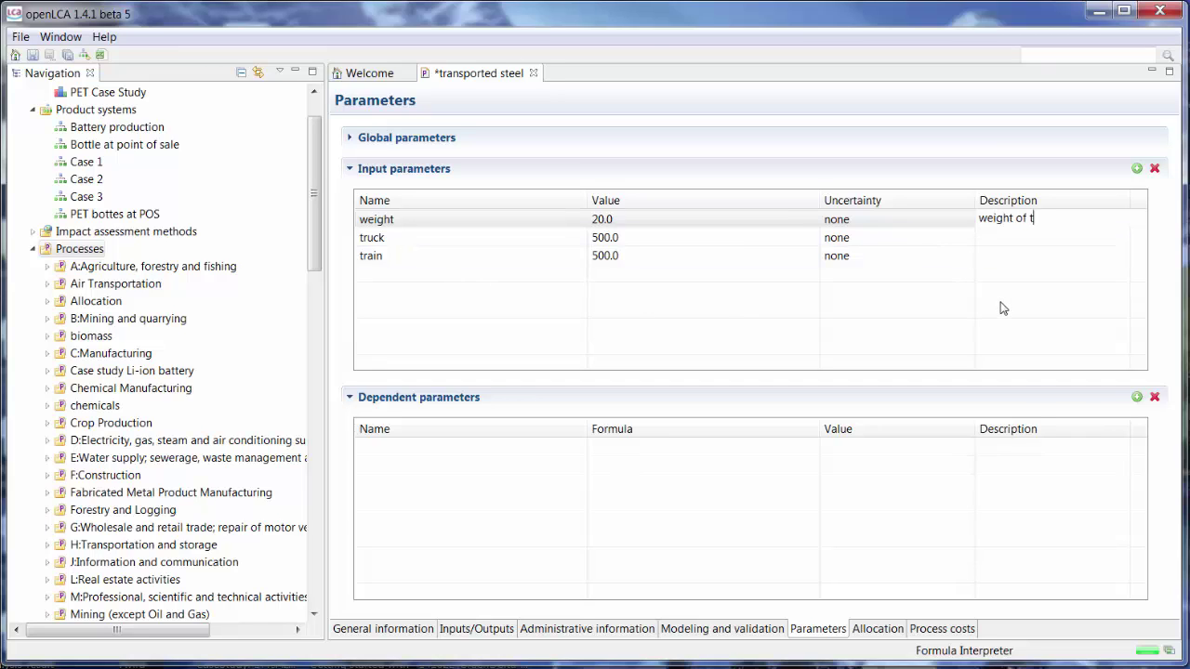
text(l)
key(Return)
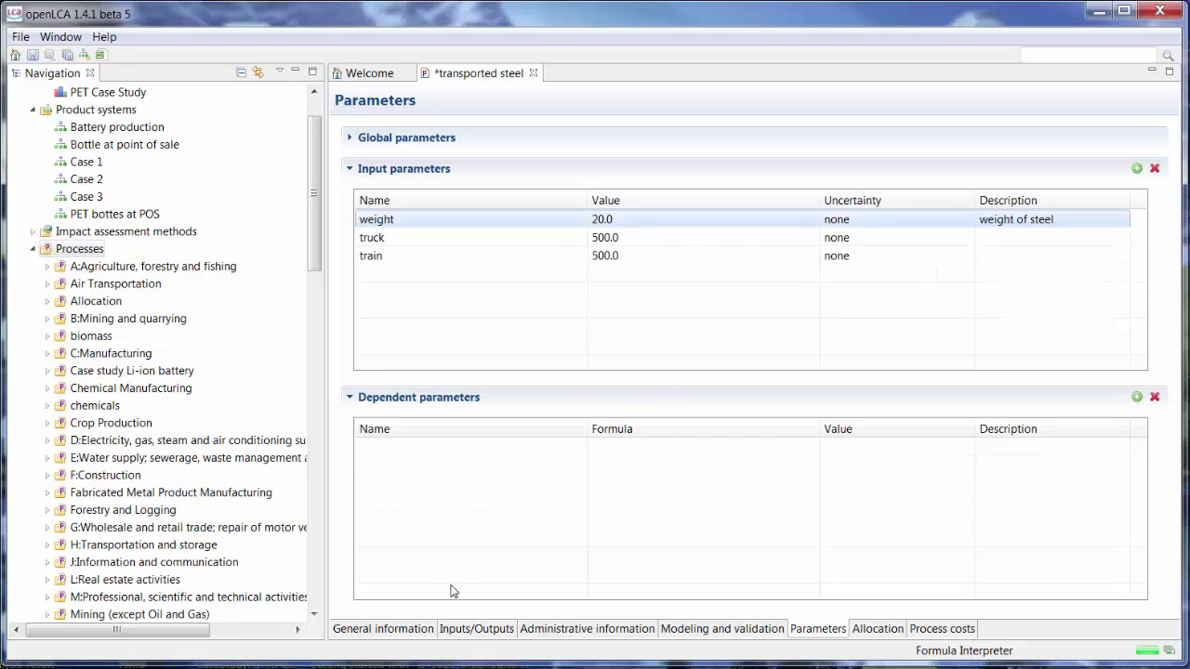
Step: Set the steel, lorry and train amounts to weight, weight*truck and weight*train
click(476, 629)
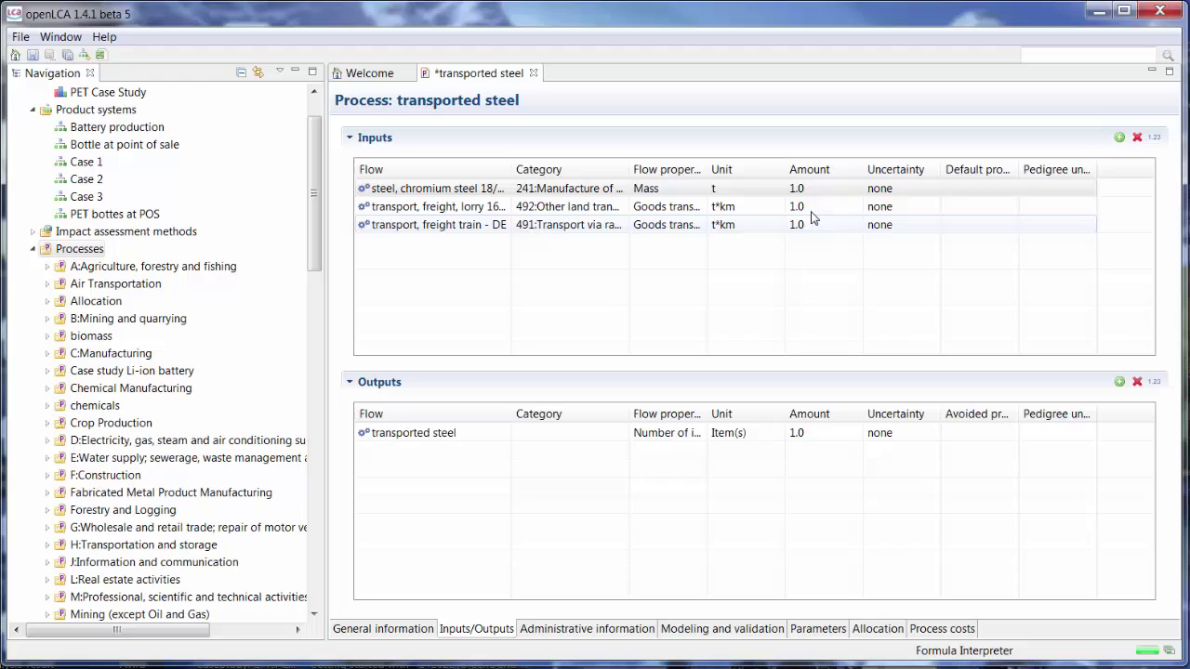
click(818, 189)
text(weight)
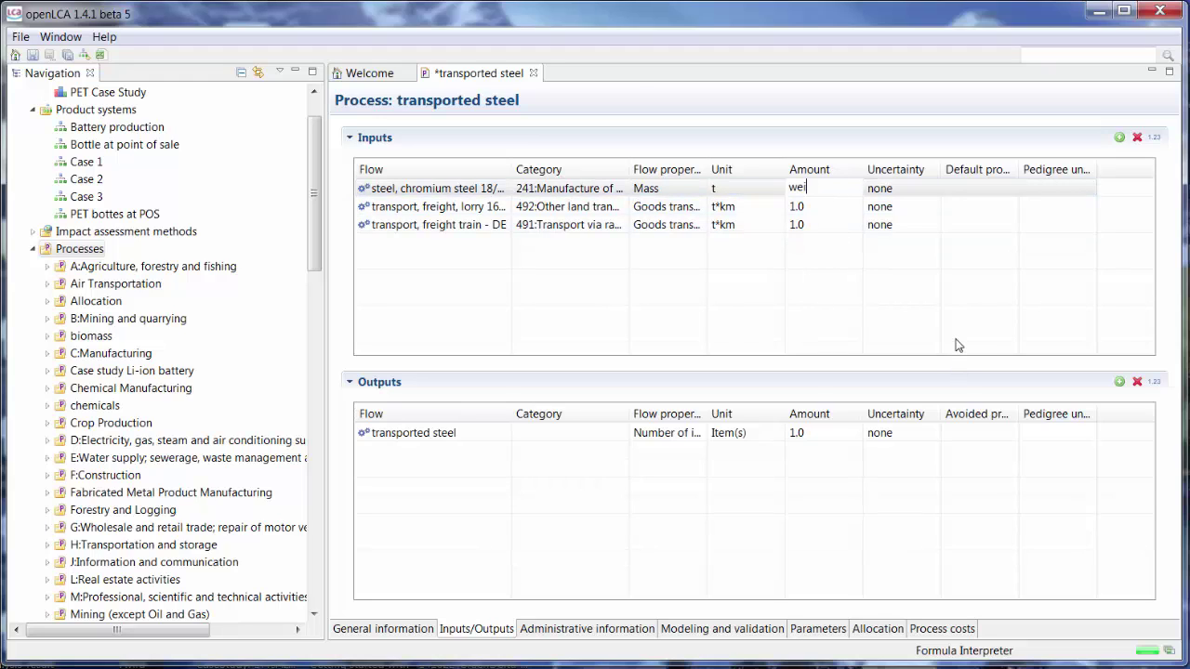
key(Return)
click(823, 205)
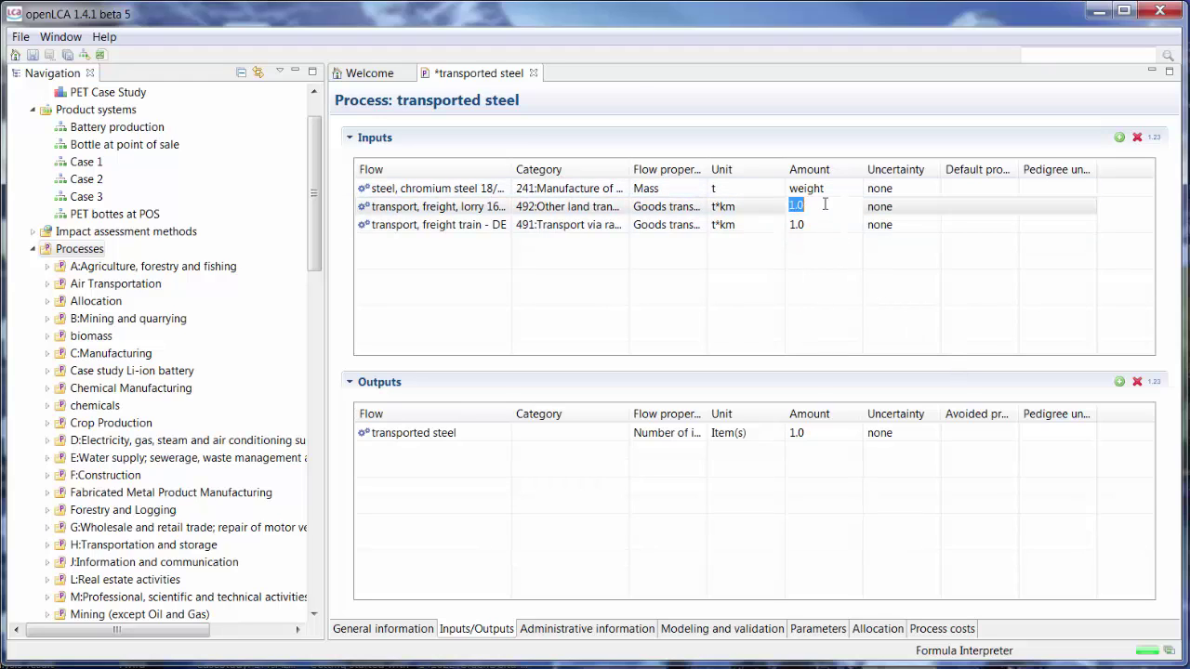
text(seight*truck)
key(Return)
click(824, 227)
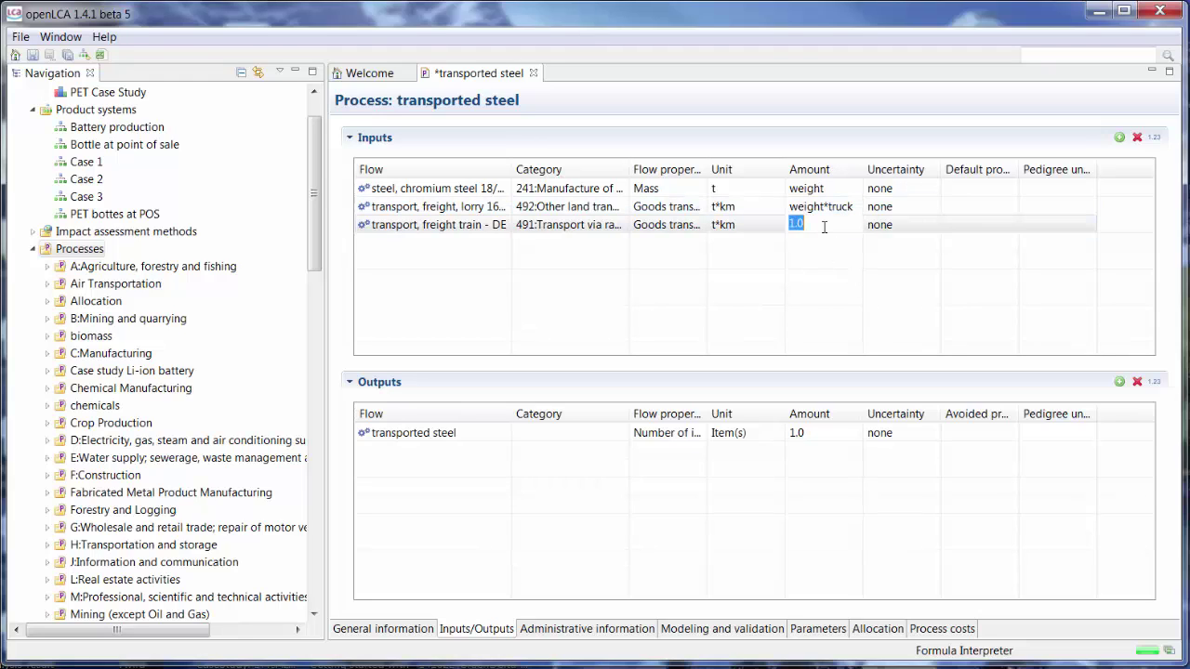
text(weight*train)
key(Return)
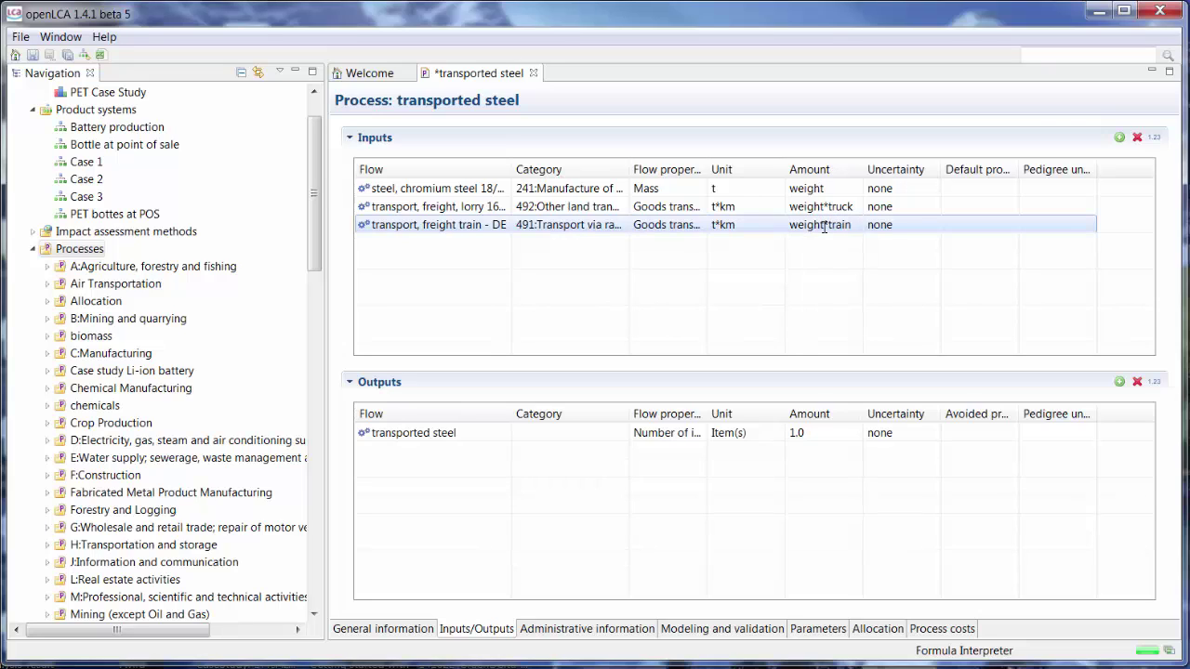
Step: Toggle to calculated values to confirm 20, 10000 and 10000, then back to formulas
click(1154, 137)
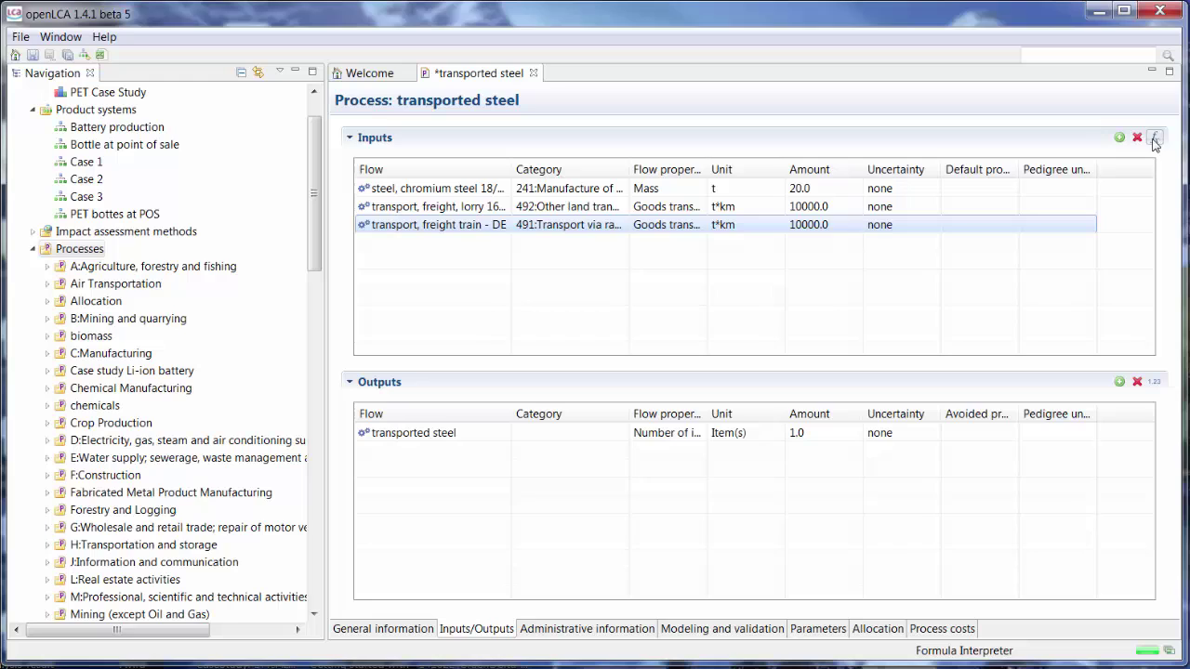
click(1154, 137)
click(1154, 138)
click(1154, 138)
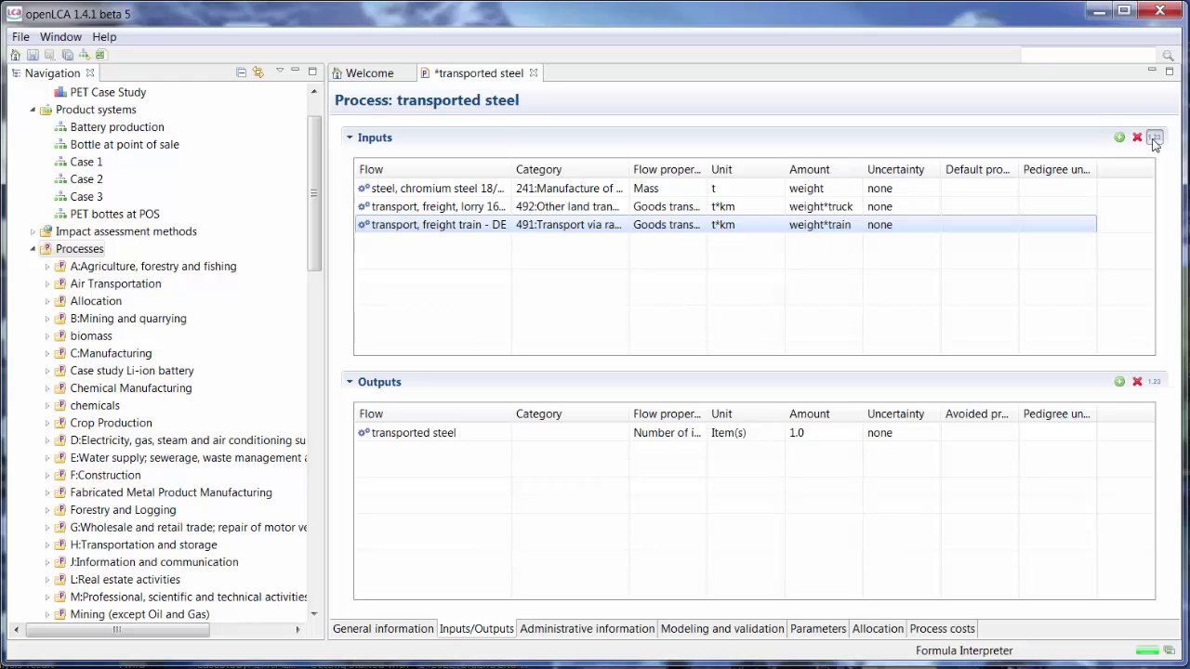
Step: Add a dependent parameter named weightT
click(820, 630)
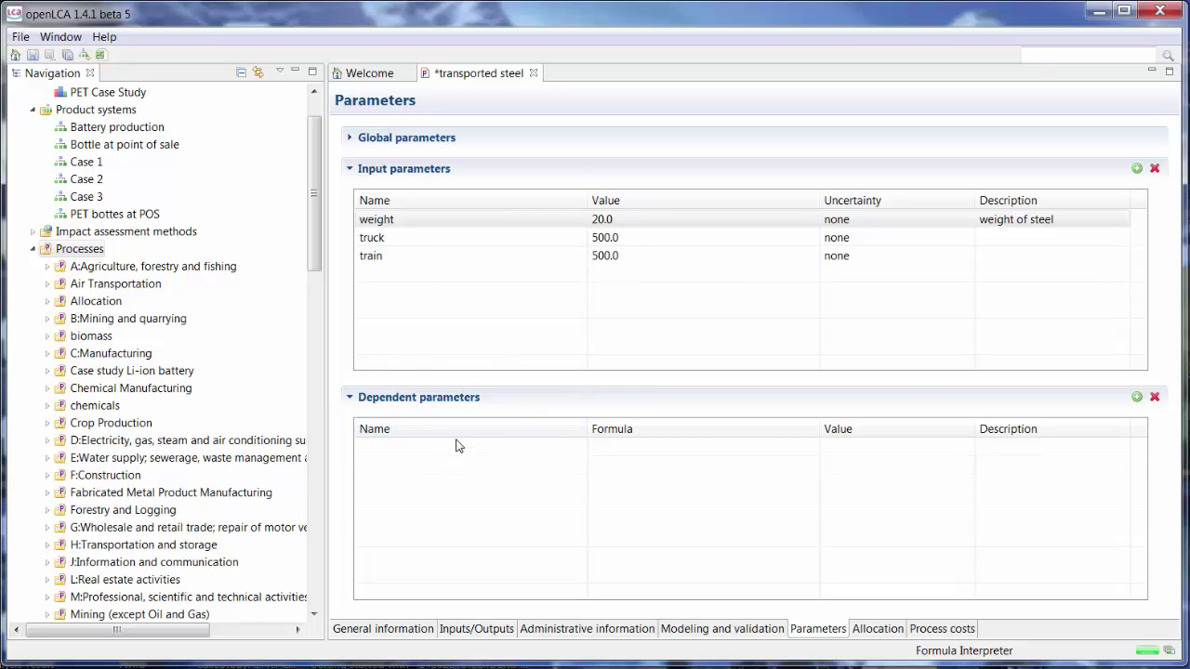
click(1137, 397)
click(519, 448)
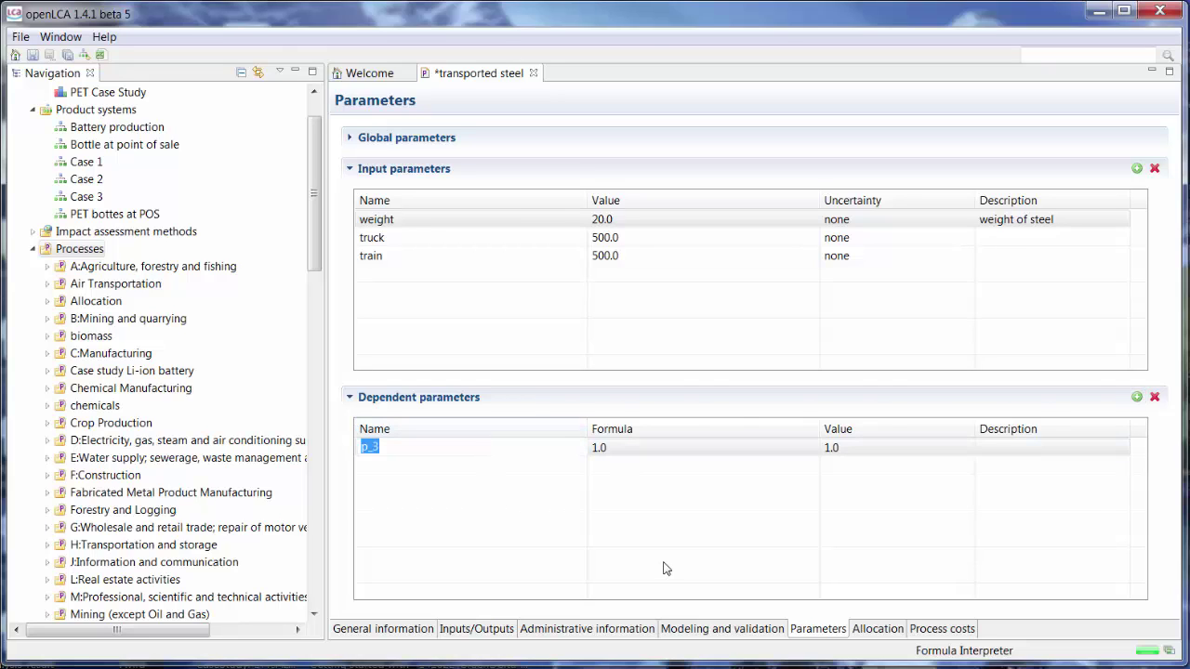
text(w)
text(ieg)
click(626, 260)
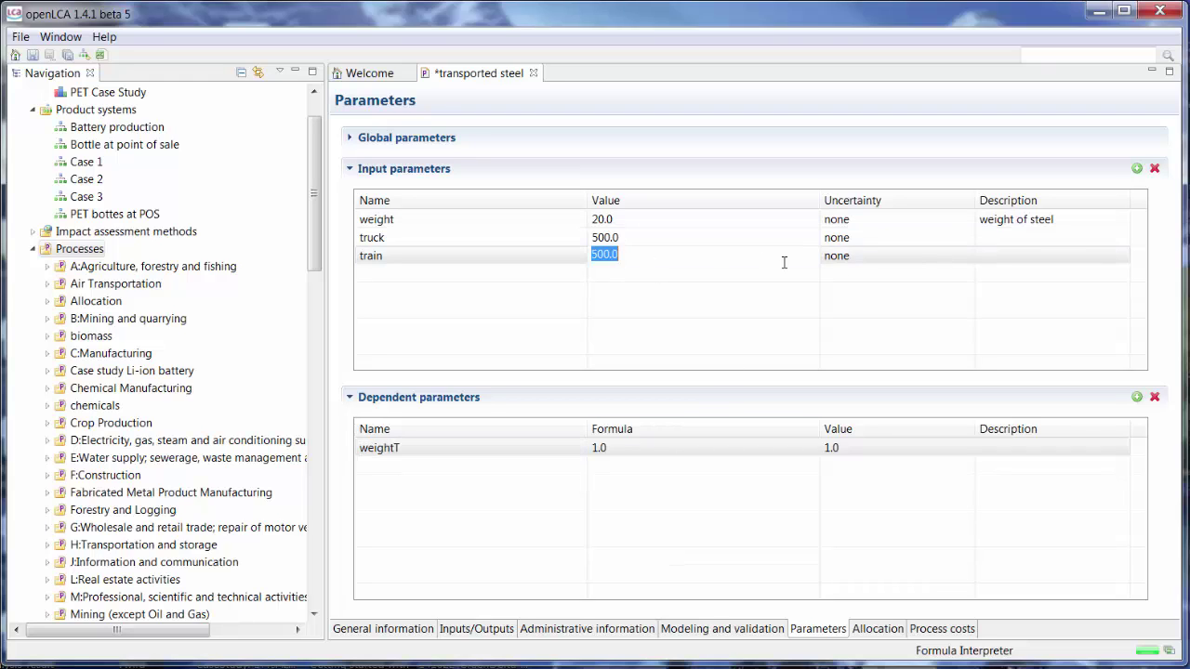
click(1063, 261)
Step: Add an input parameter named weightB
click(1136, 168)
click(412, 273)
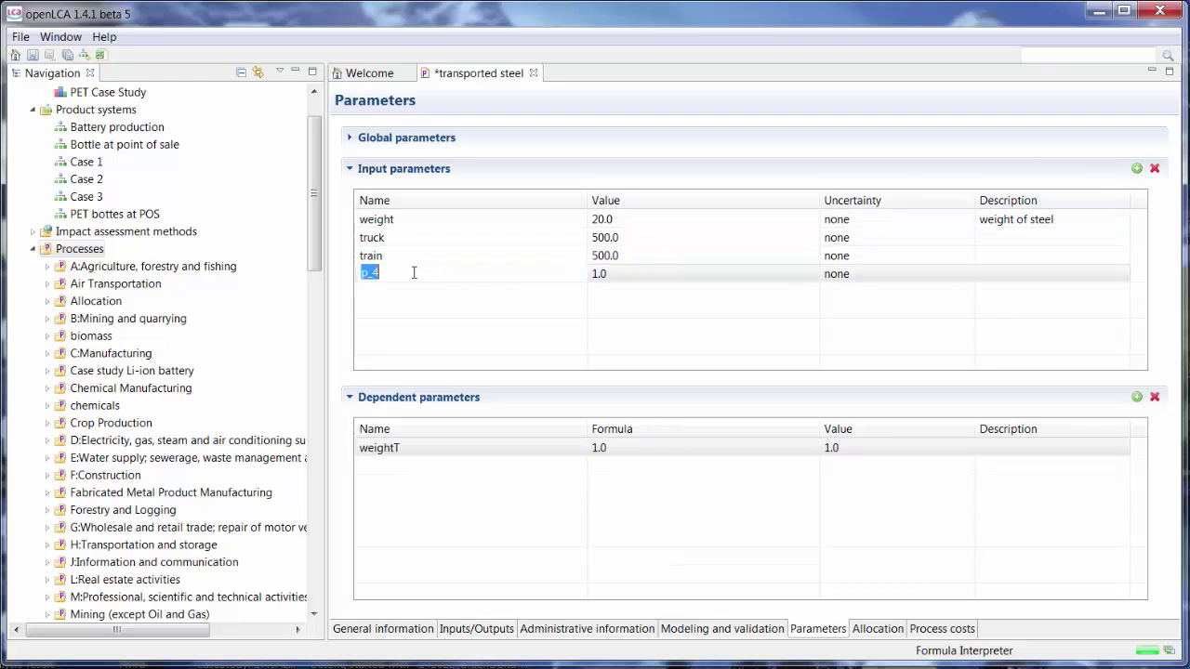
text(weign)
key(Return)
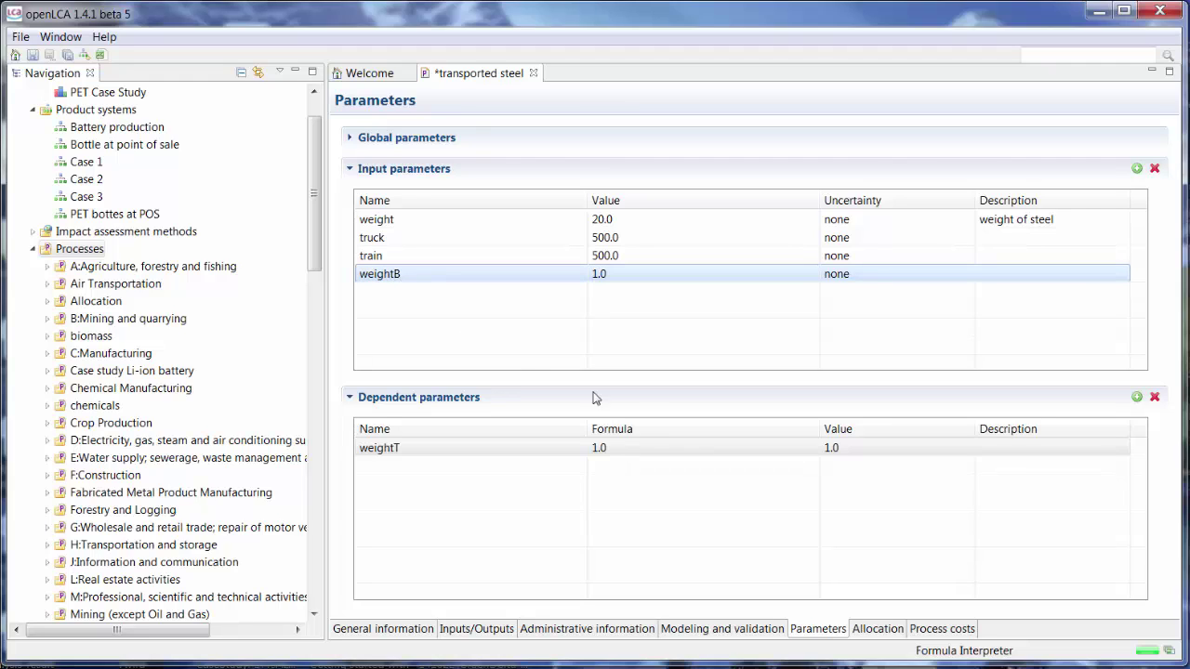
Step: Give weightT the formula weight+weightB, then delete the weightT dependent parameter
click(651, 451)
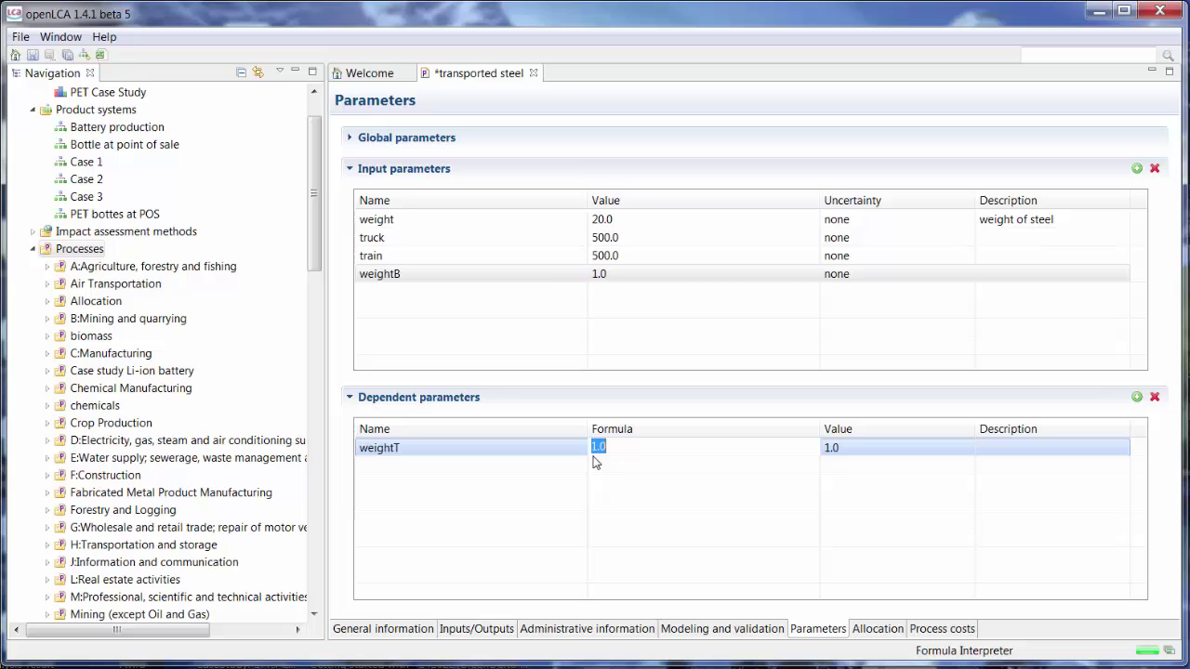
key(BackSpace)
text(weight+weightB)
key(Return)
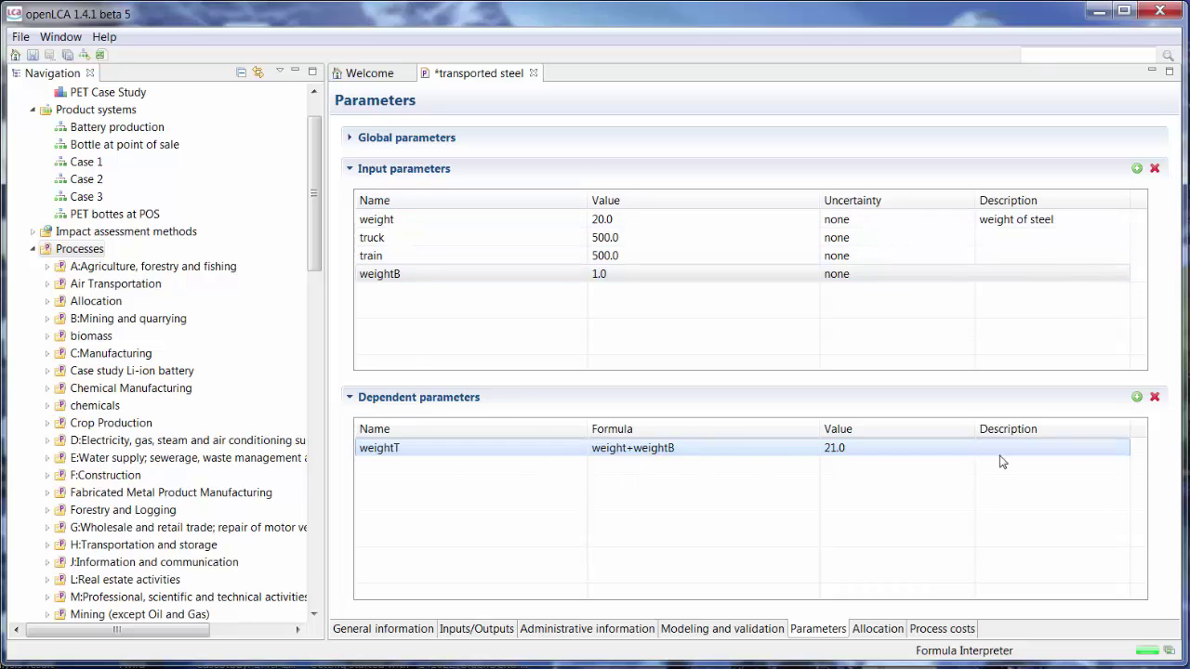
click(768, 451)
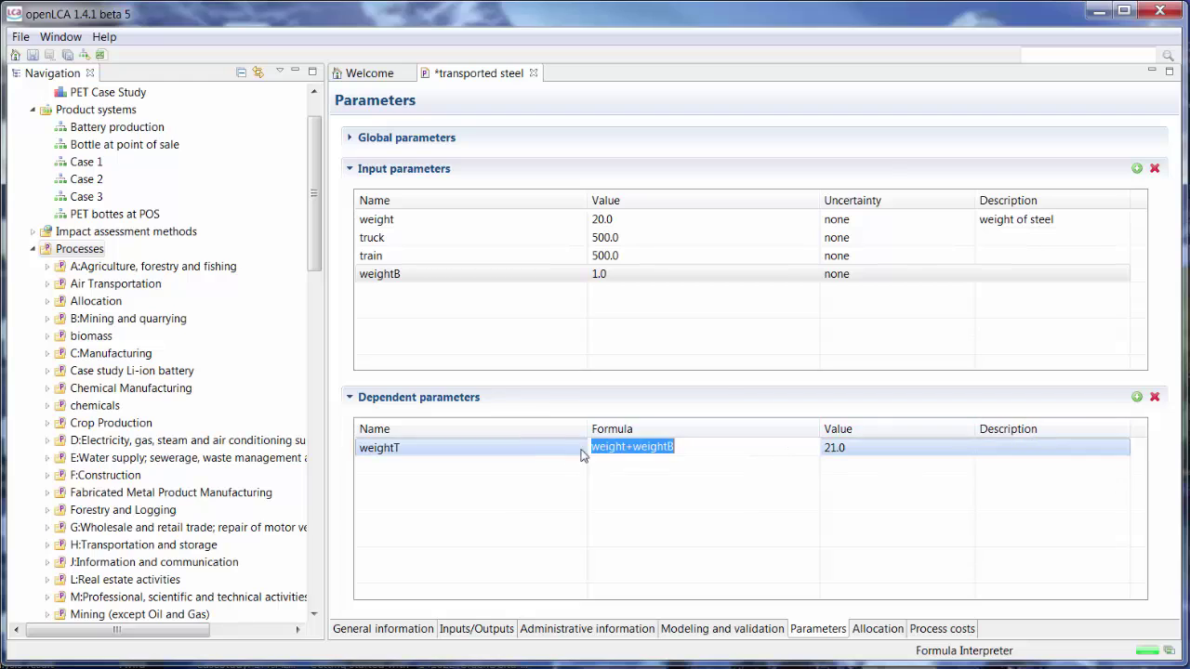
click(1049, 448)
click(1155, 397)
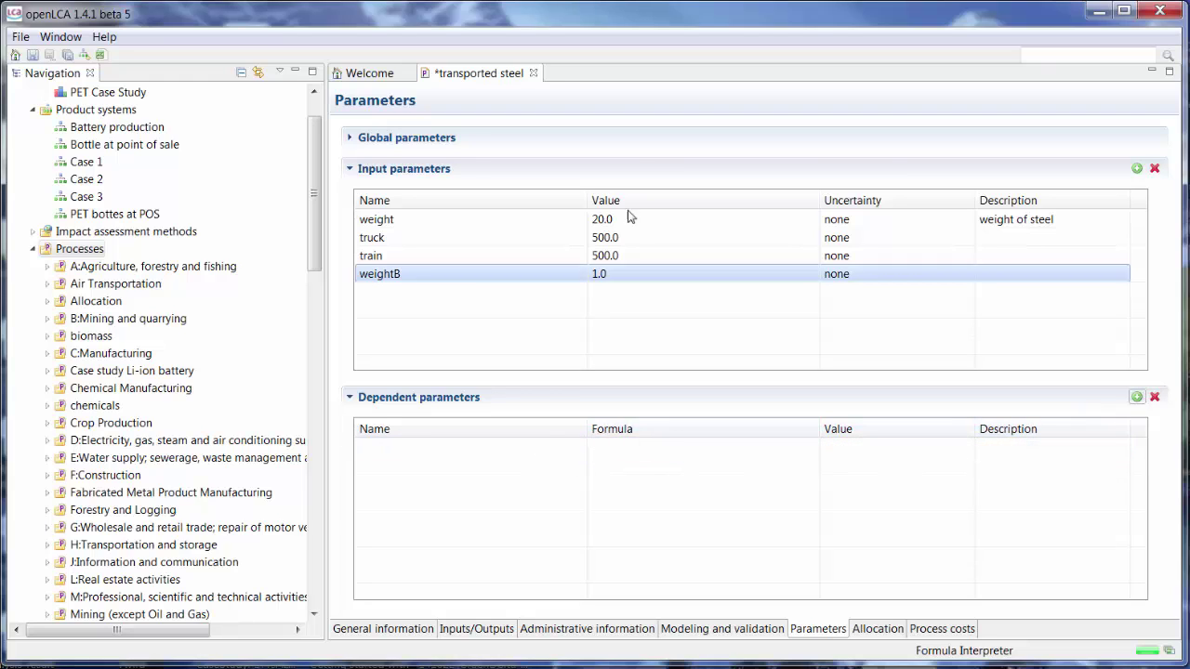
Step: Save the transported steel process
click(33, 55)
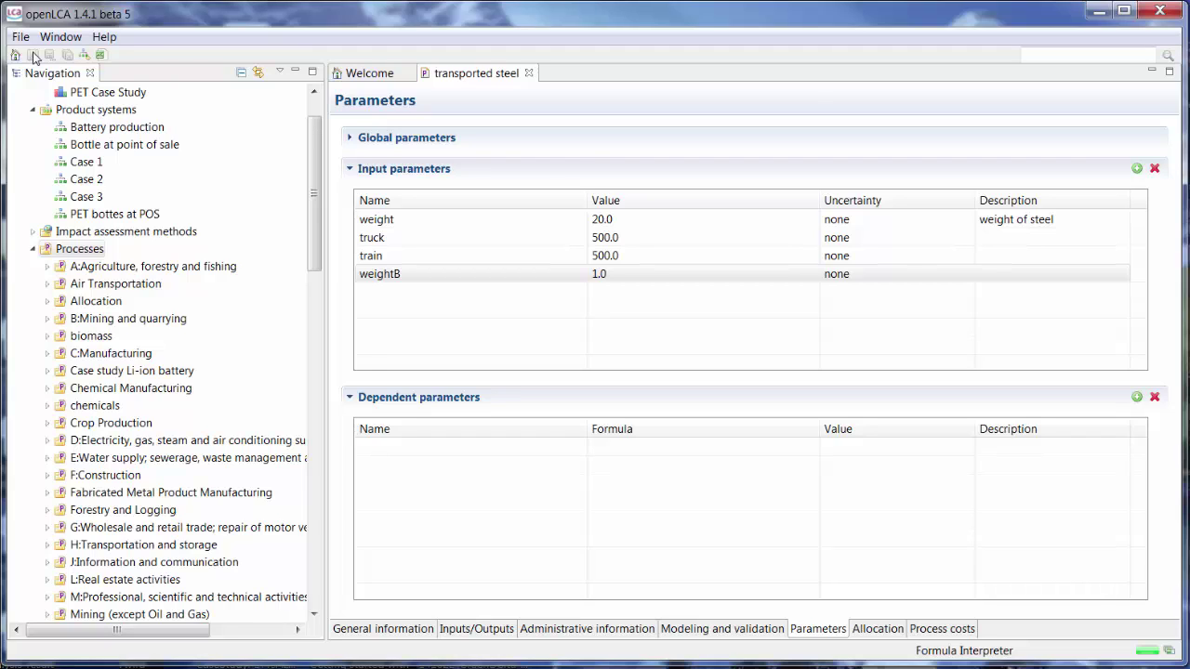
right_click(92, 111)
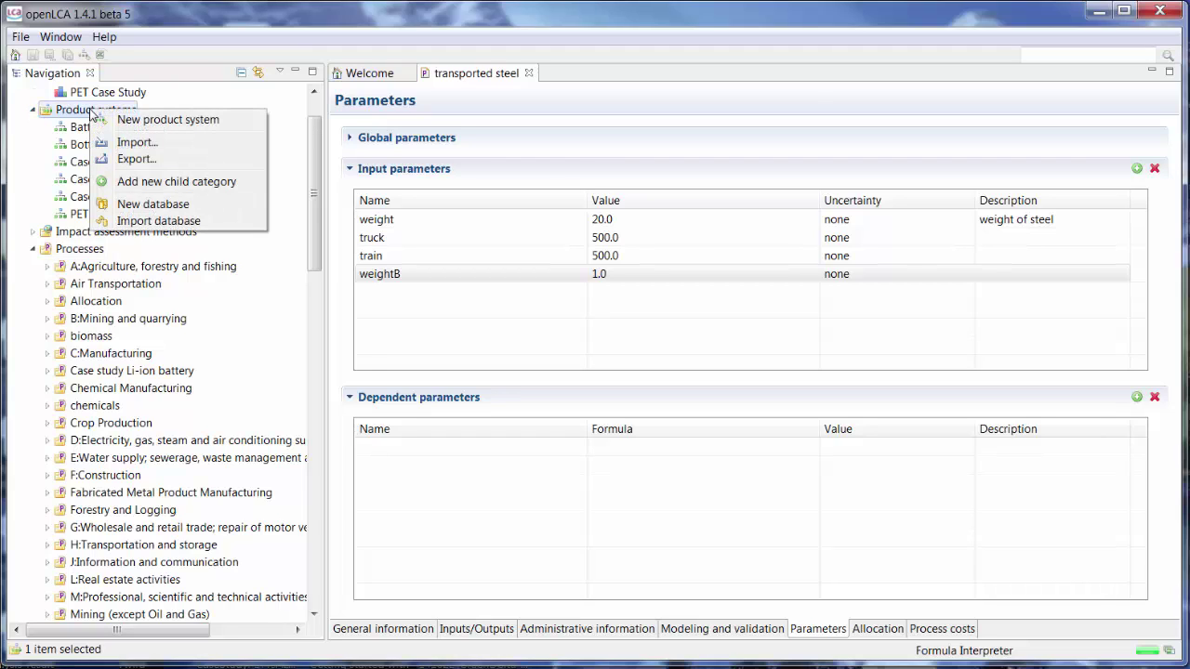
click(501, 423)
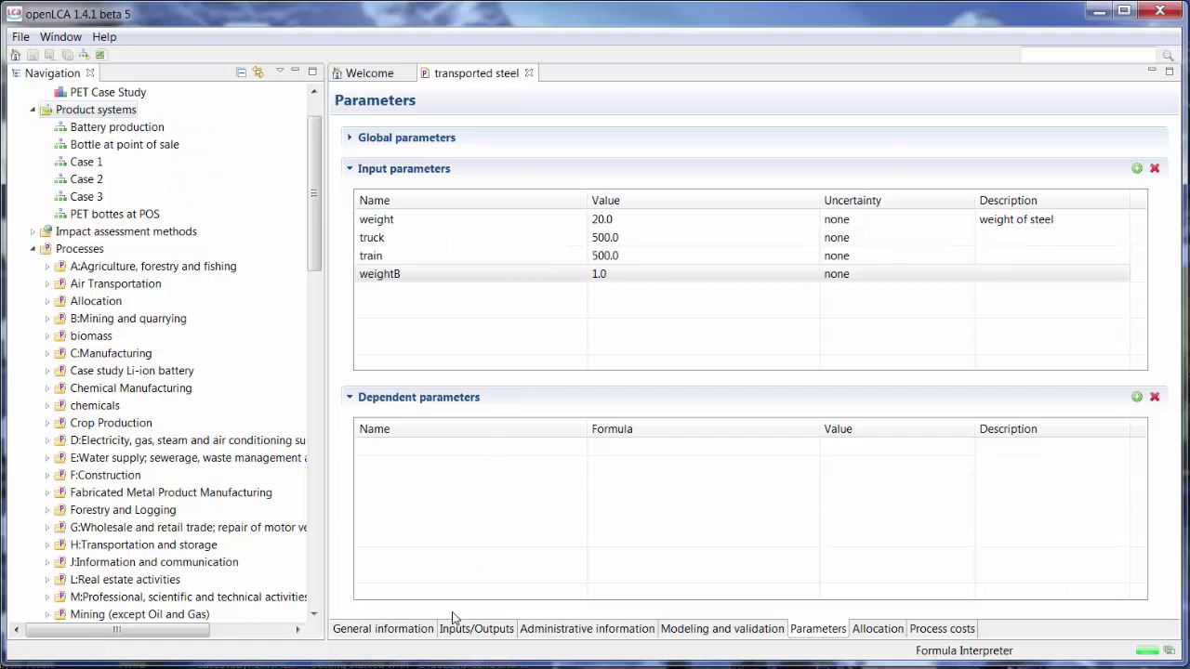
Step: Create the 'transported steel' product system and view its empty parameters table
click(411, 631)
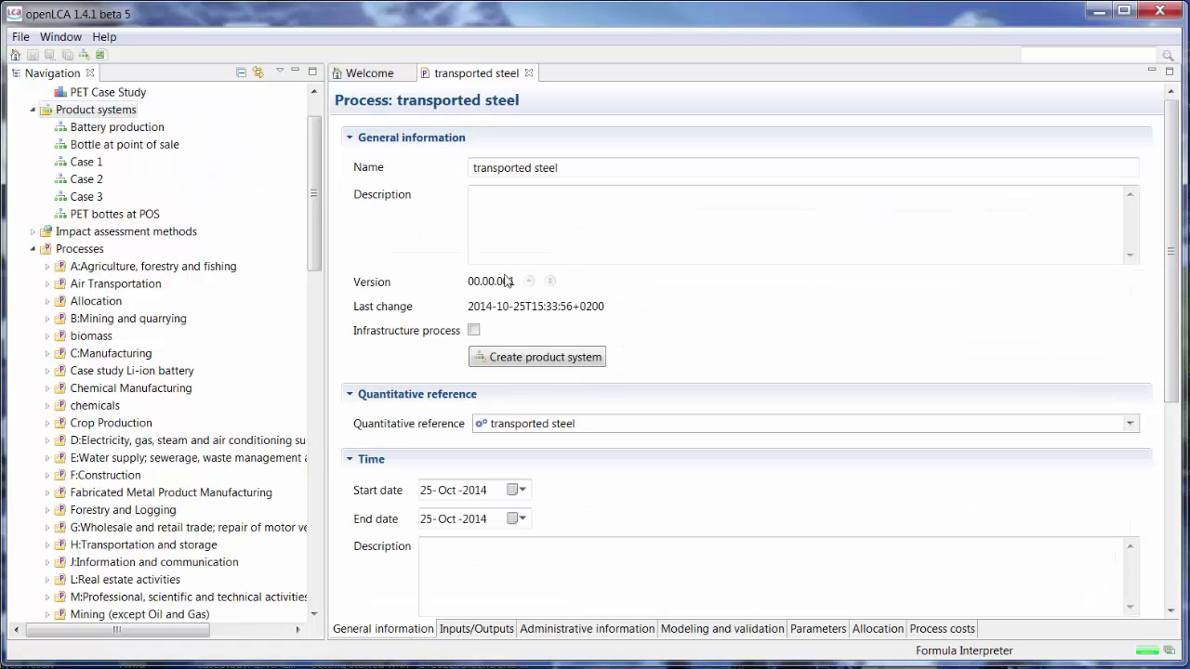
click(532, 365)
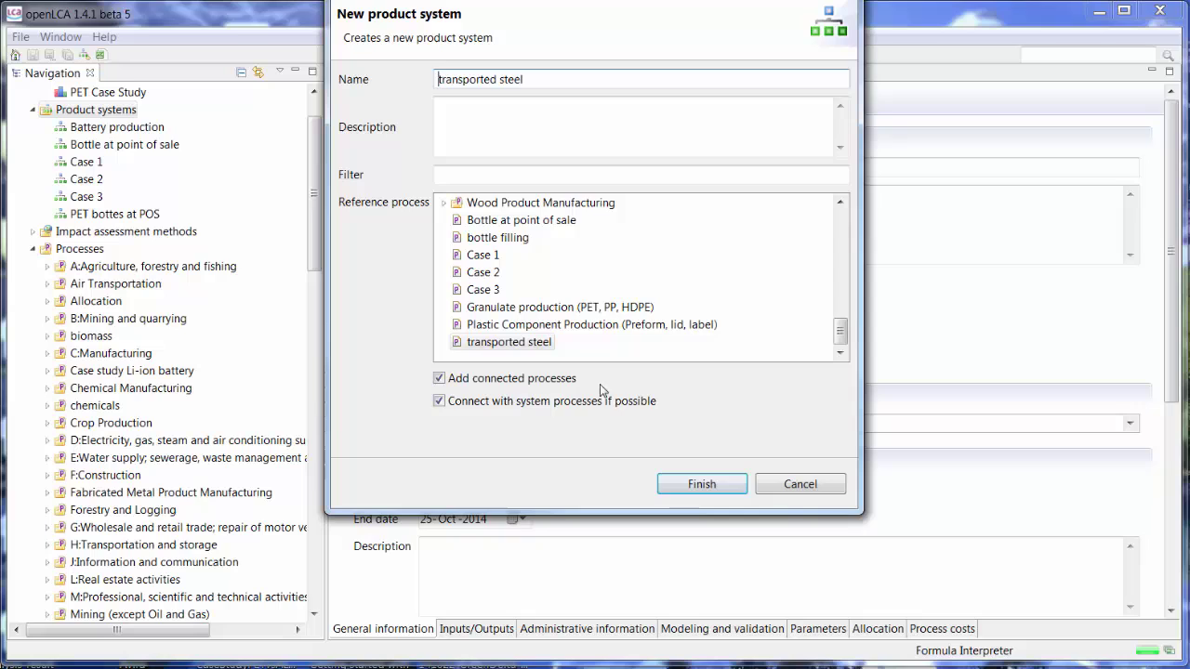
click(704, 490)
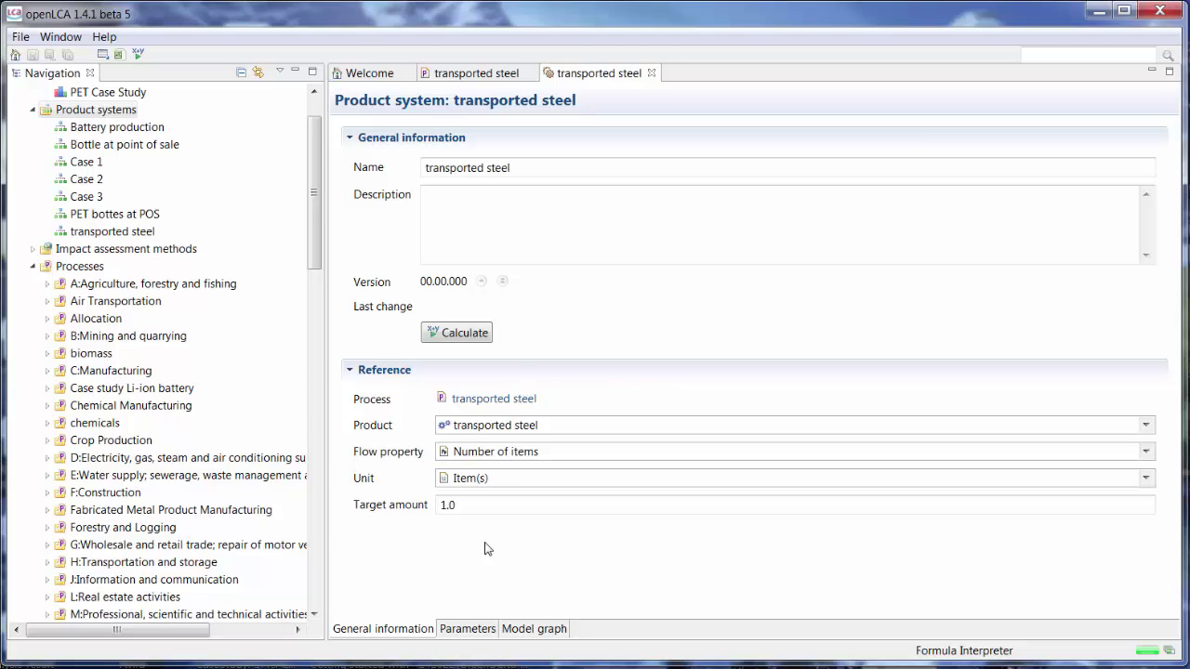
click(468, 630)
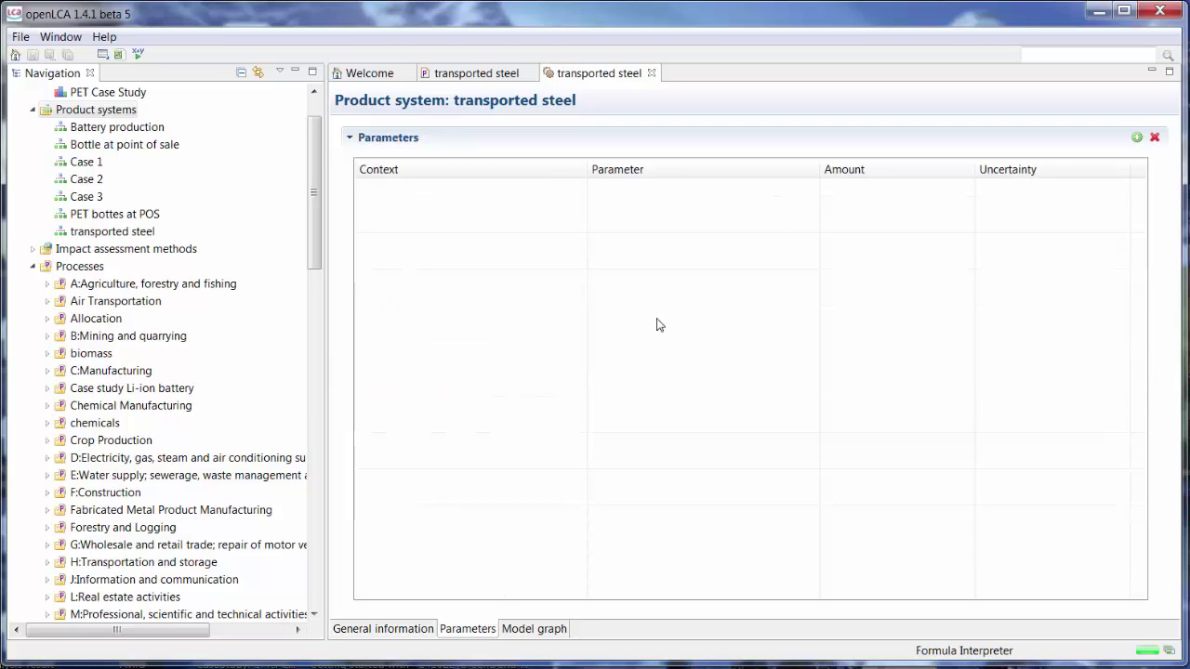
Step: Add the process parameters train (500), truck (500) and weight (20) to the product system
click(1137, 138)
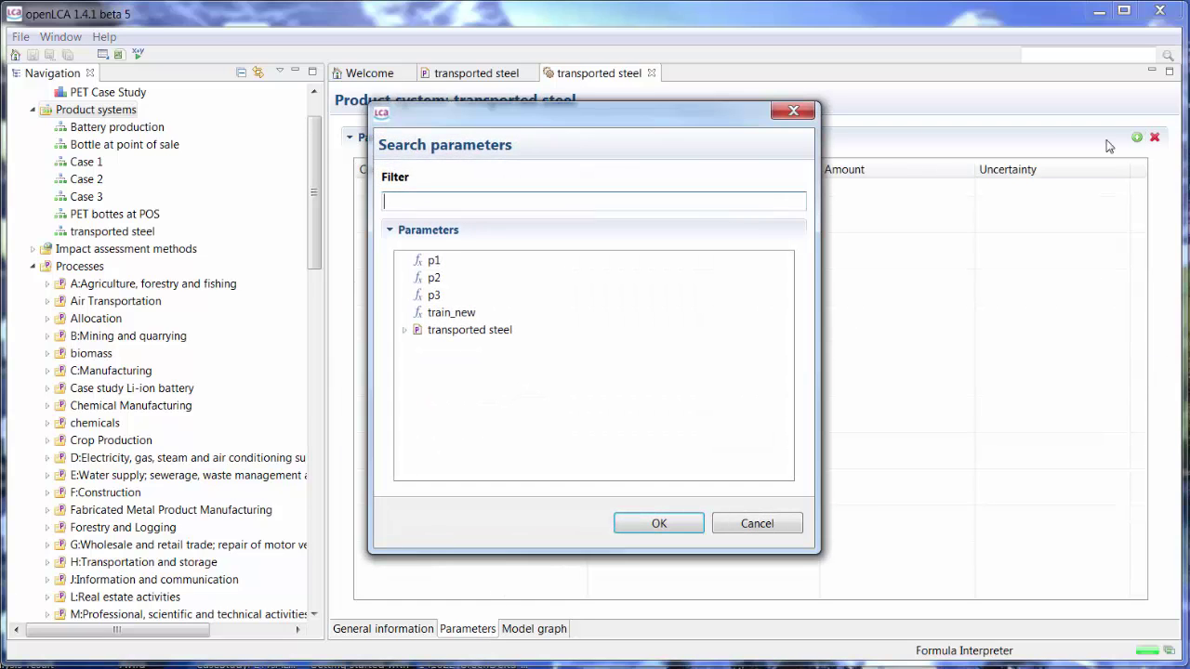
click(404, 330)
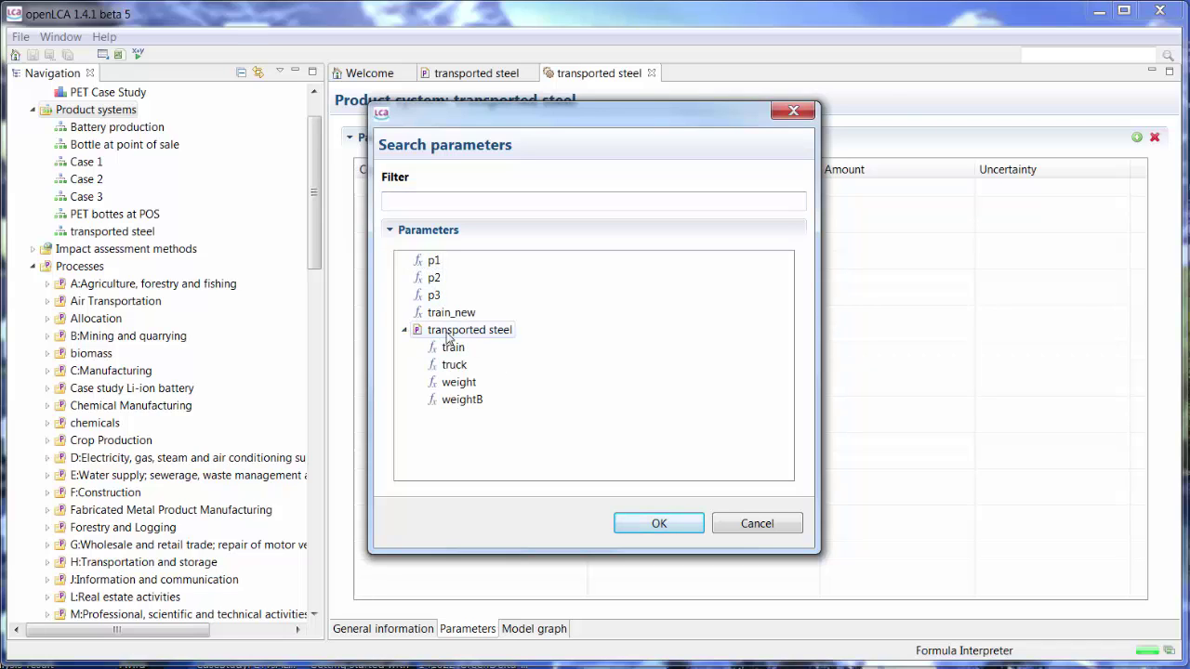
click(470, 348)
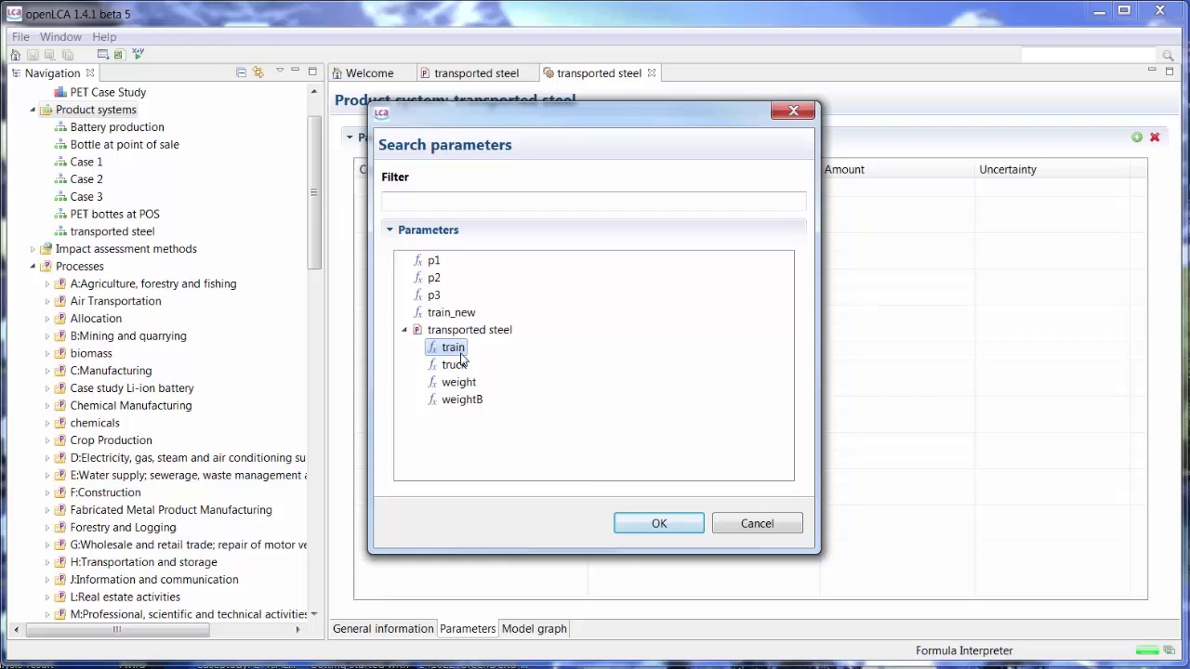
click(658, 523)
click(1137, 137)
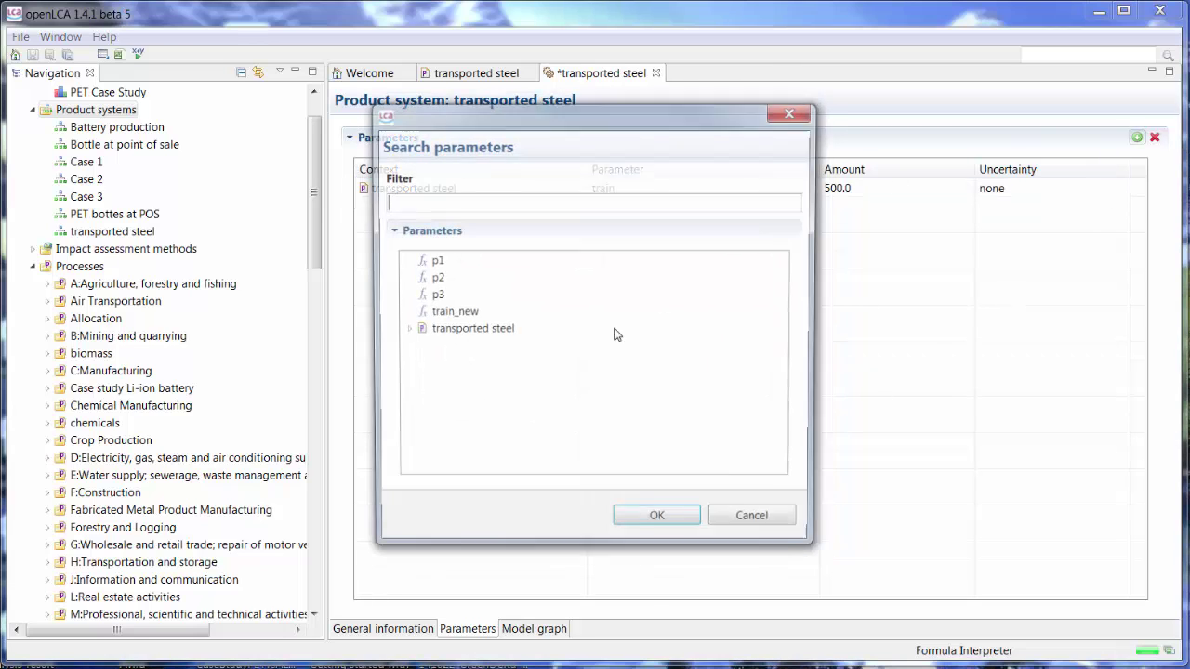
click(404, 330)
click(454, 364)
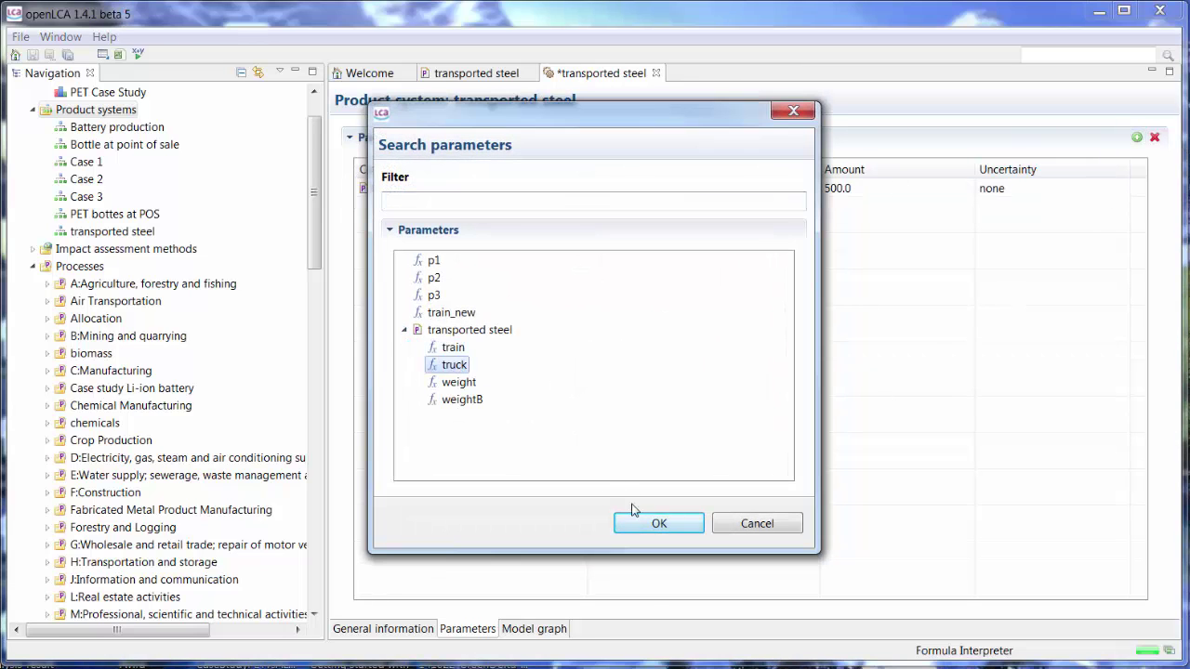
click(658, 524)
click(1134, 137)
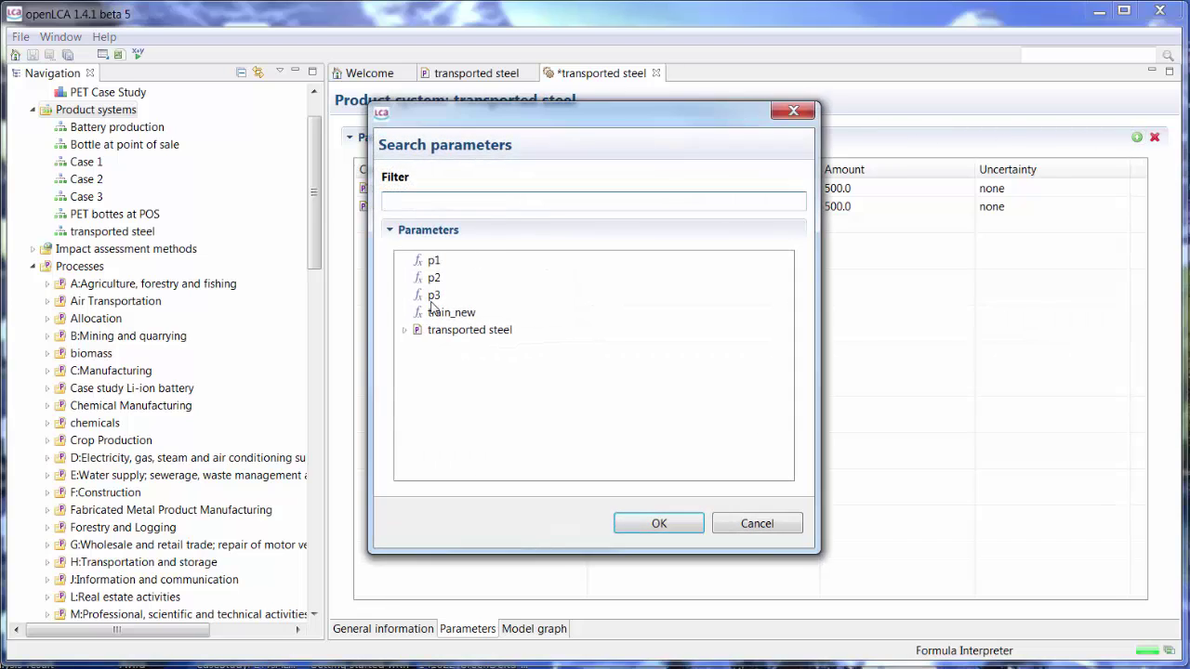
click(404, 330)
click(462, 383)
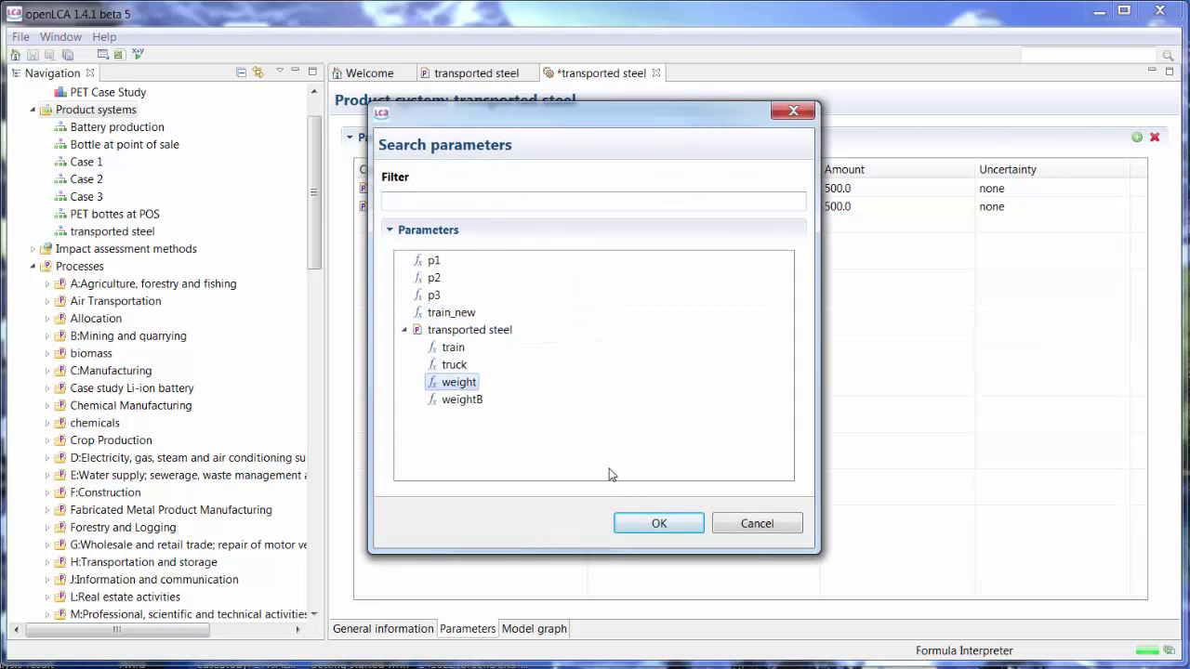
click(650, 527)
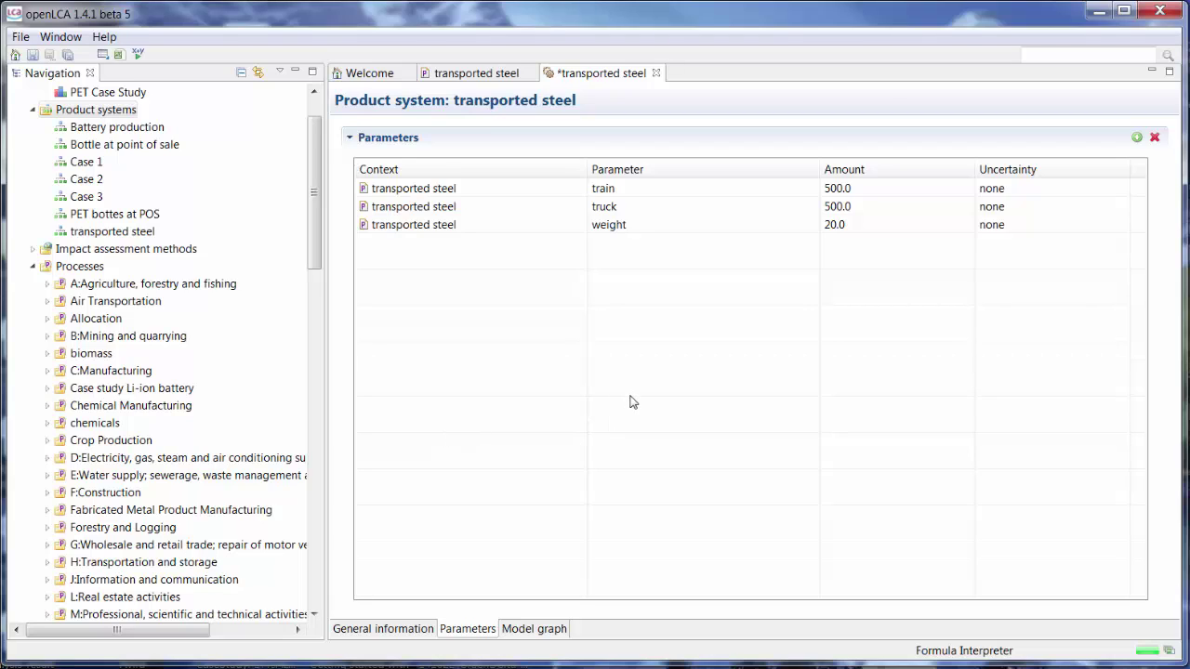
Step: Enter train 600 and truck 0 for transported steel, briefly checking the general information
click(917, 187)
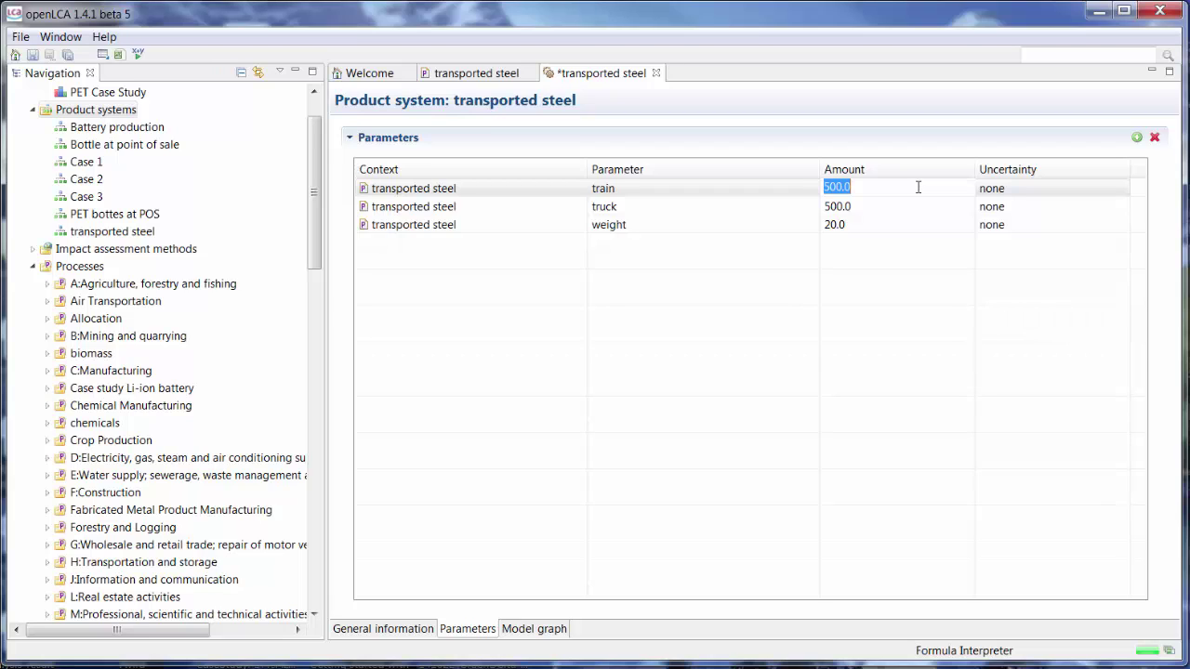
text(600)
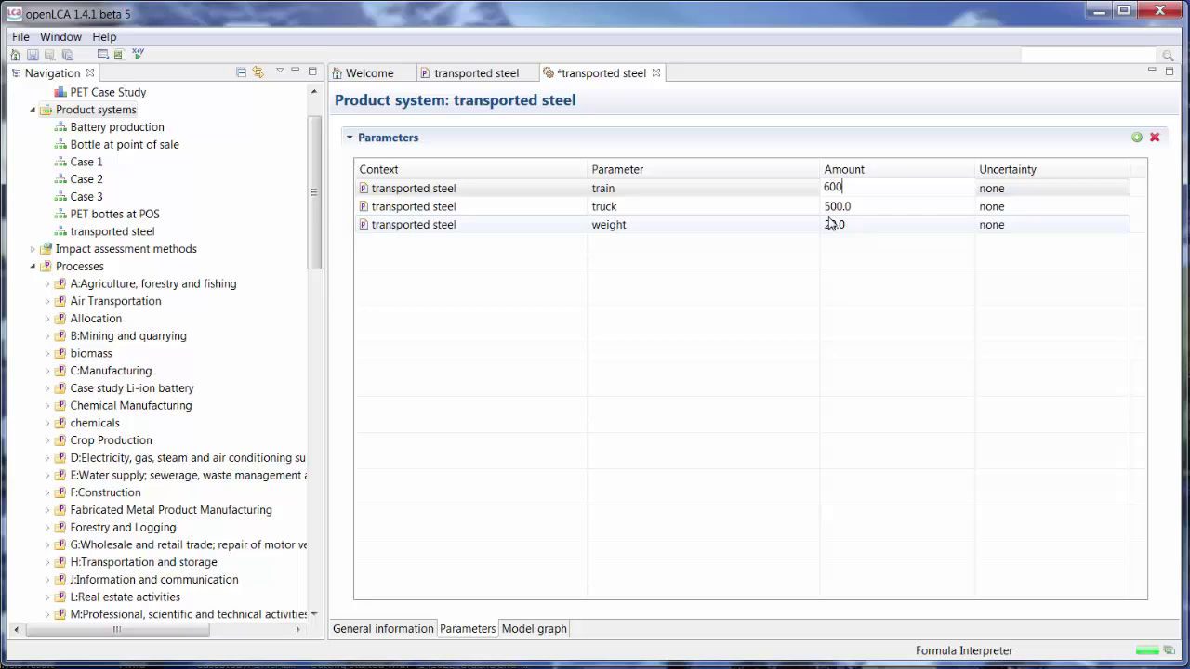
key(Tab)
text(0)
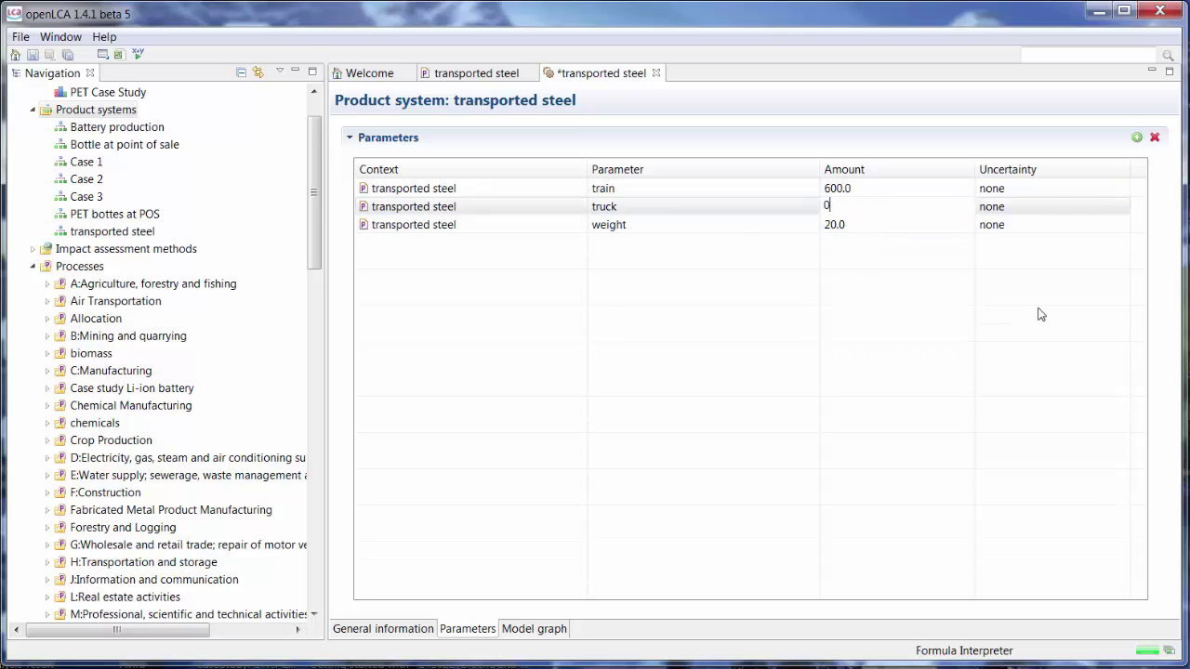
key(Return)
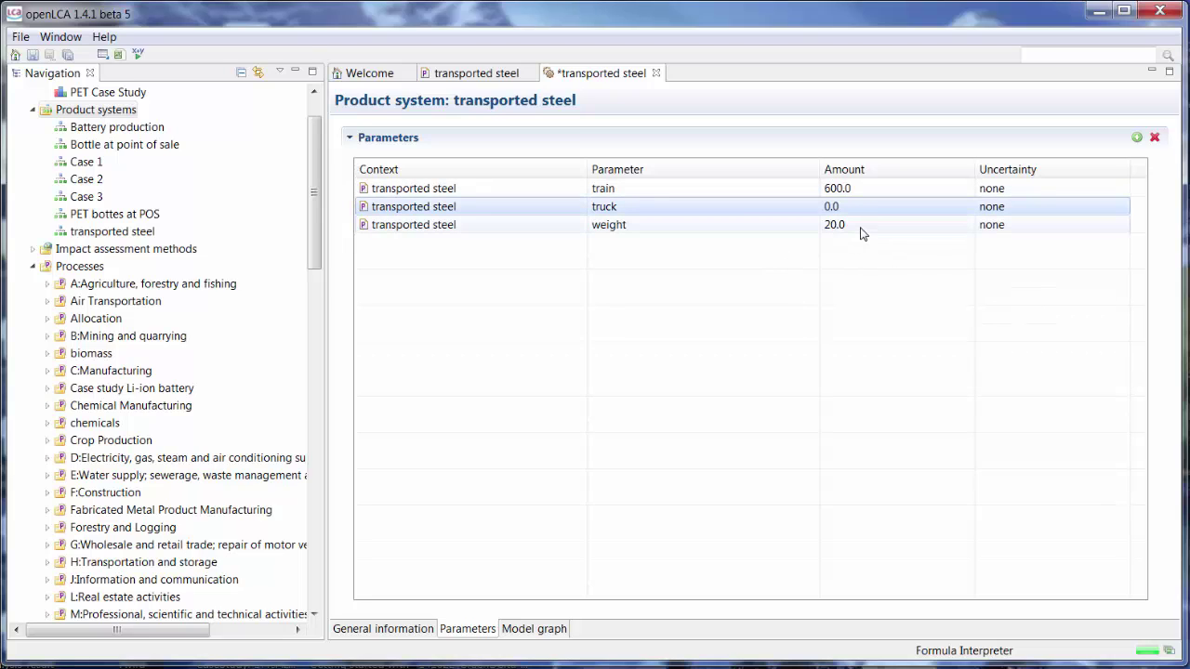
click(372, 634)
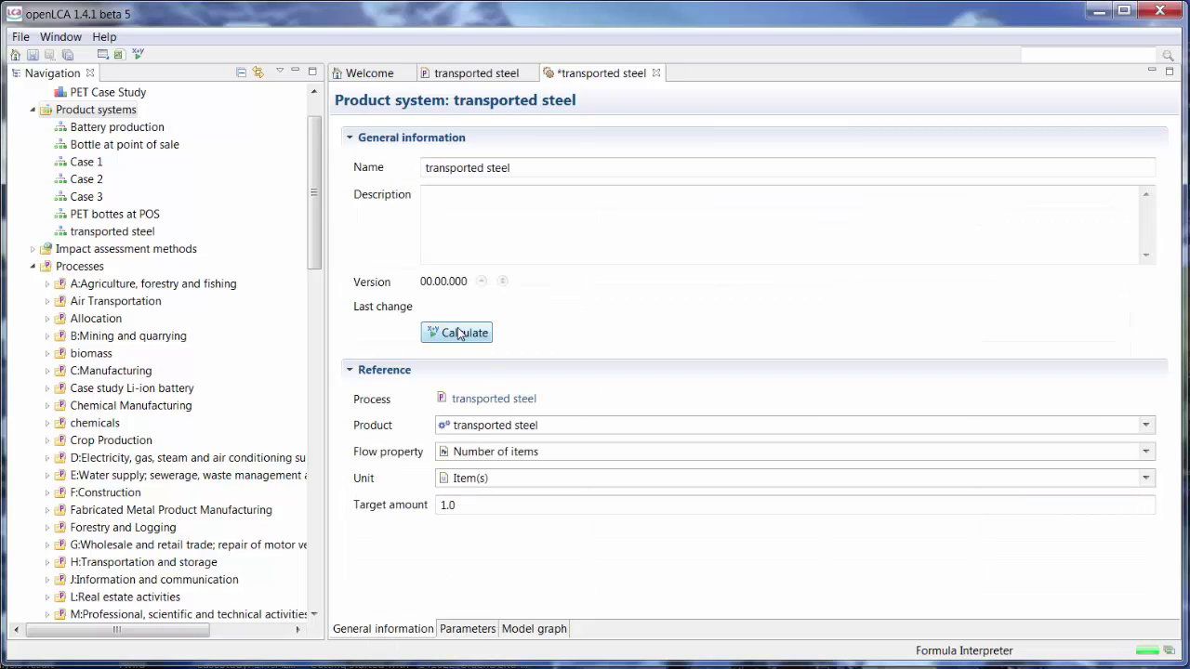
click(468, 629)
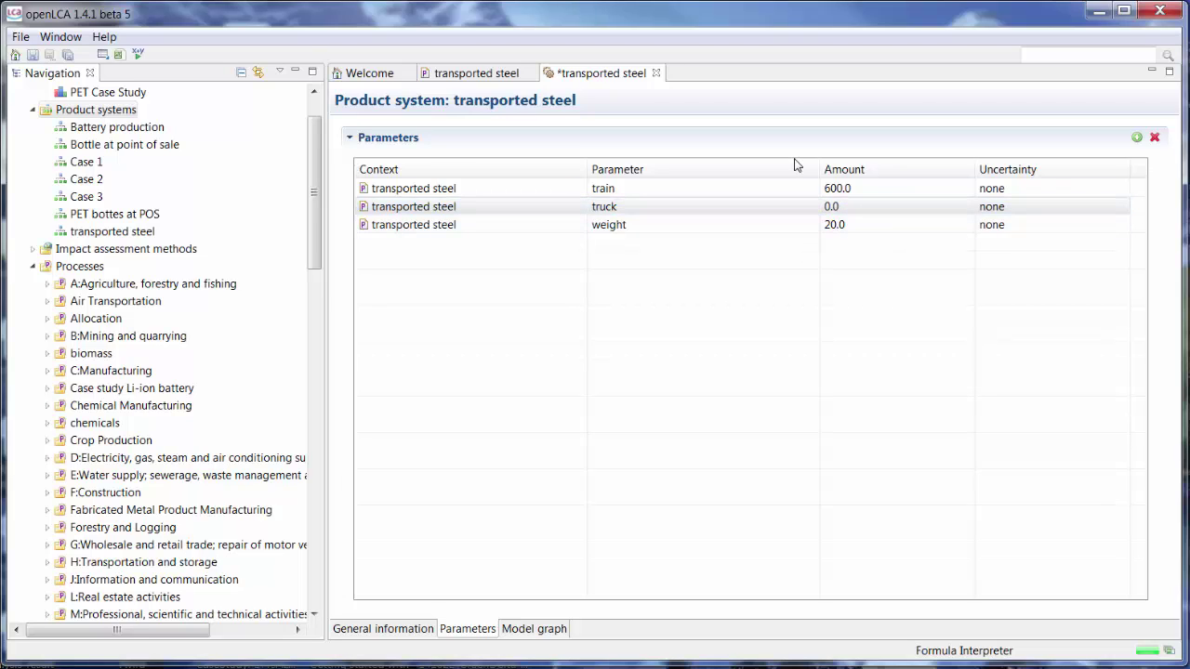
Step: Change the amounts to truck 100, train 500 and weight 31, then view the general information
click(885, 210)
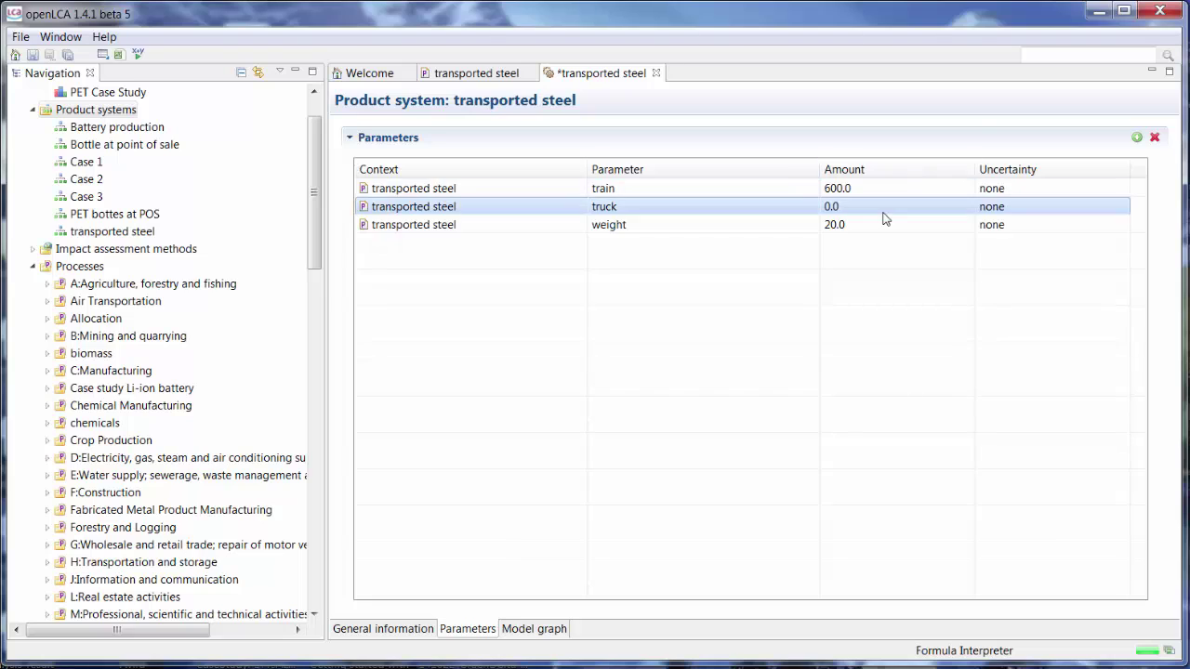
text(10)
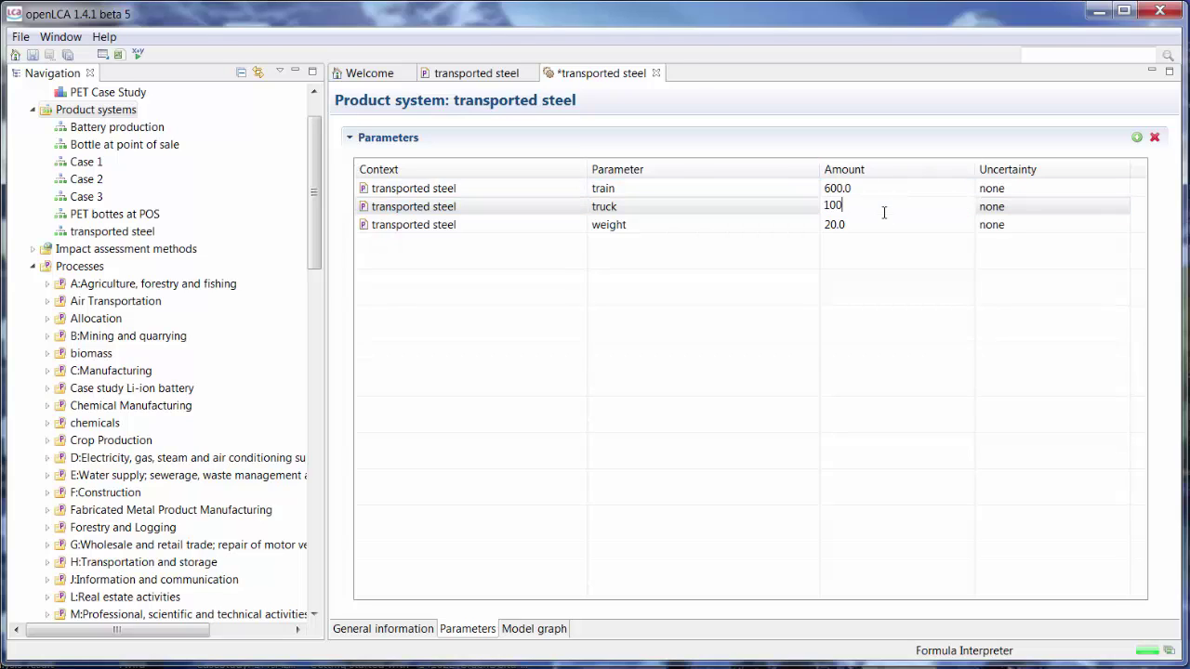
click(884, 186)
text(500)
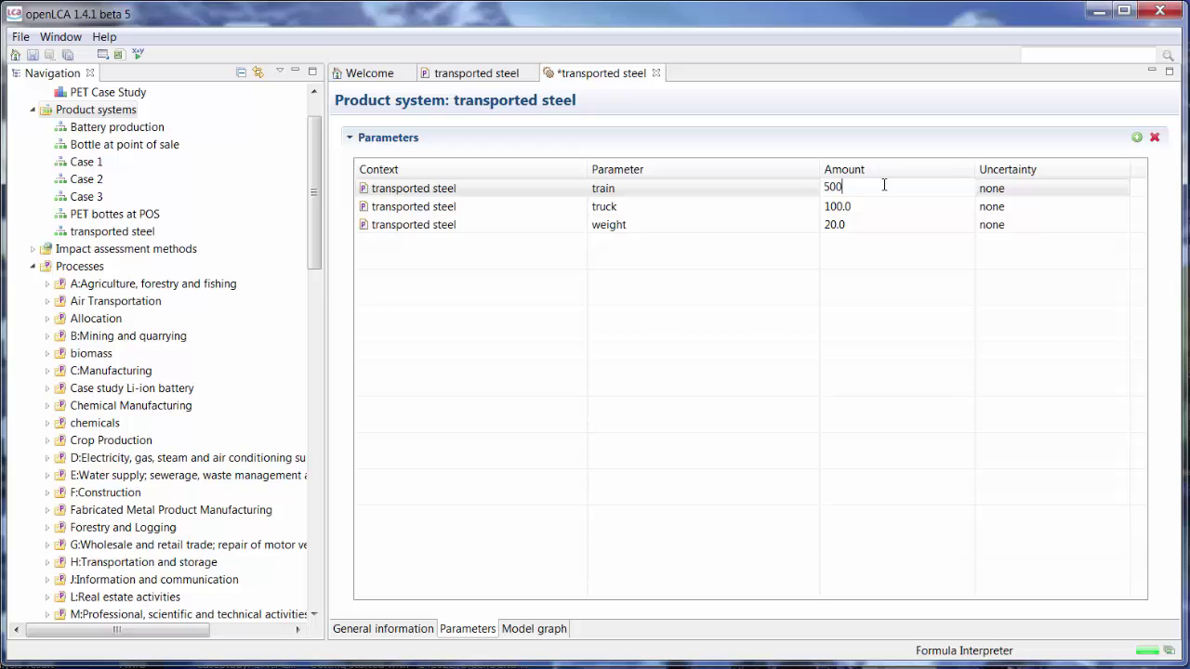
key(Return)
click(875, 224)
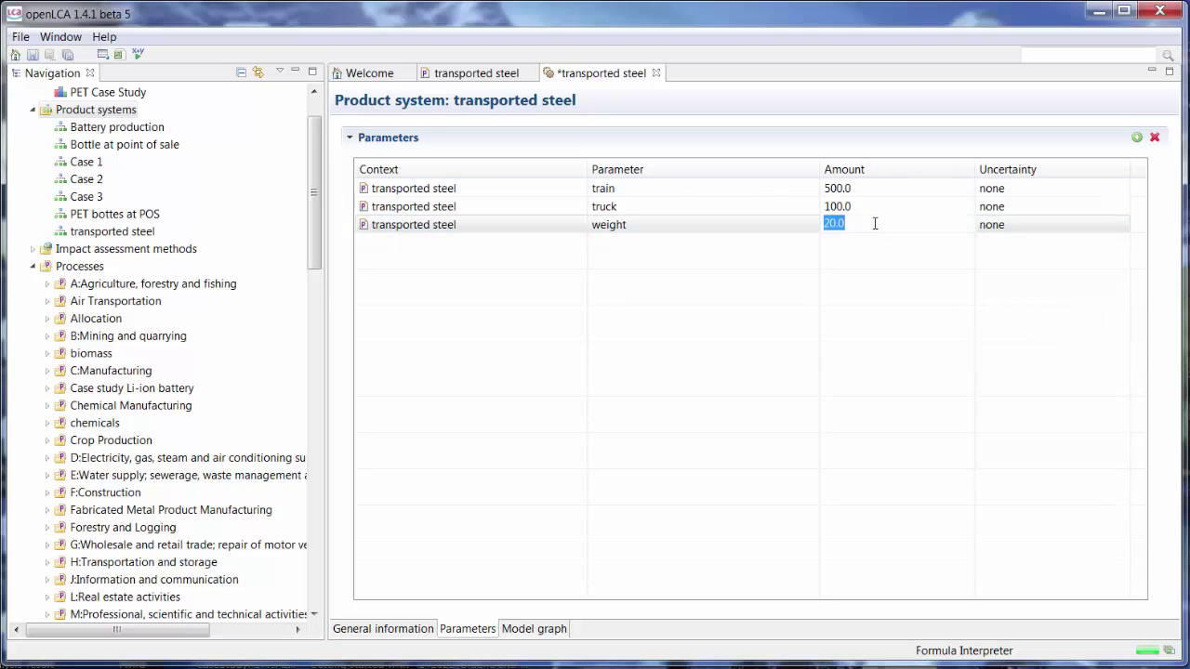
text(31)
key(Return)
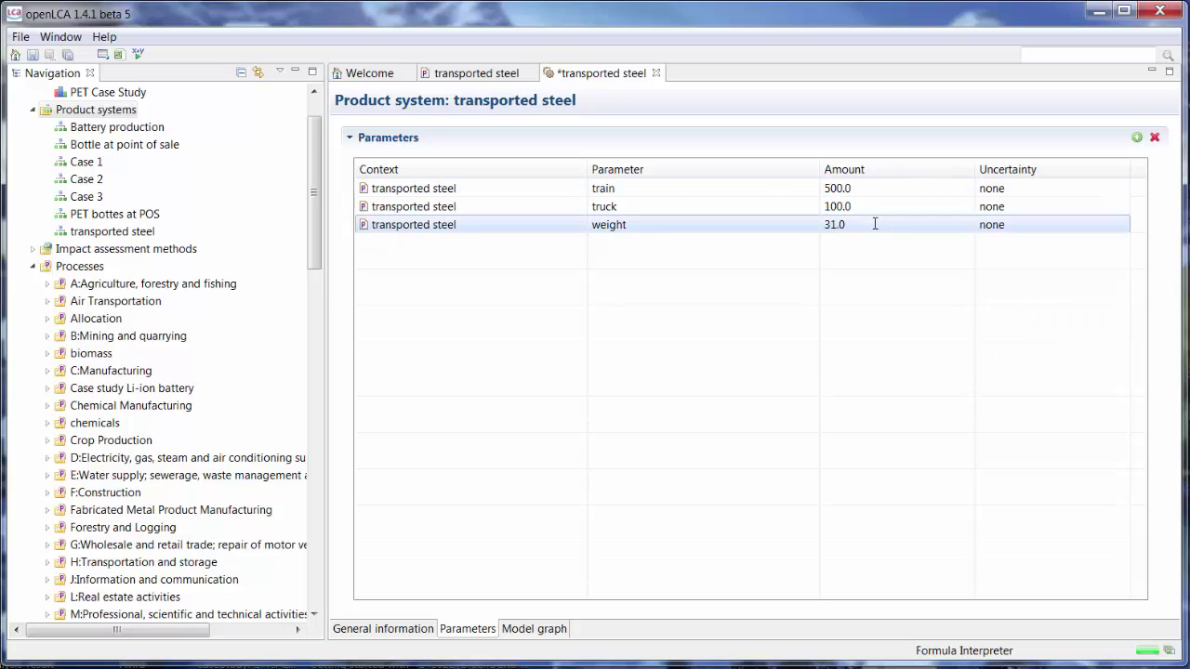
click(409, 633)
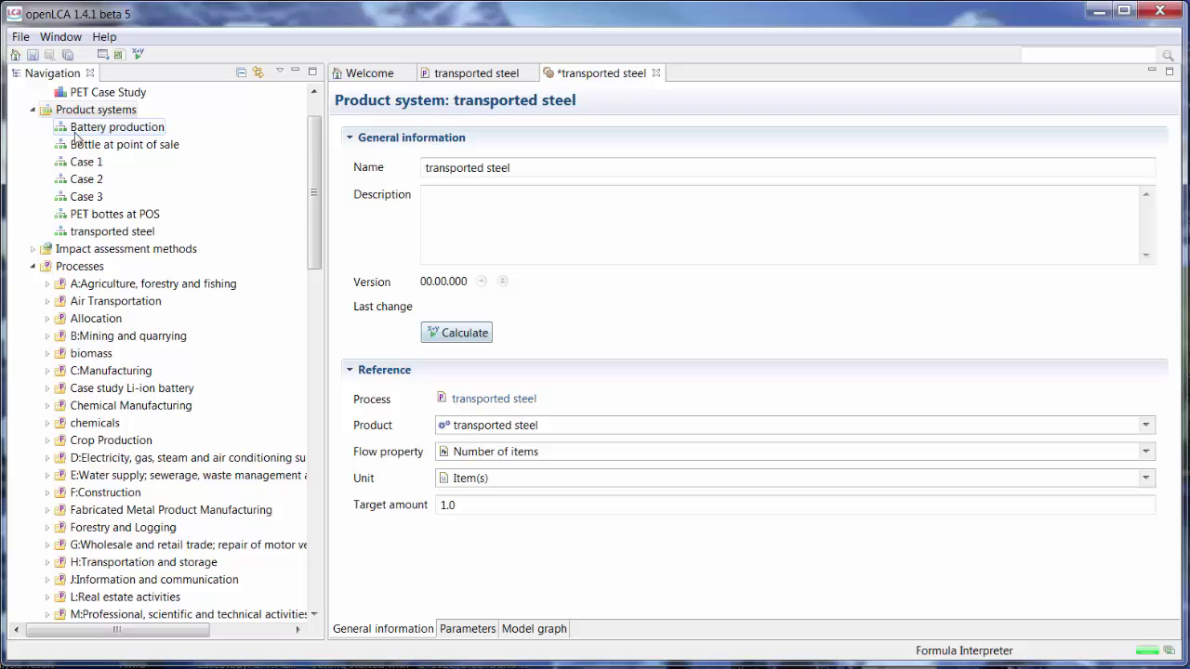
Step: Create a new project named 'transport scenarios' under the Projects category
scroll(313, 144, up, 1)
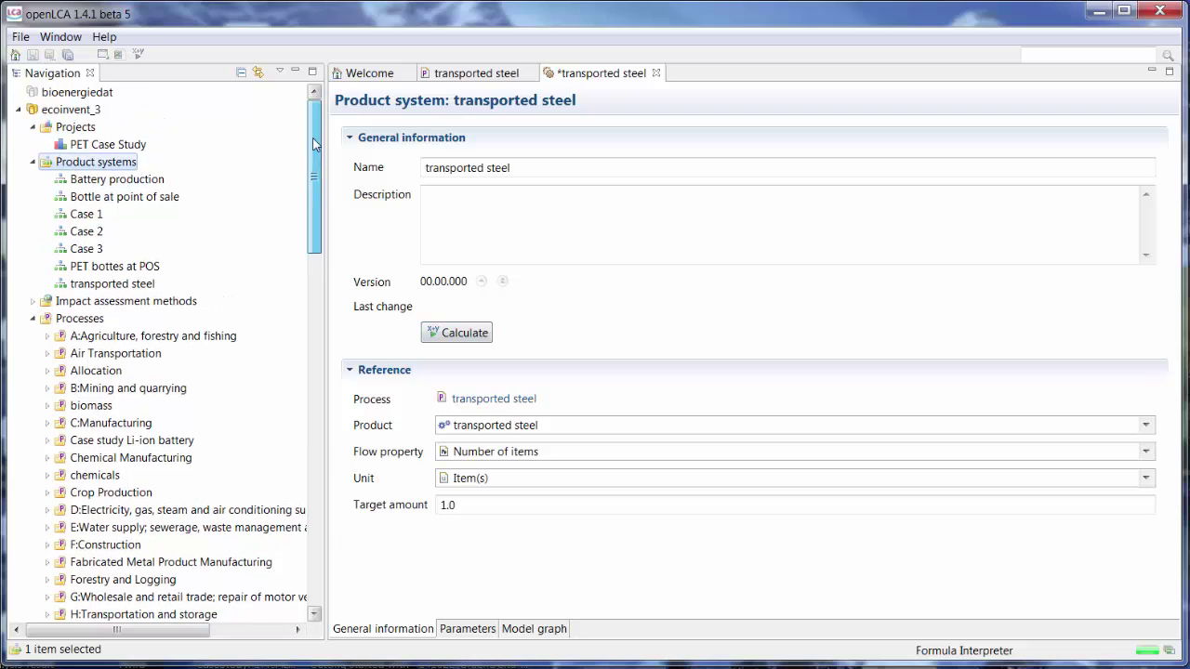
click(87, 131)
right_click(88, 136)
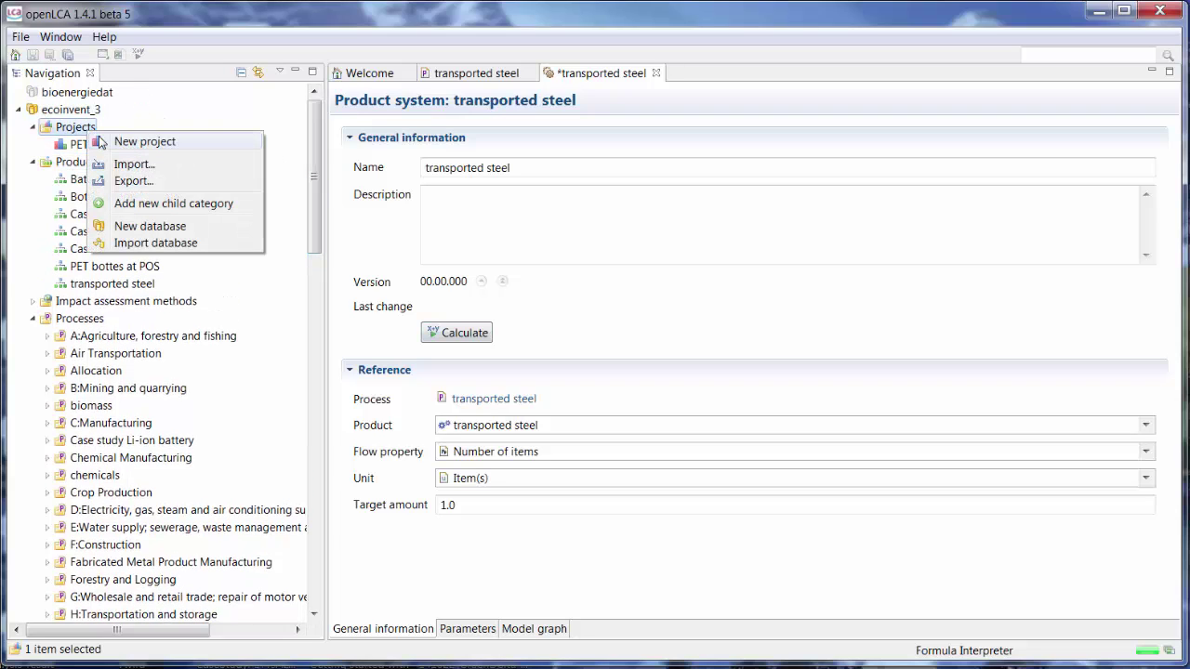
click(156, 142)
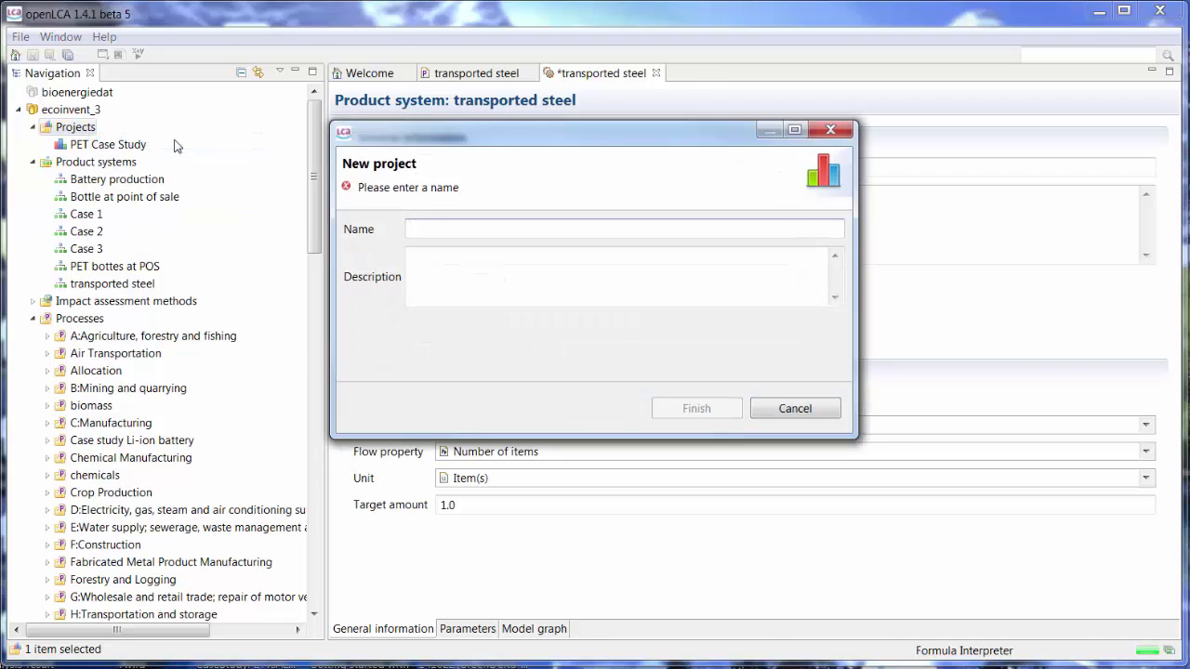
text(transo)
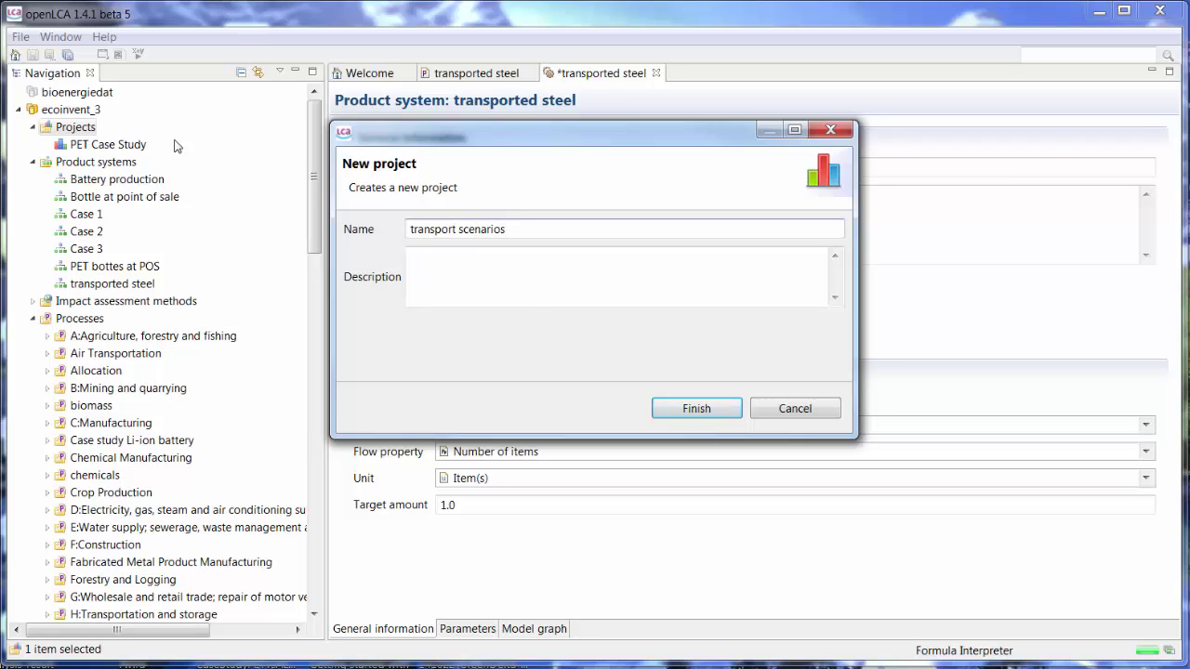
click(662, 407)
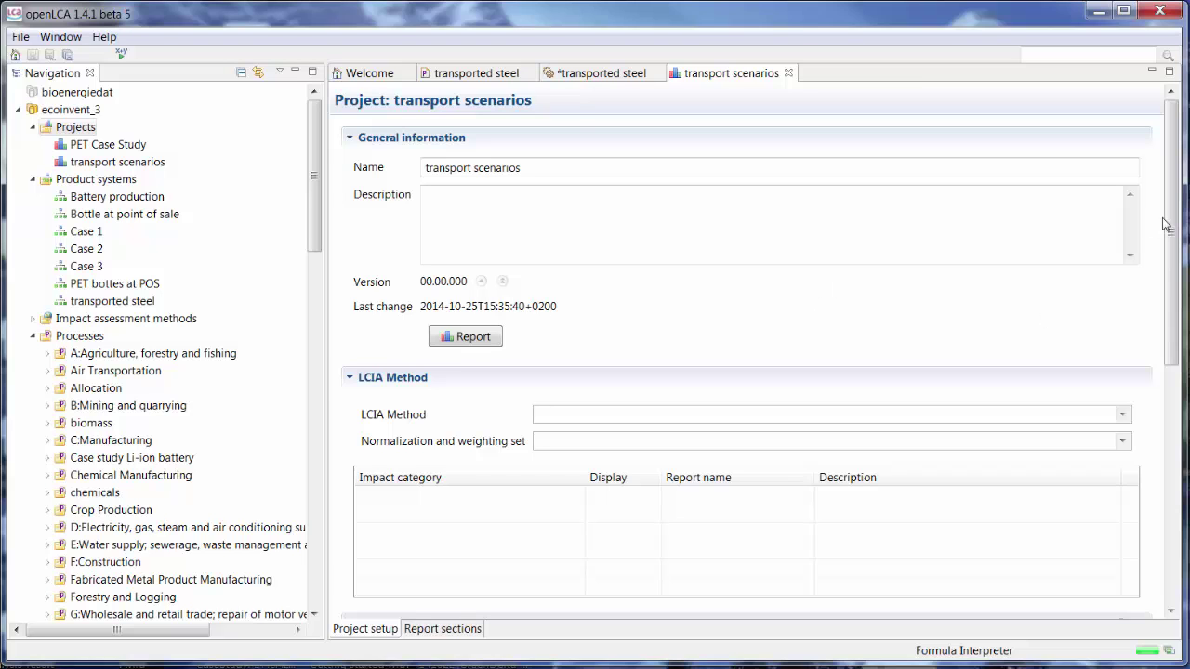
Step: Add Variant1, Variant2 and Variant3, each using the transported steel product system
drag(1170, 225, 1148, 379)
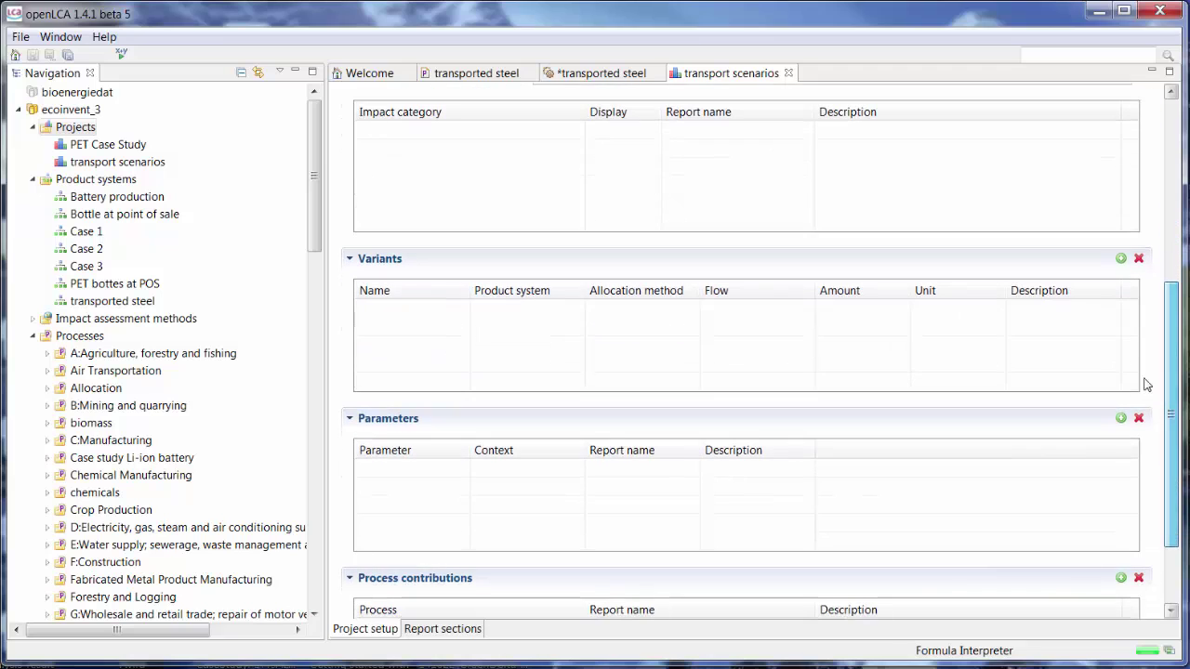
click(1121, 258)
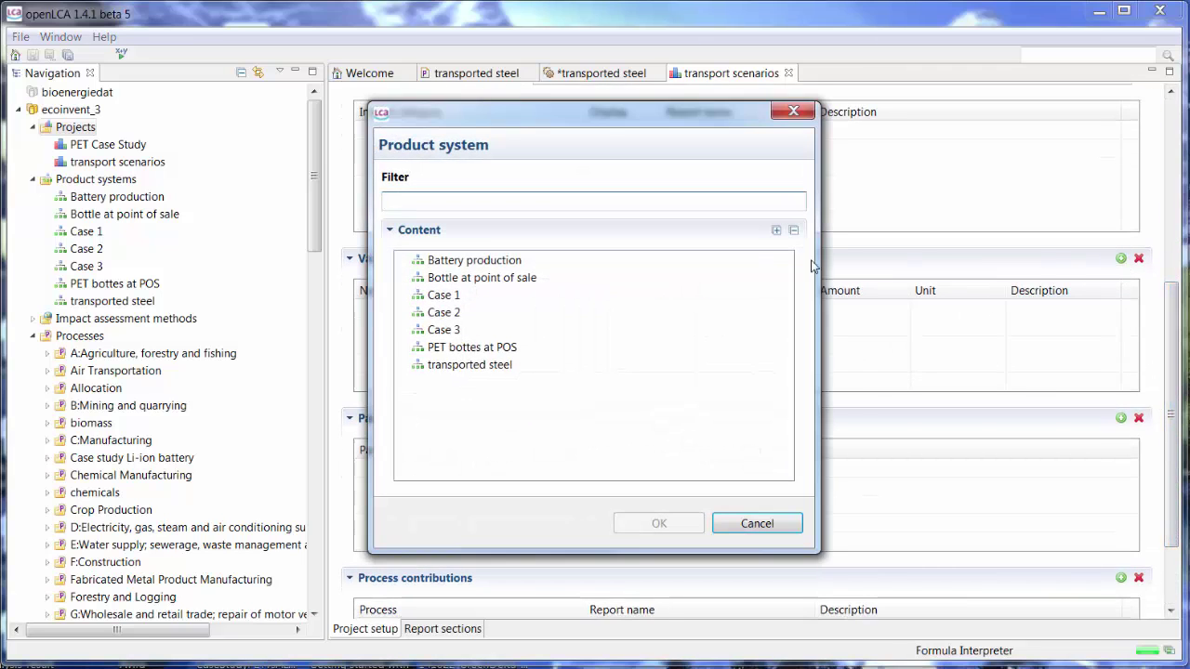
click(484, 365)
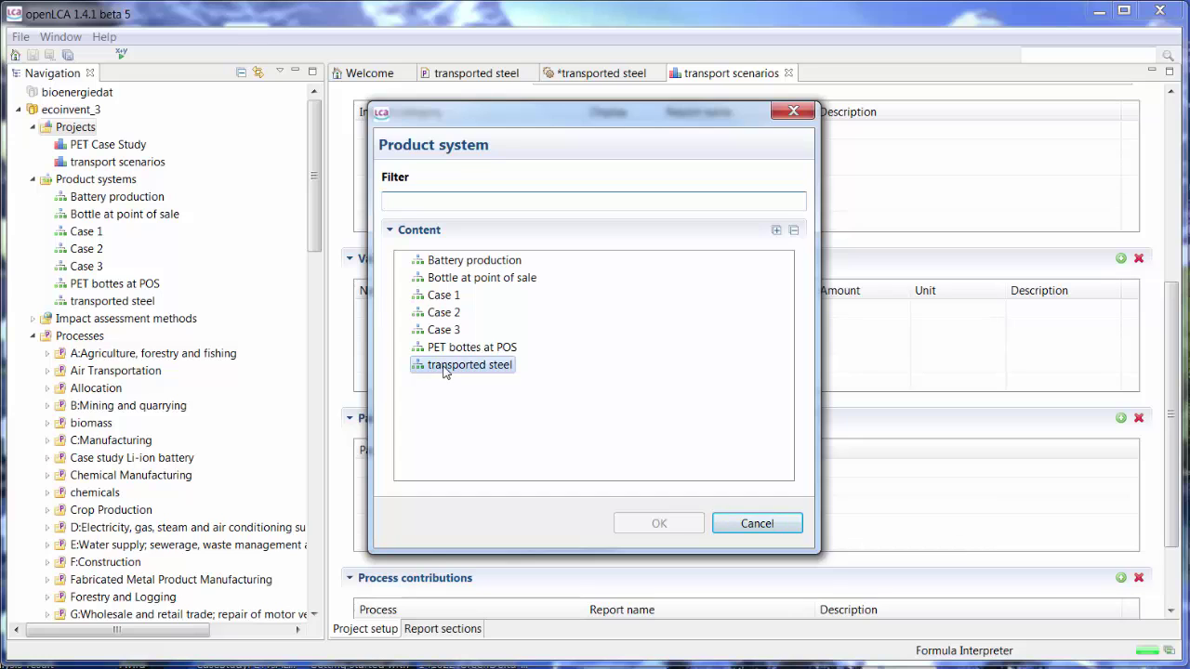
click(662, 524)
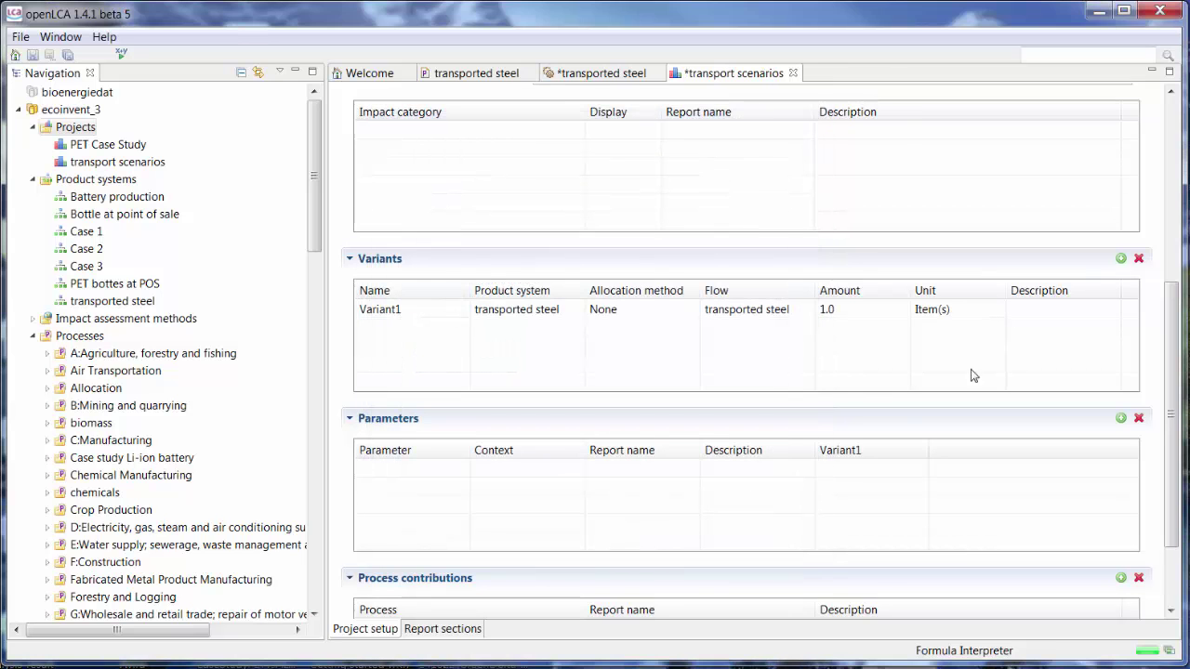
click(1121, 259)
click(470, 365)
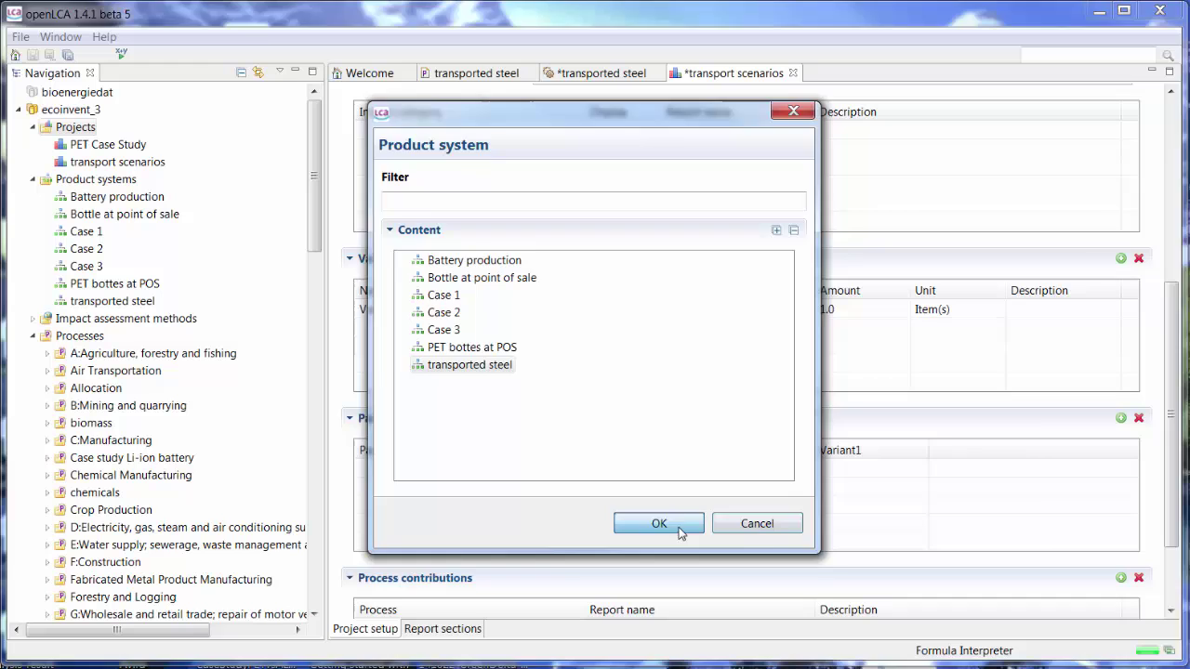
click(662, 523)
click(1121, 258)
click(482, 366)
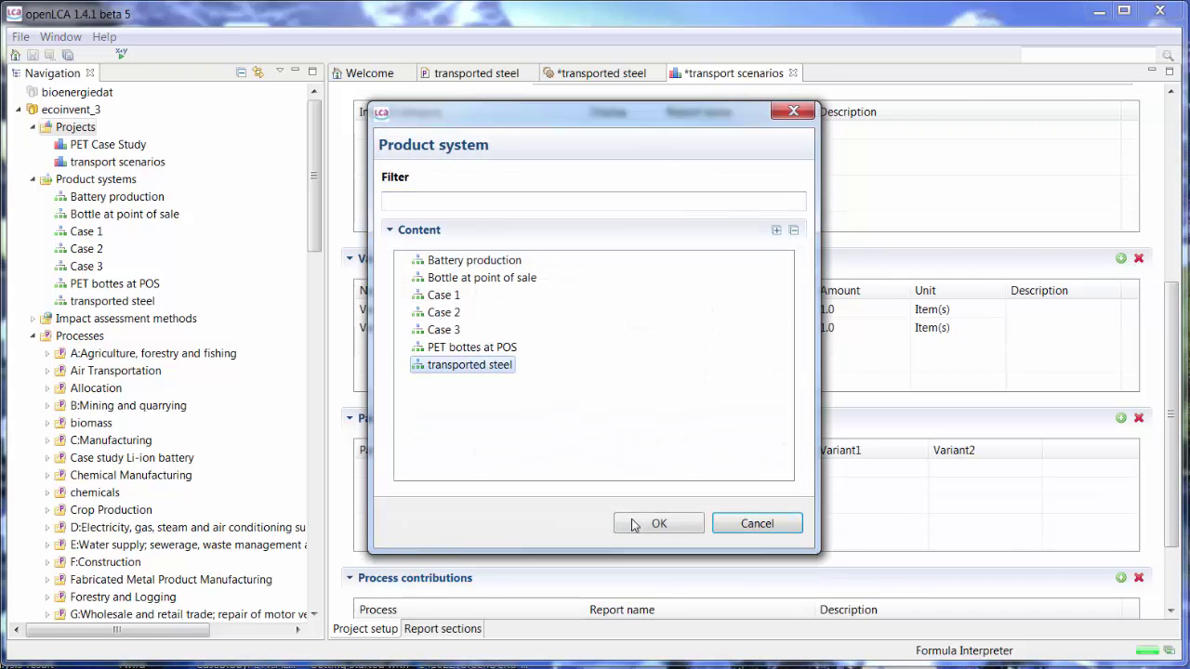
click(652, 526)
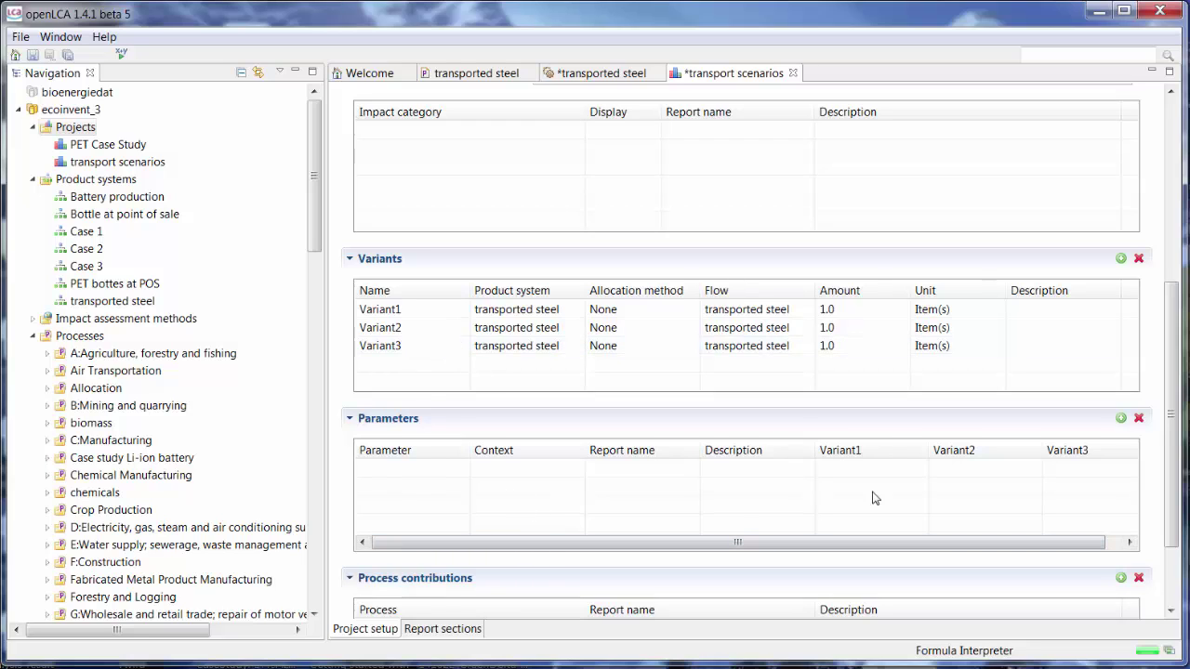
Step: Add transported steel's train, truck and weight parameters to the project's parameter table
scroll(1172, 474, down, 1)
scroll(1171, 474, down, 1)
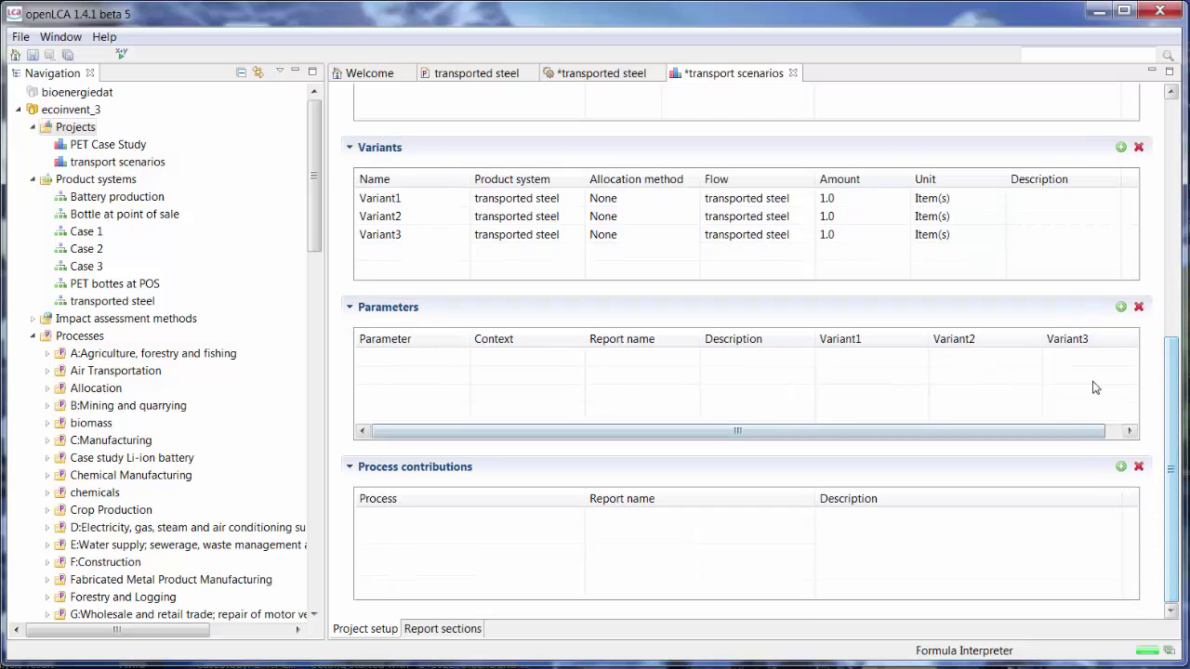
click(1121, 306)
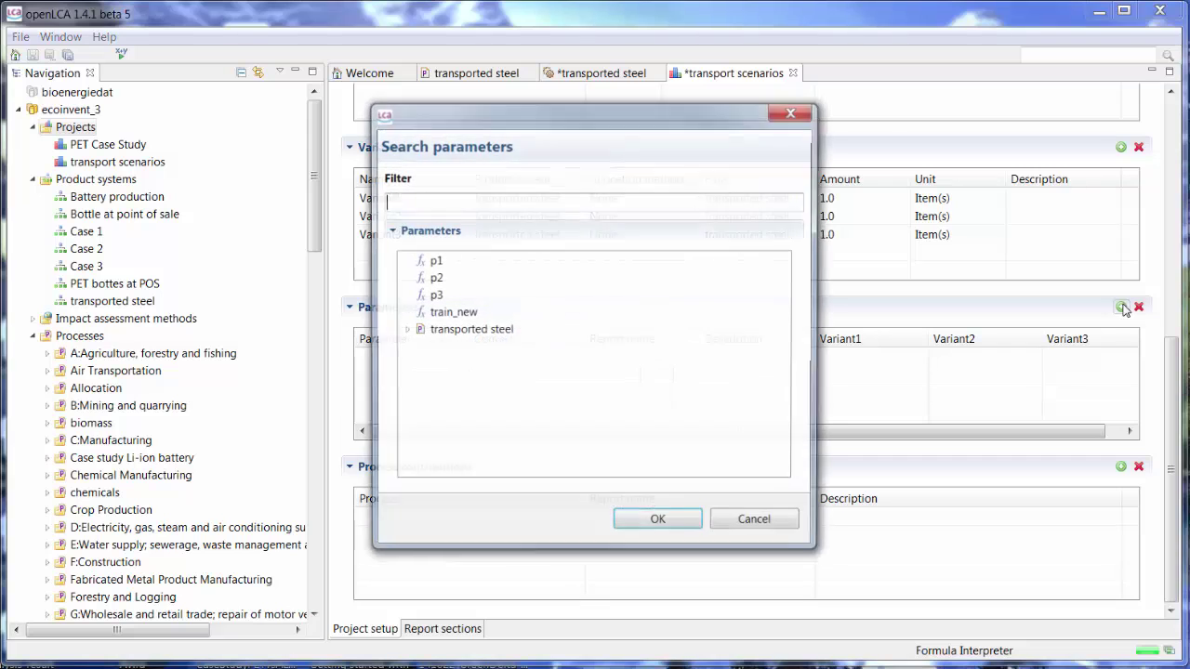
click(406, 330)
click(456, 347)
click(654, 524)
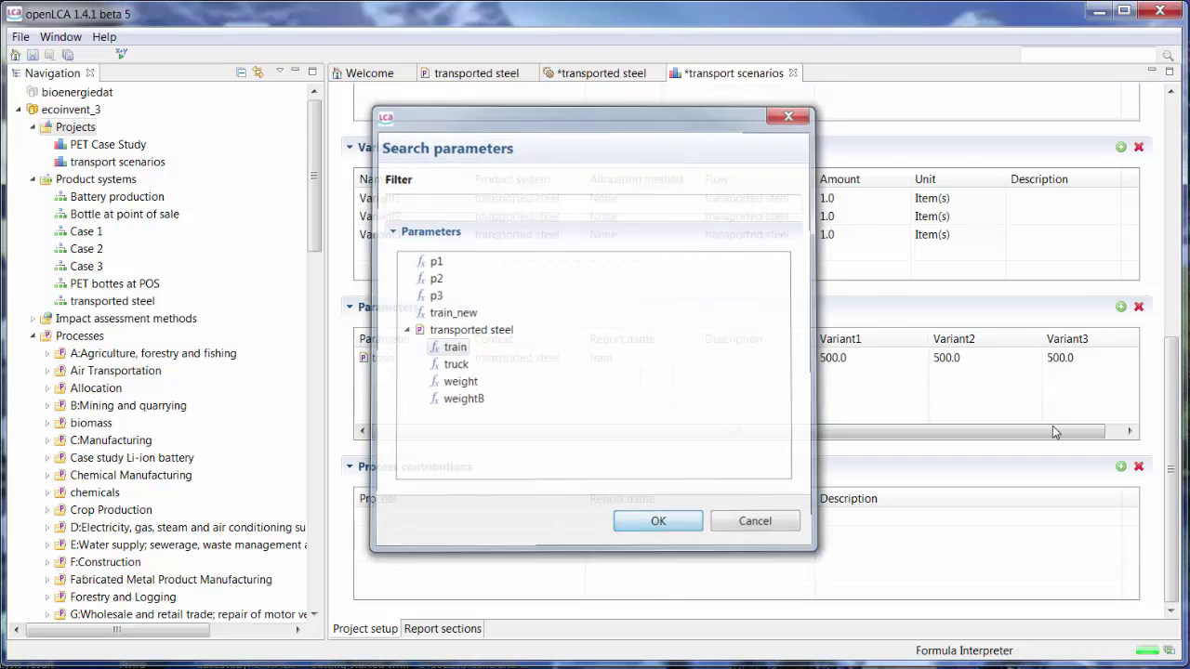
click(1122, 306)
click(406, 330)
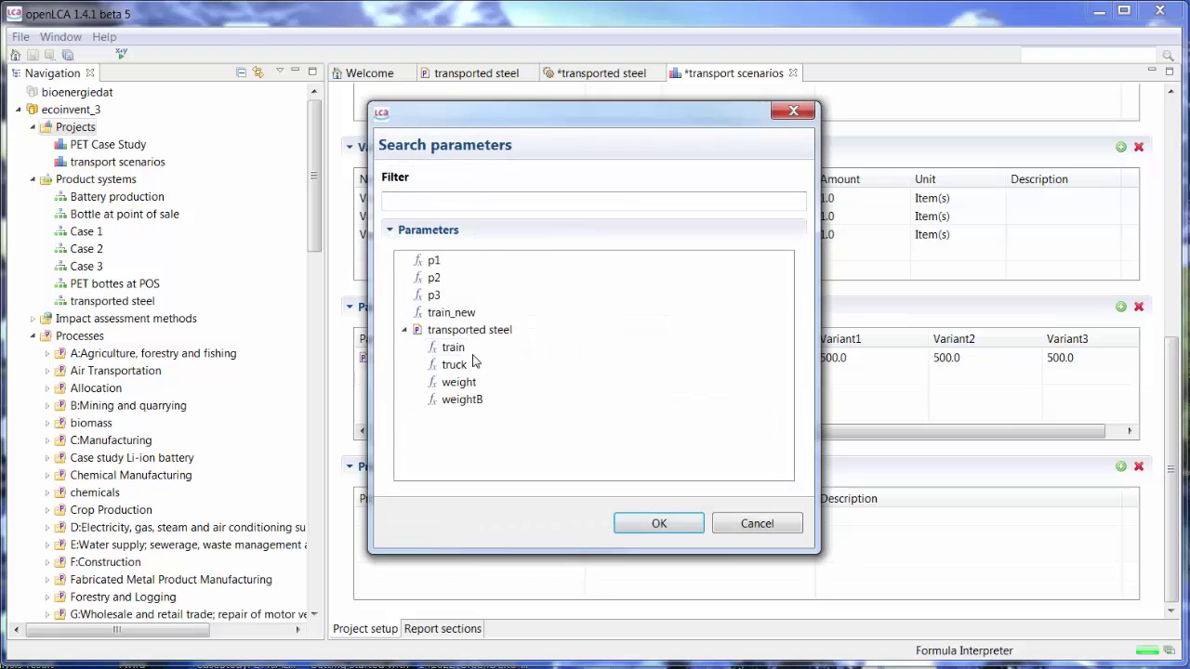
click(470, 364)
click(651, 525)
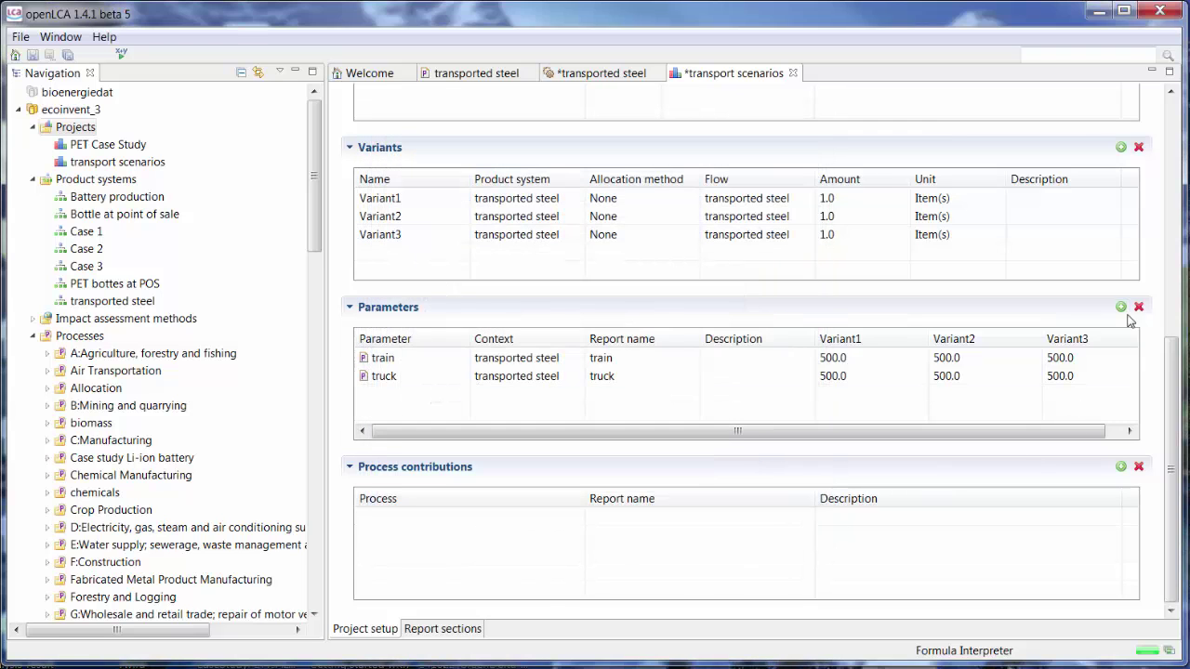
click(1122, 306)
click(407, 330)
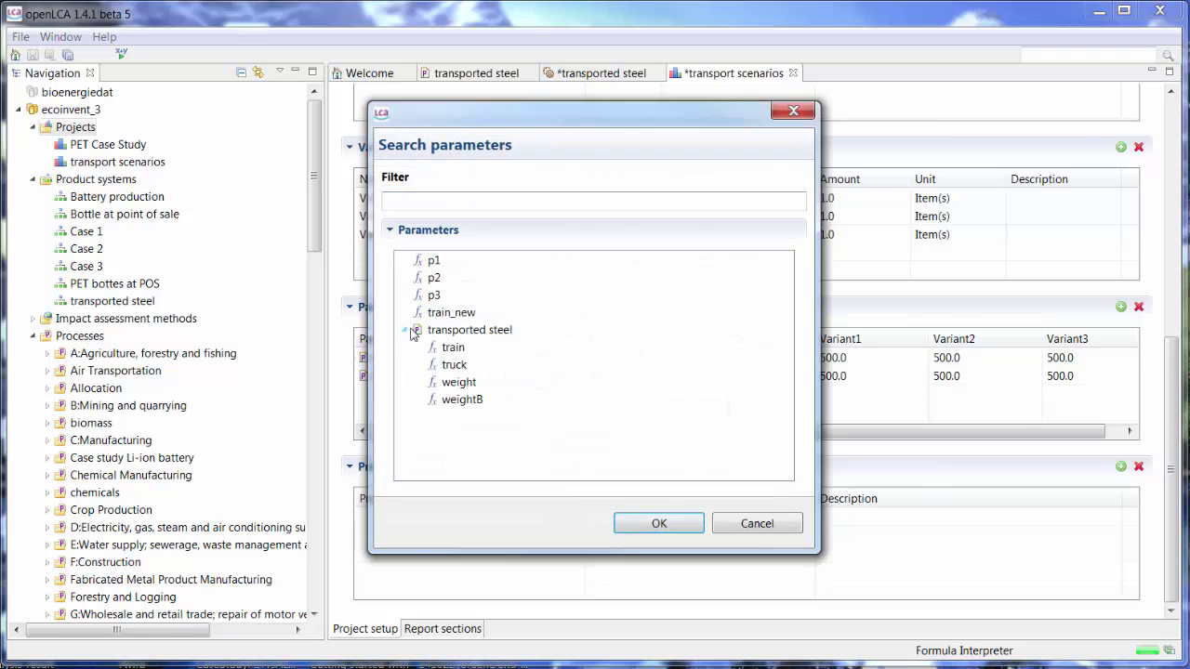
click(462, 383)
click(685, 528)
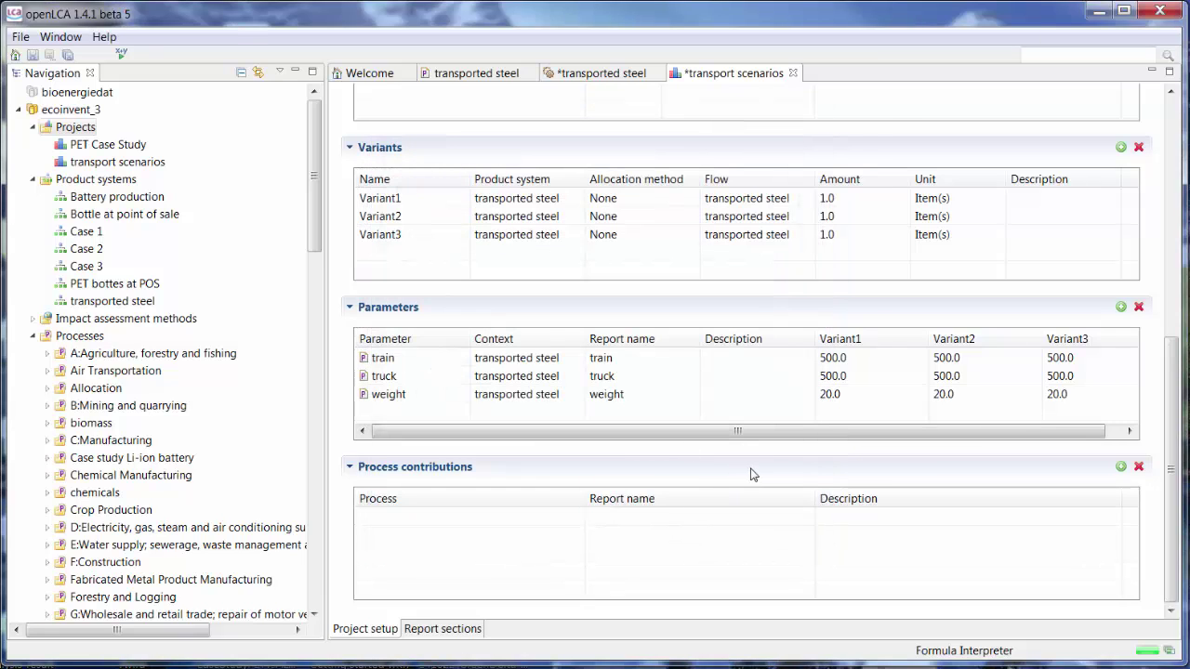
Step: Set Variant1 to train 1000 and truck 0, keeping Variant2's train at 500
click(859, 362)
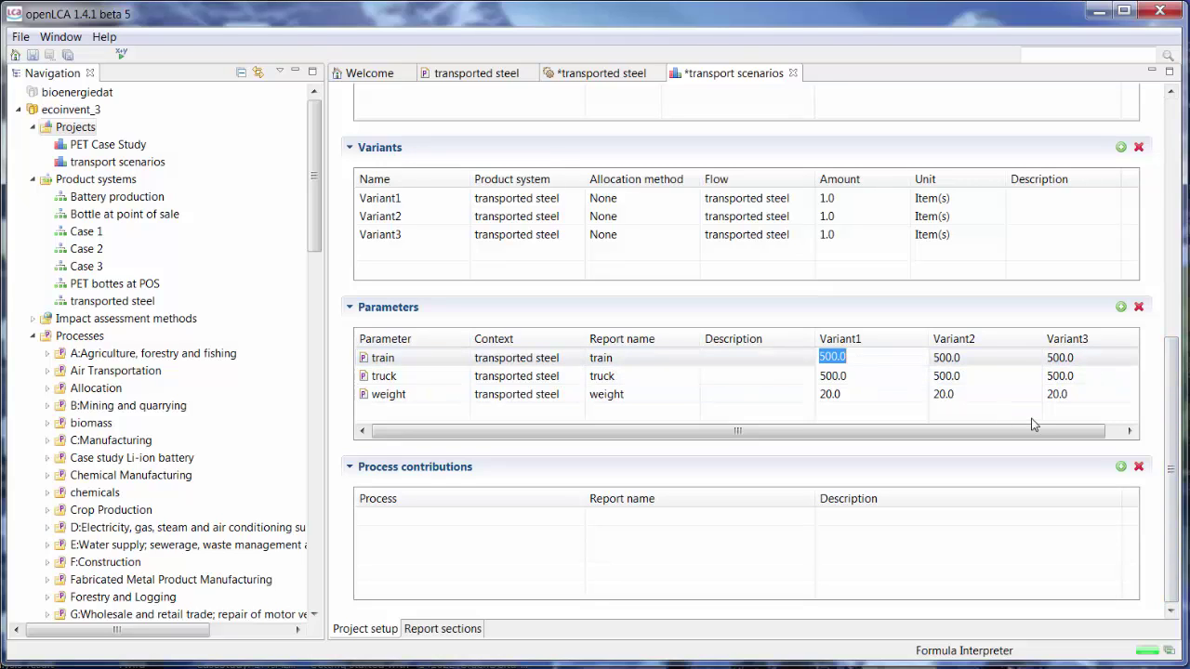
text(1)
click(874, 377)
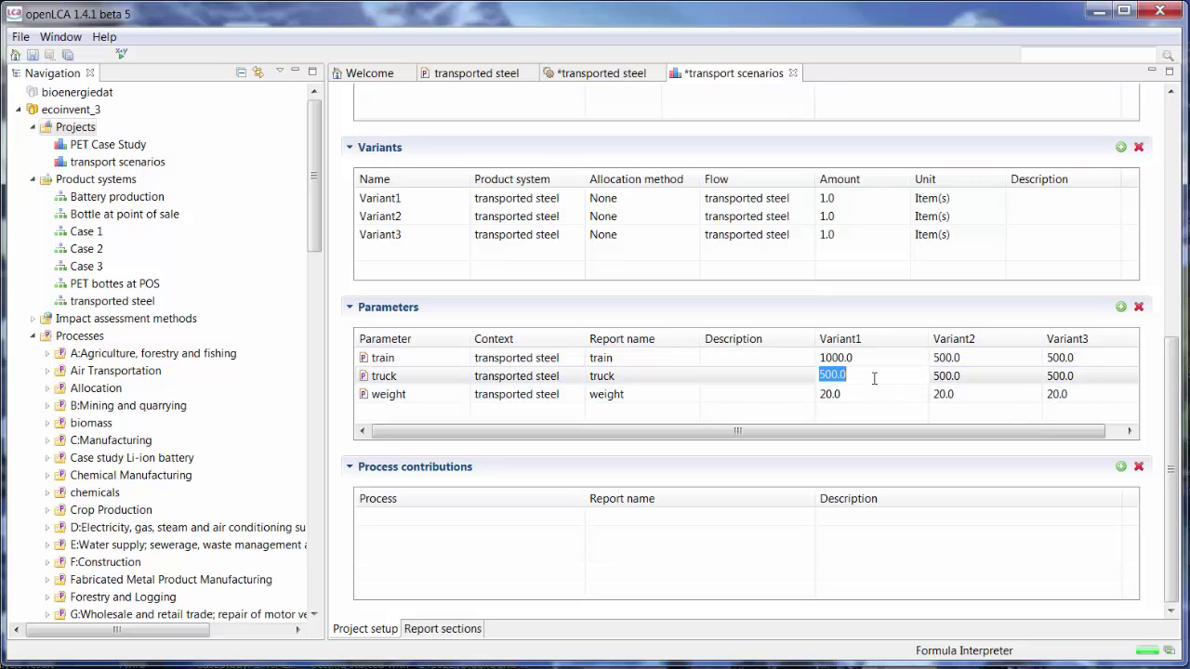
text(0)
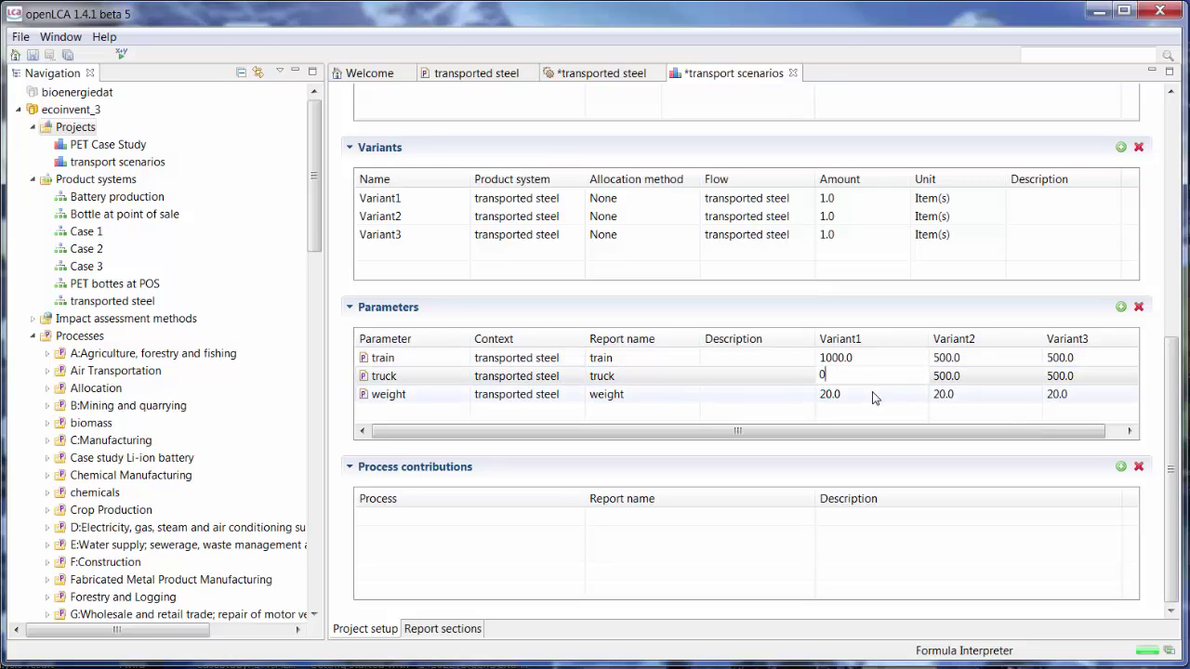
key(Return)
click(946, 357)
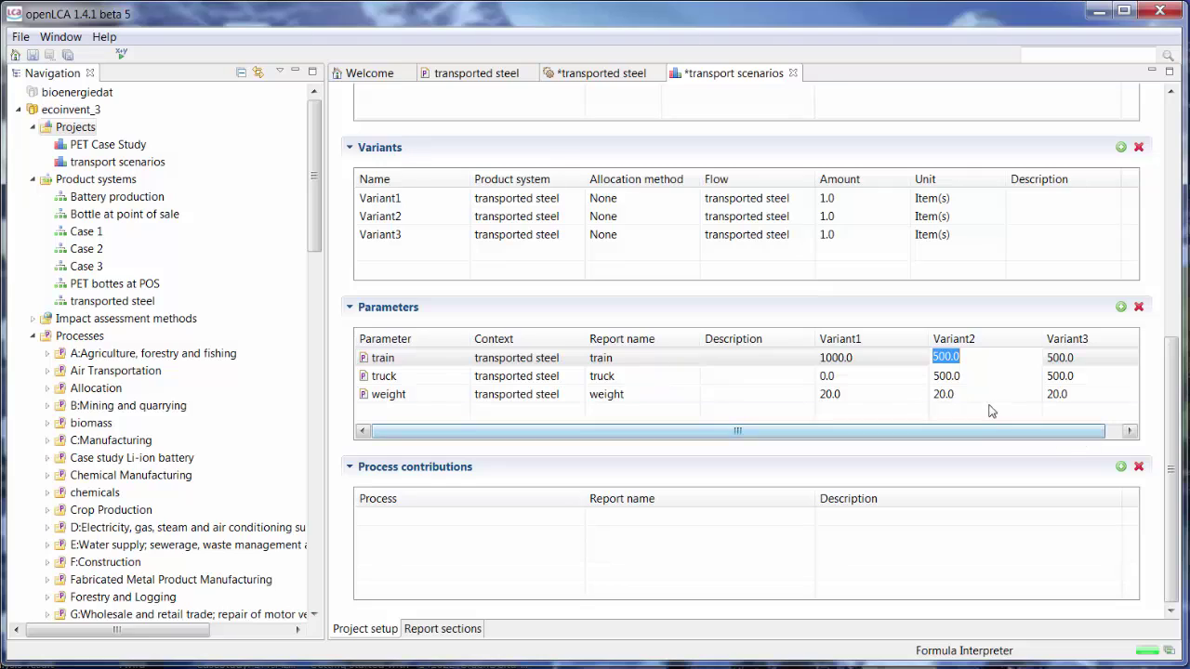
text(5)
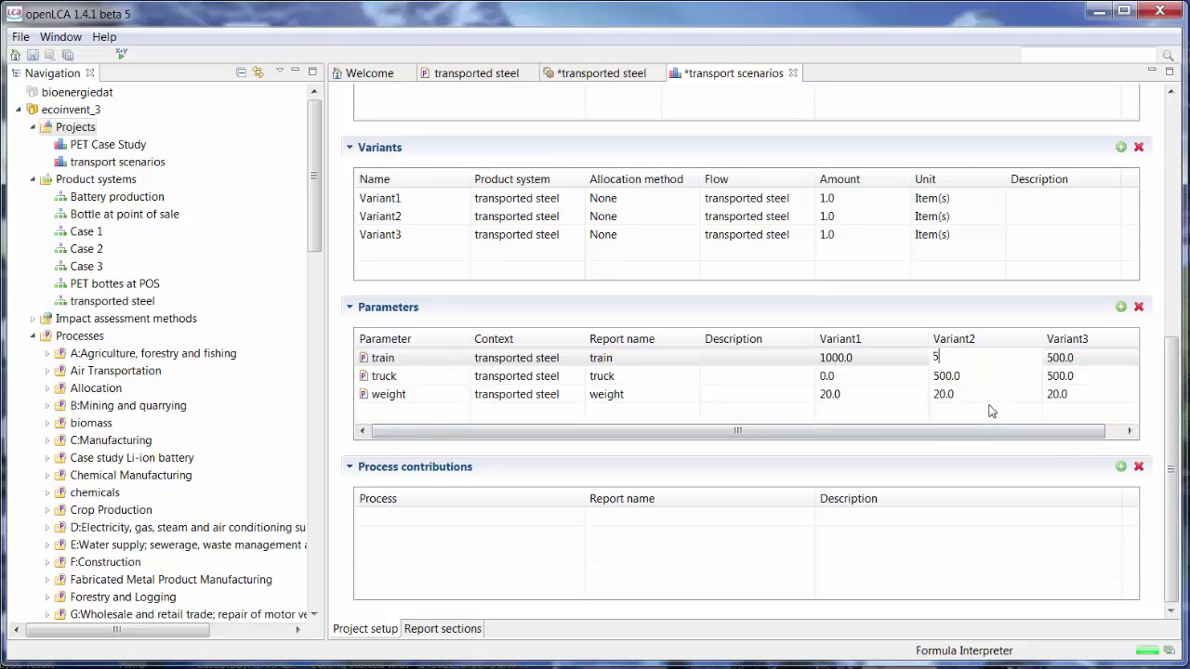
key(Return)
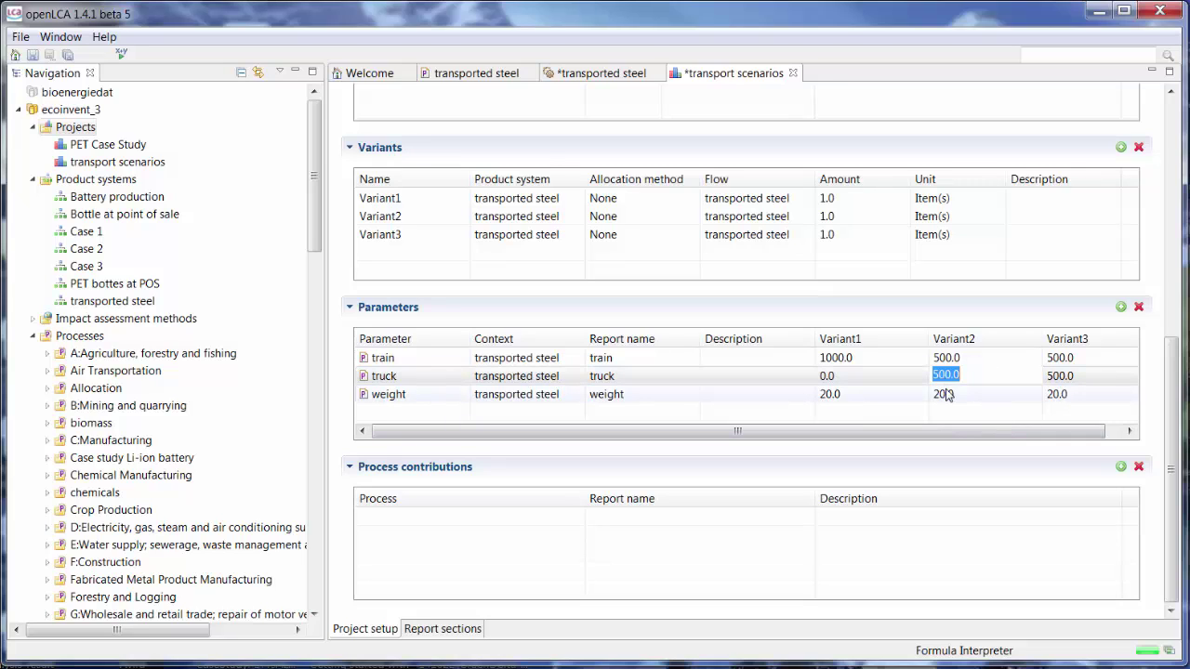
Step: Set Variant3 to train 0 and truck 1000
click(1103, 361)
drag(1057, 430, 1079, 423)
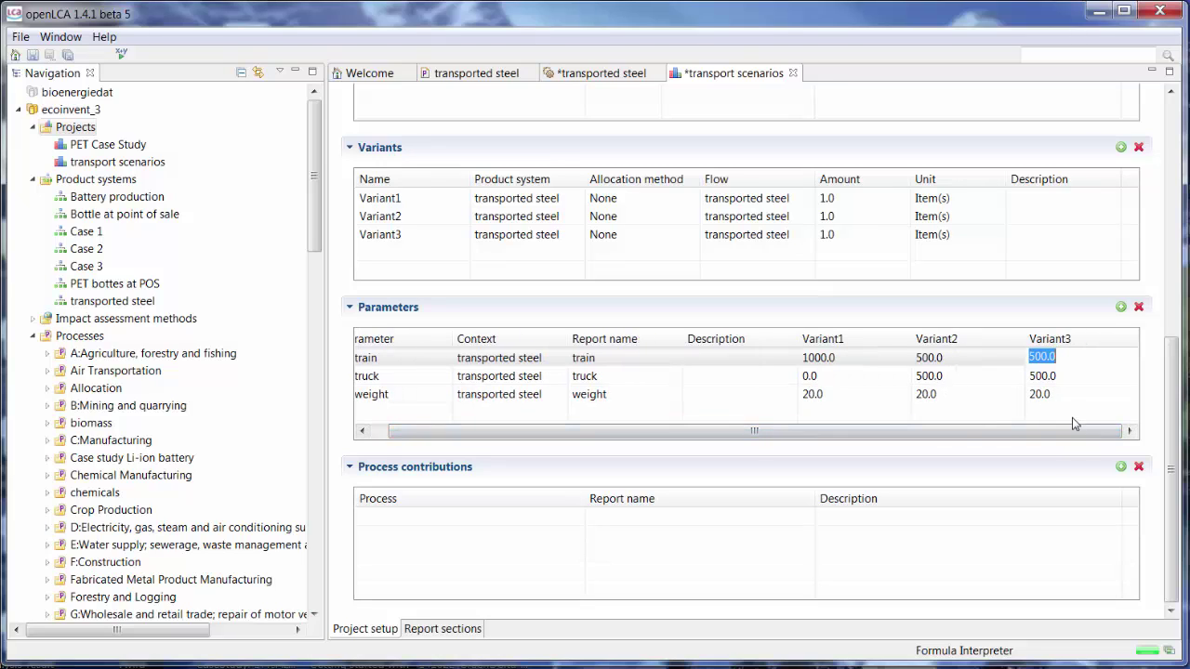
text(0)
click(1072, 374)
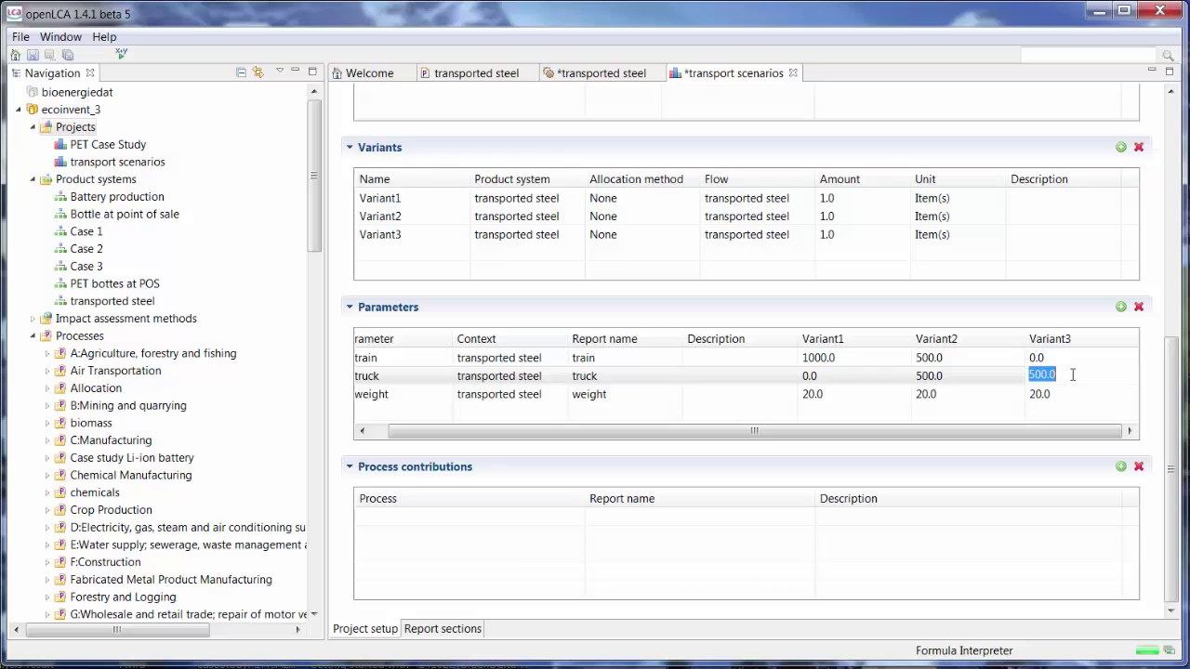
text(10)
Step: Add Variant4 using the transported steel product system
click(1120, 147)
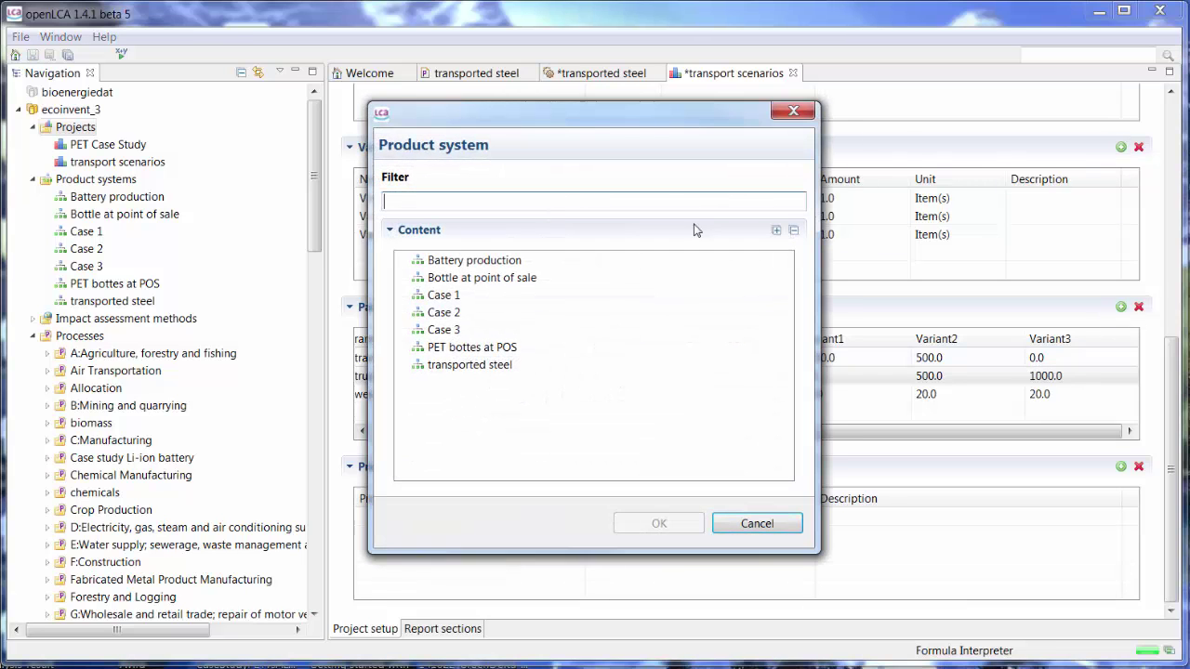
click(469, 364)
click(659, 523)
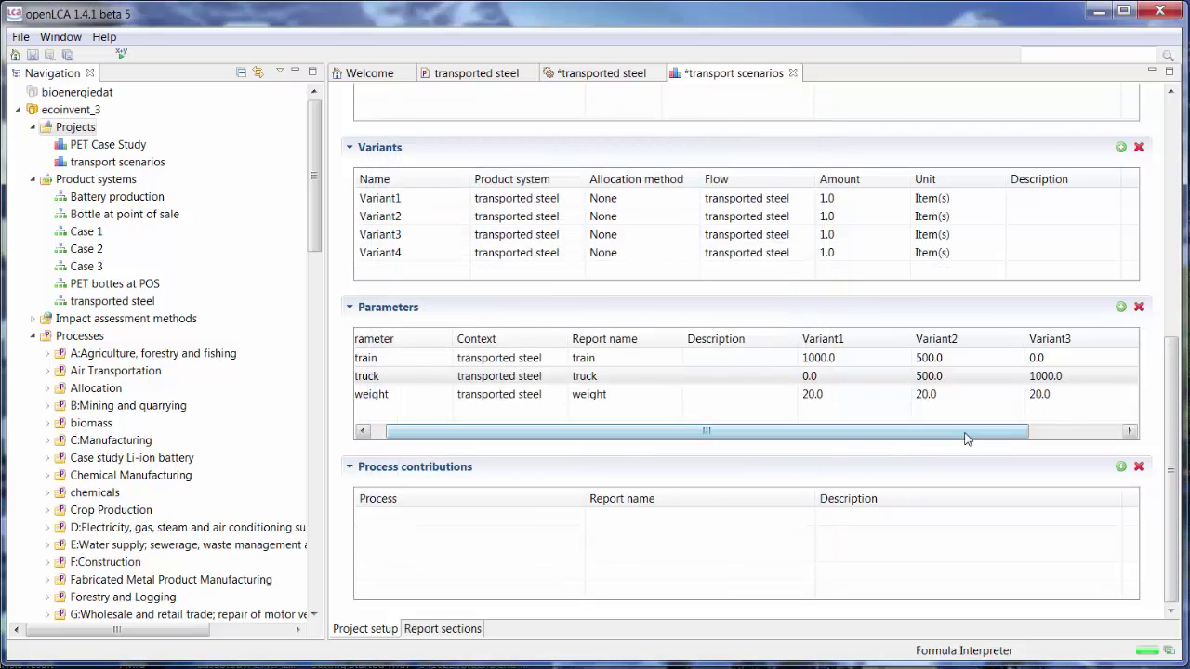
Step: Give Variant4 train 10000, truck 0 and weight 20
drag(967, 439, 1092, 435)
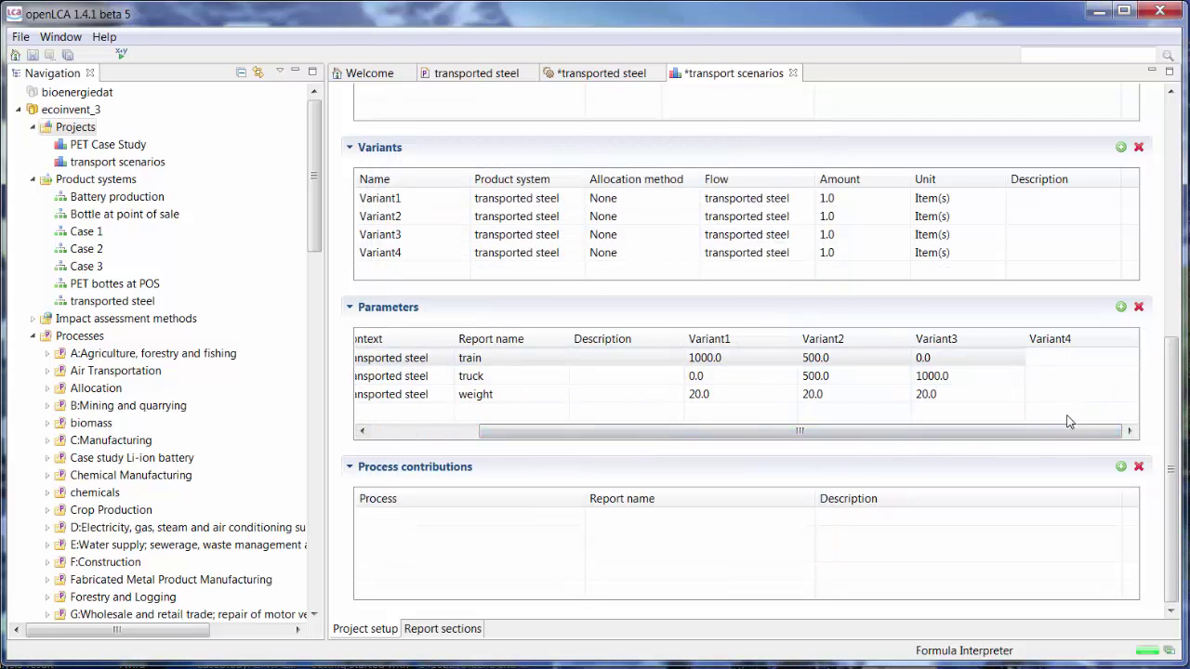
text(10000)
click(1038, 376)
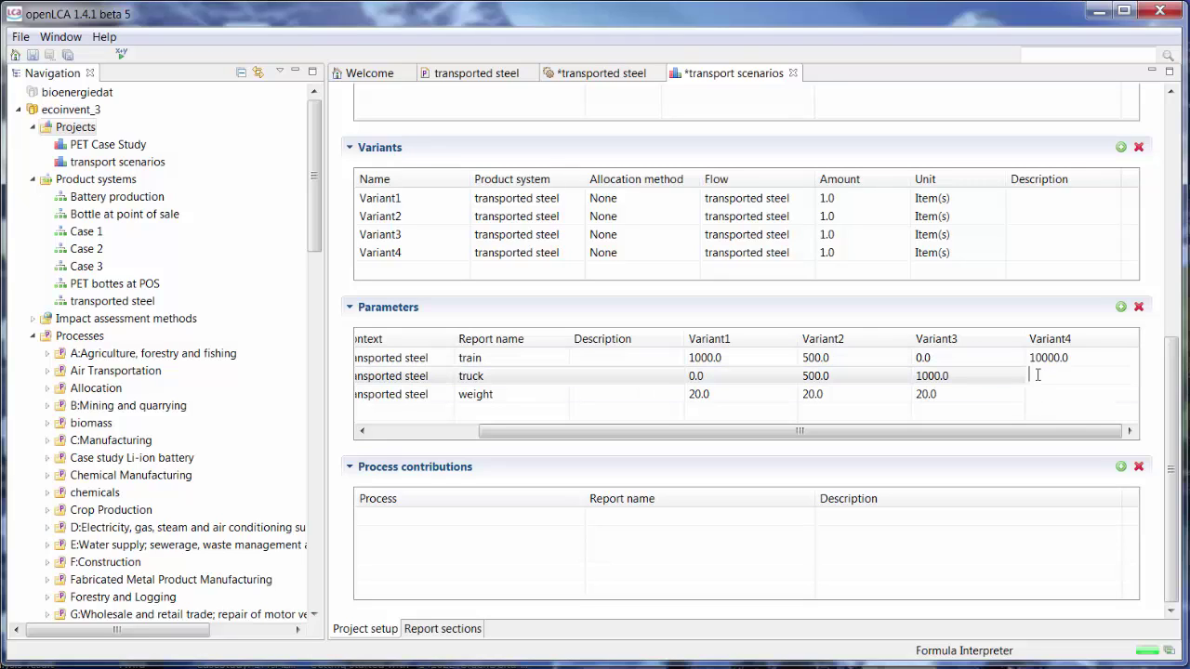
click(1045, 395)
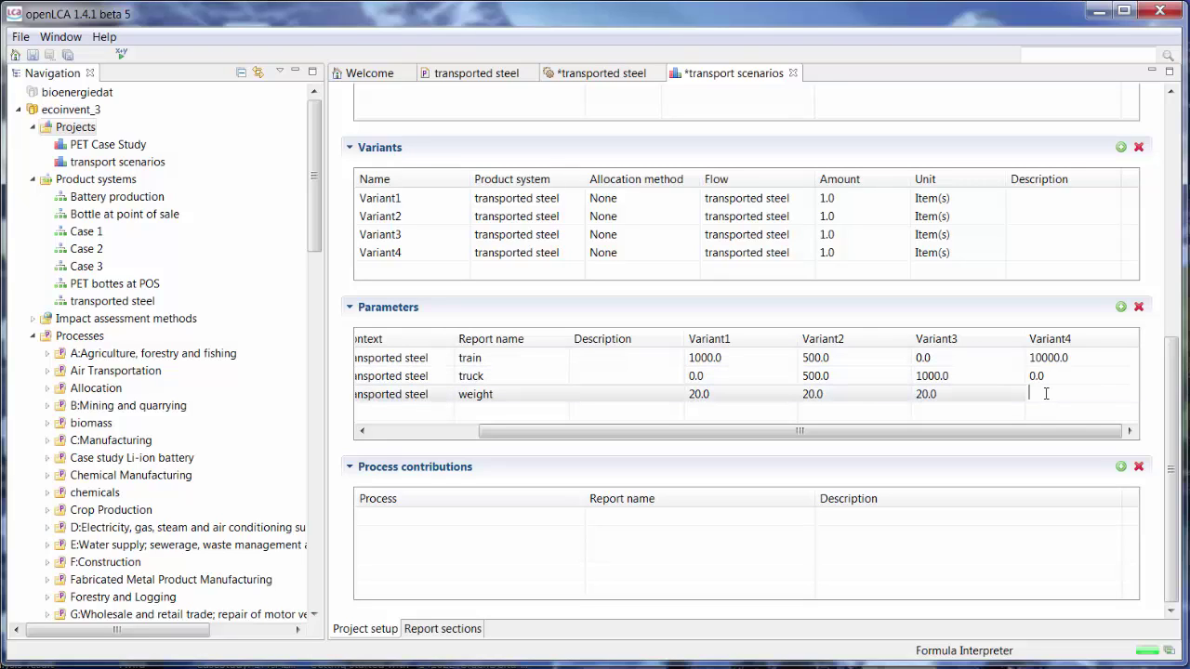
text(20)
drag(943, 431, 695, 433)
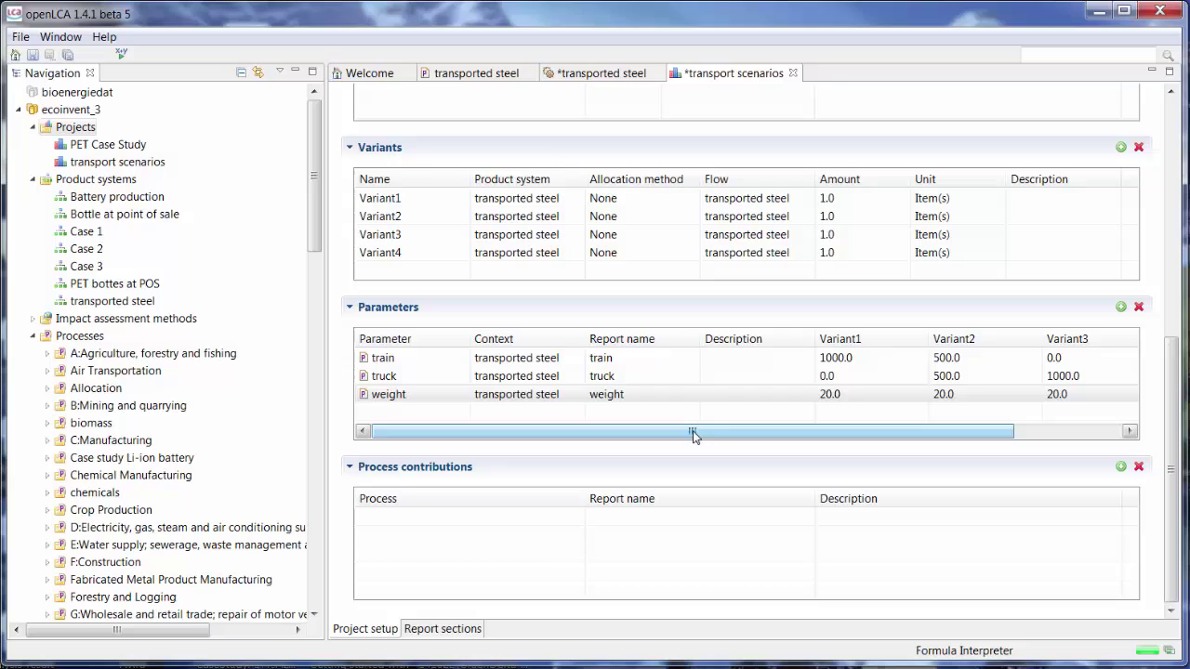
drag(1175, 437, 1174, 219)
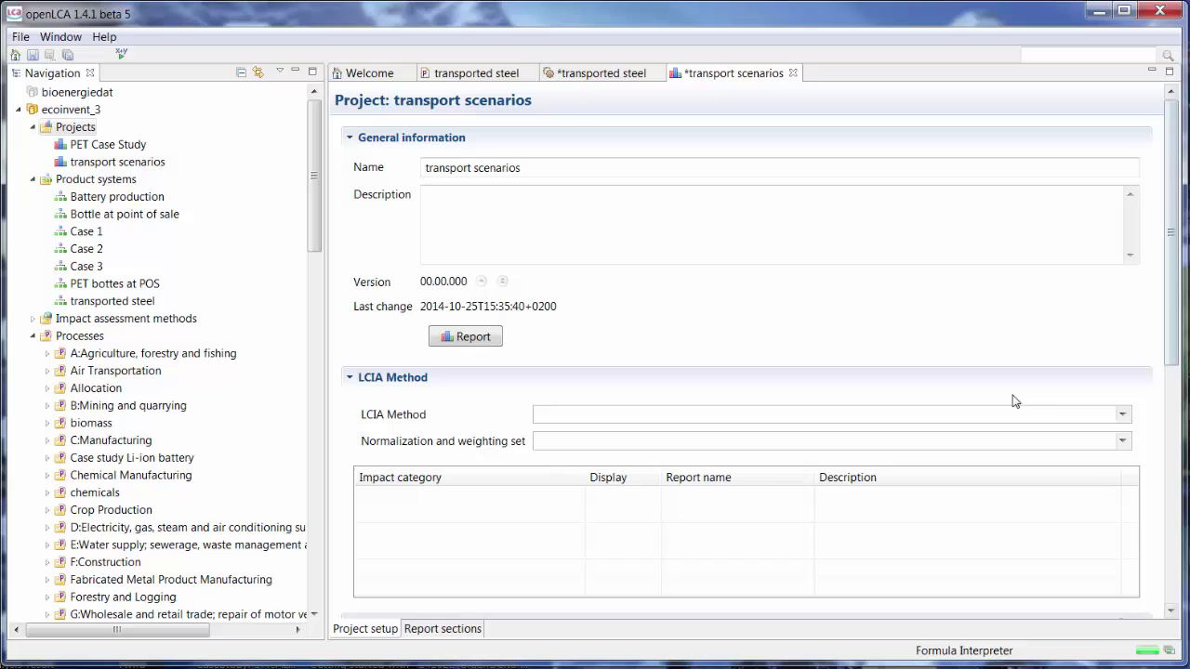
Step: Select CML, 2001 (baseline) as the LCIA method and widen the project editor
click(1127, 414)
click(631, 454)
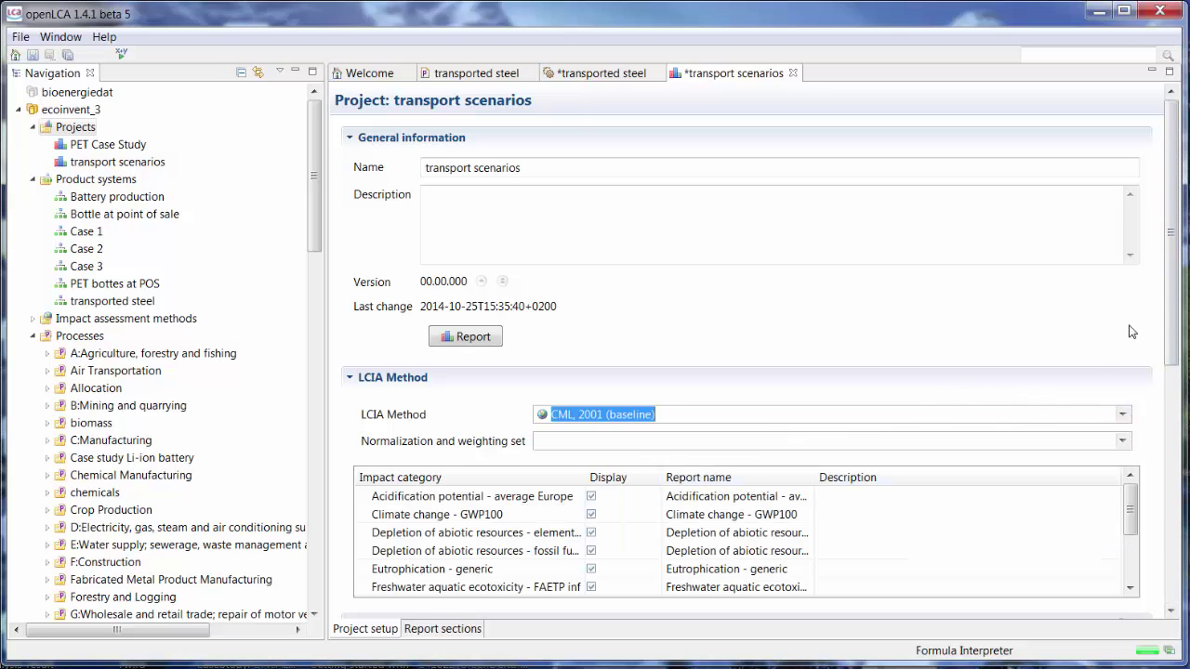
drag(1172, 274, 1168, 239)
drag(327, 407, 255, 404)
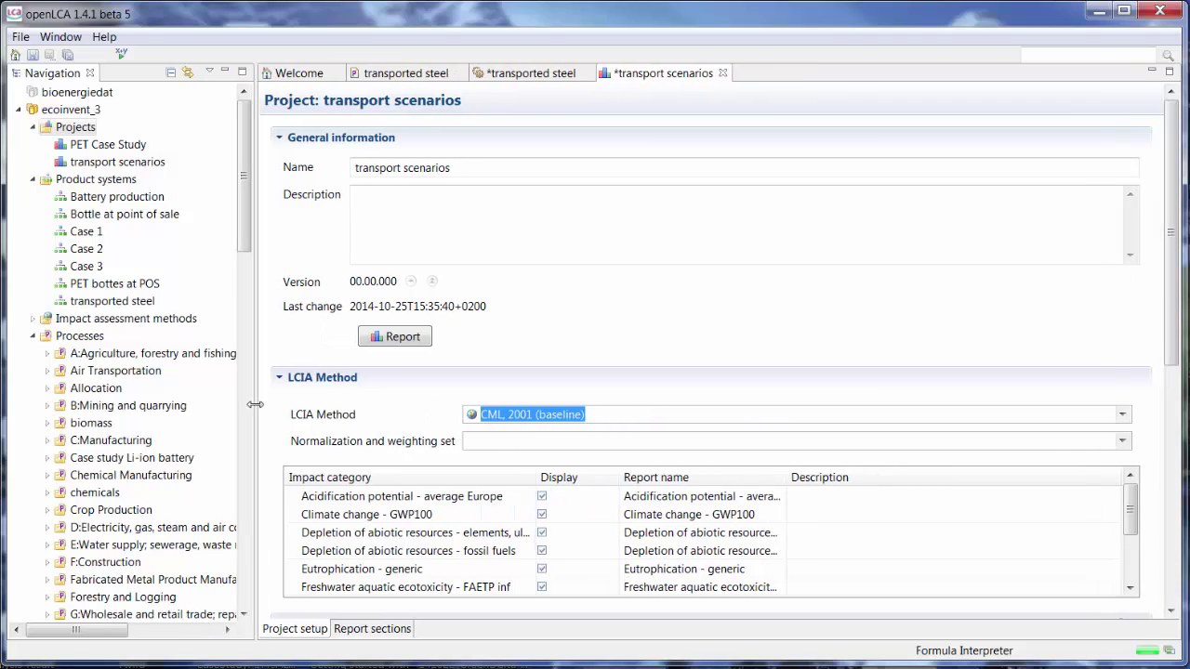
click(21, 37)
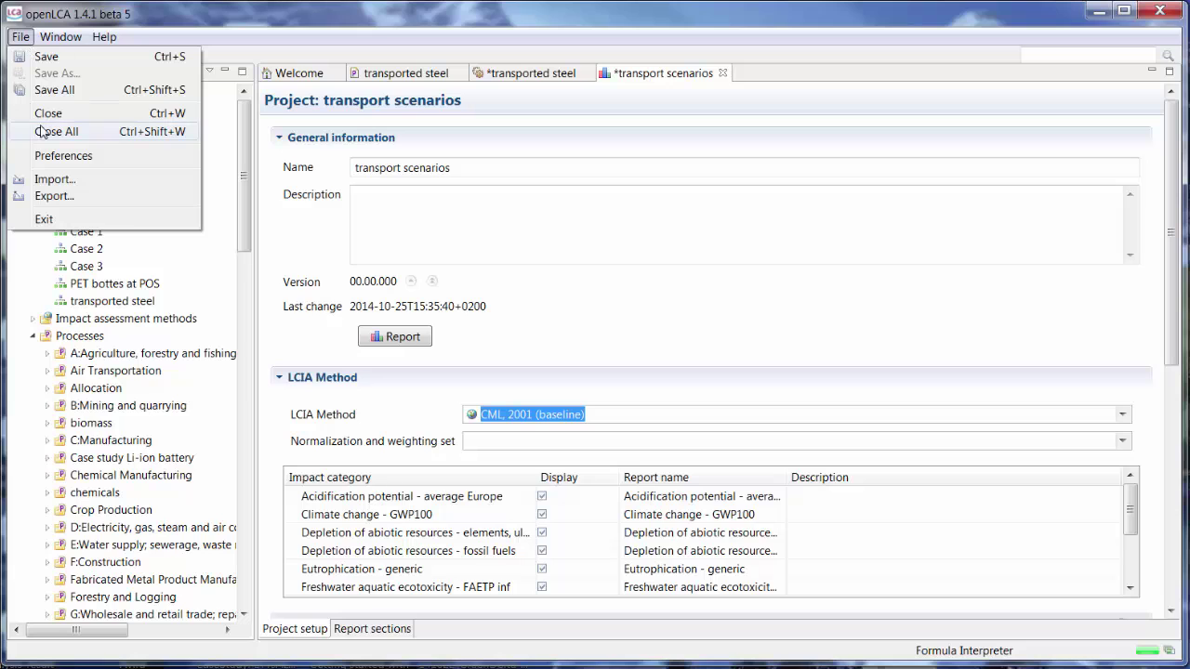
Step: In global parameters, rename p1 to weight_AB with amount 18, fixing the invalid name
click(77, 165)
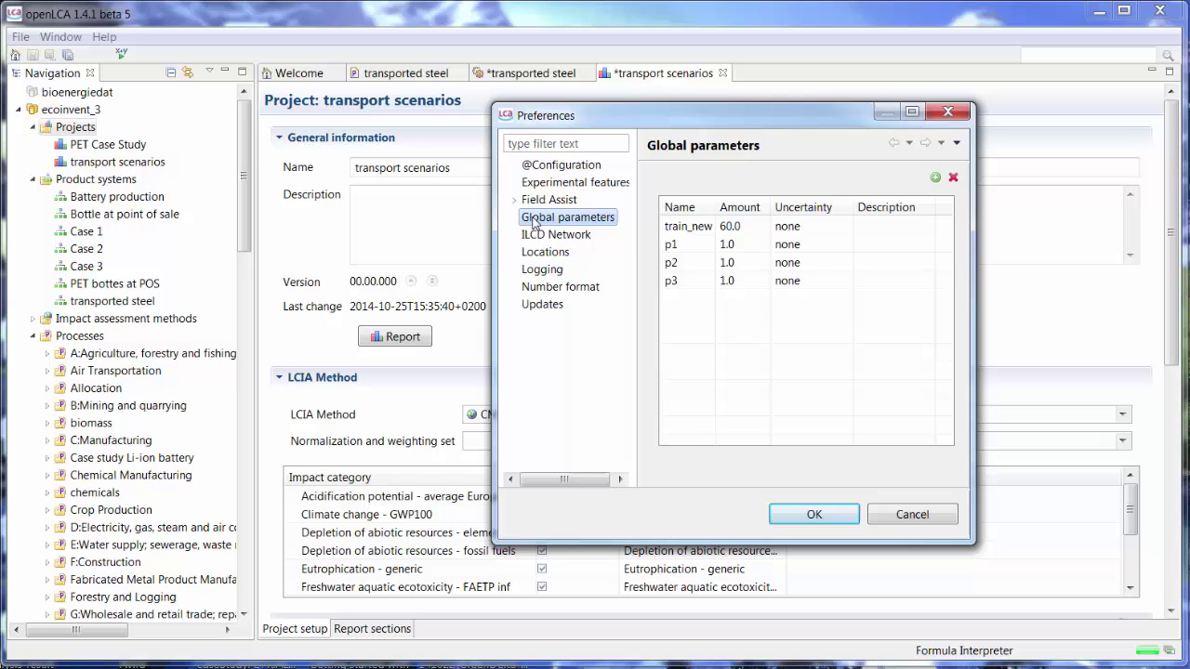
drag(724, 207, 738, 206)
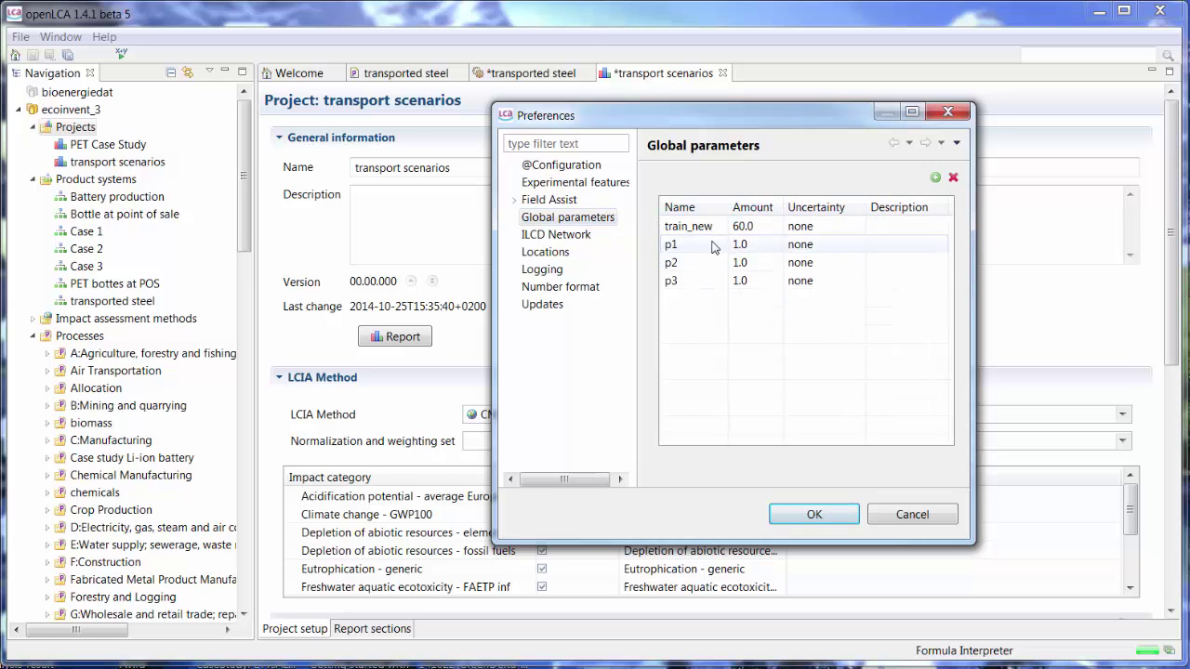
click(713, 246)
text(weight)
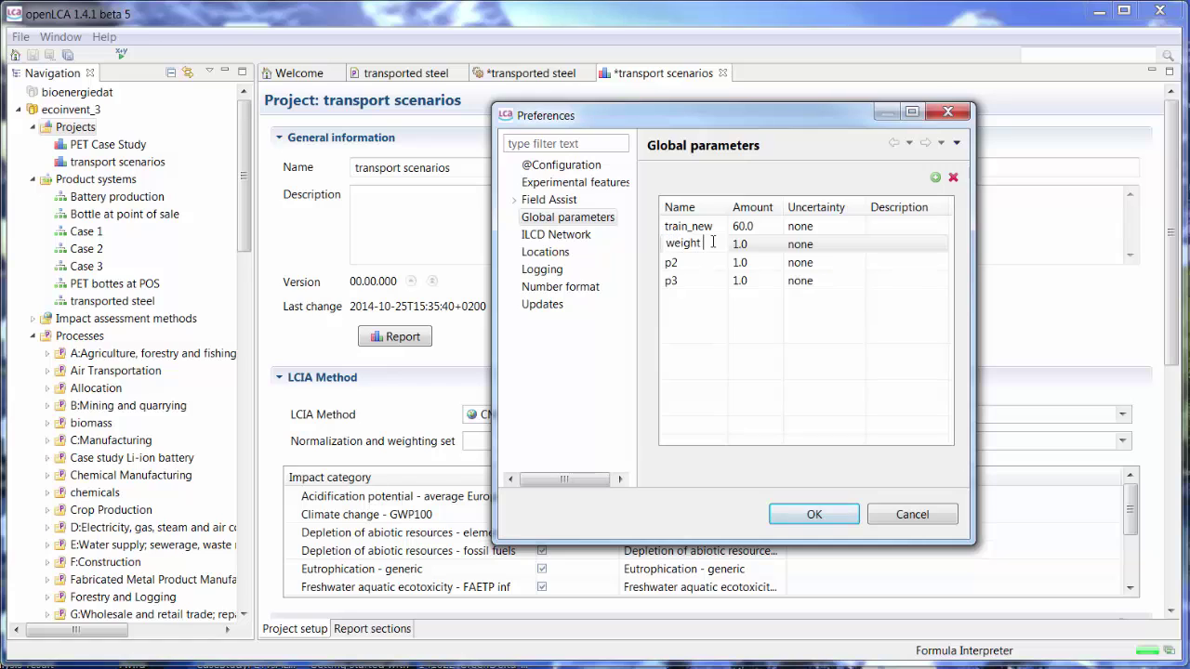
text( AB)
key(Return)
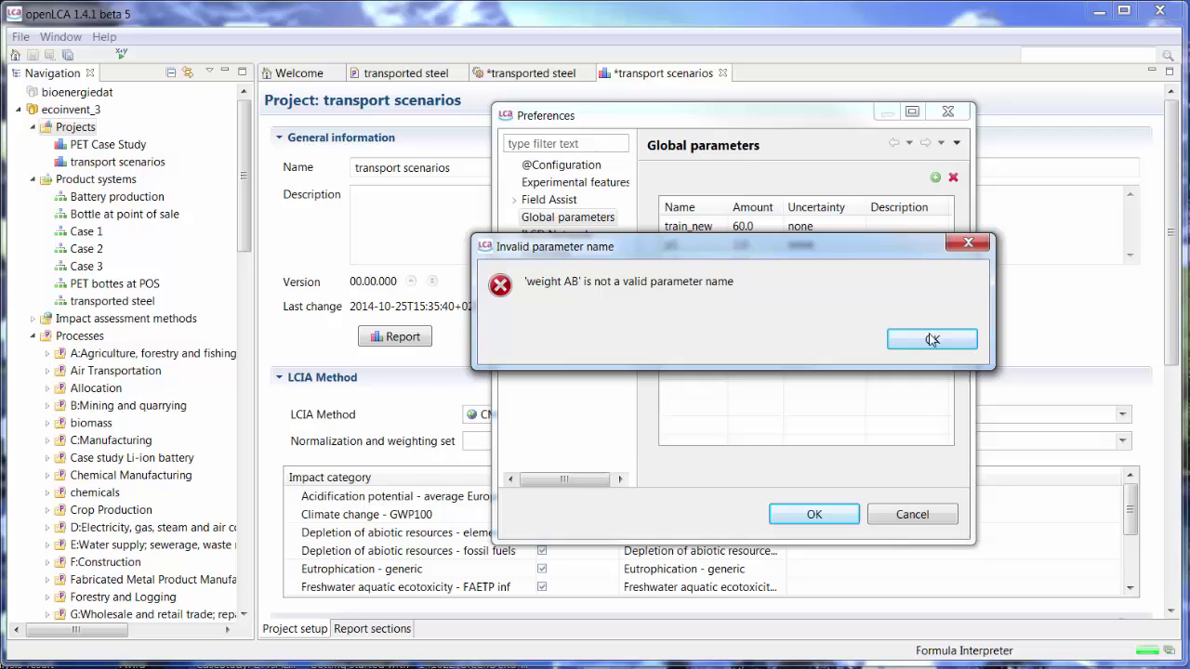
click(930, 339)
click(687, 246)
text(weight_AB)
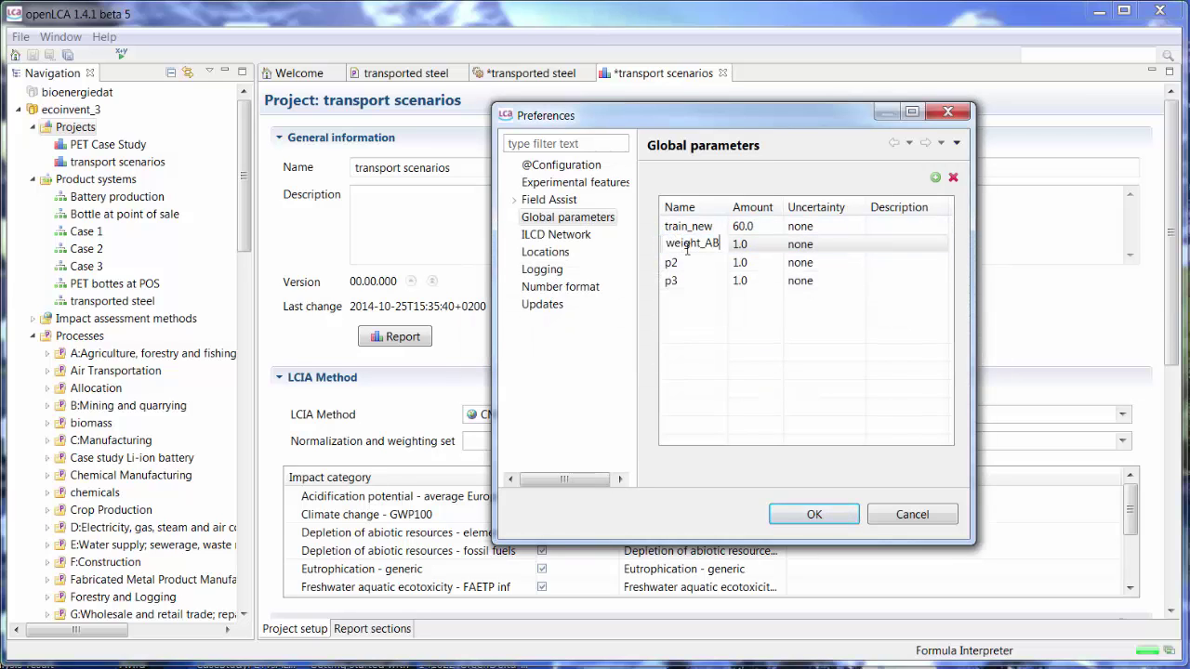
key(Return)
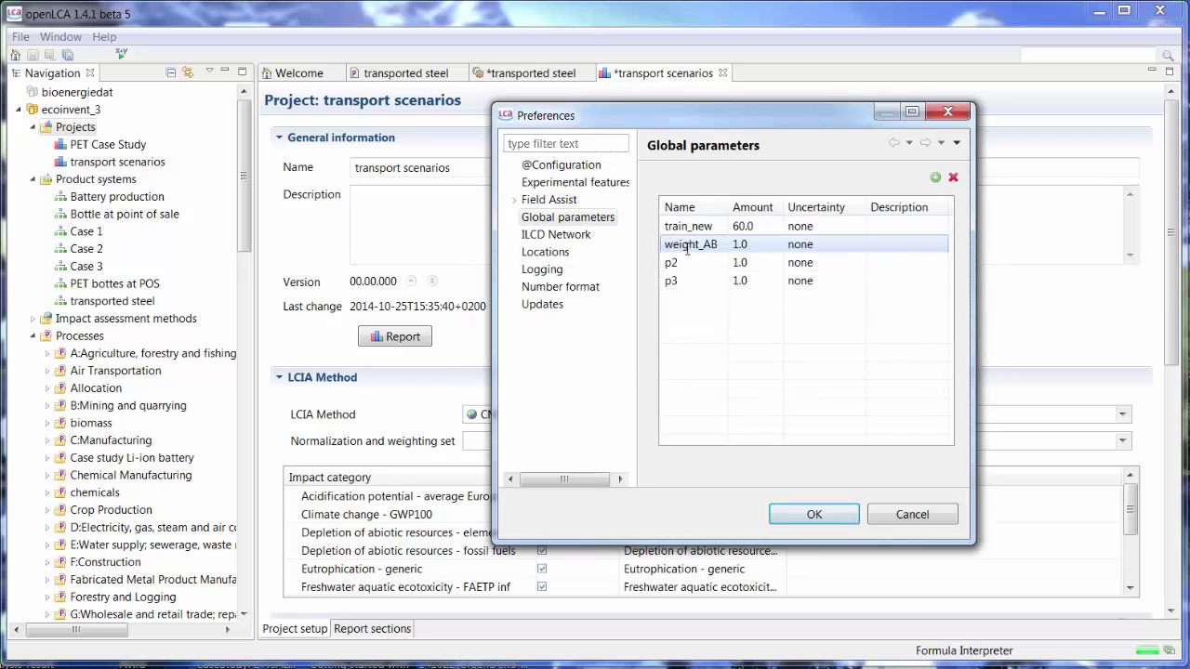
click(739, 245)
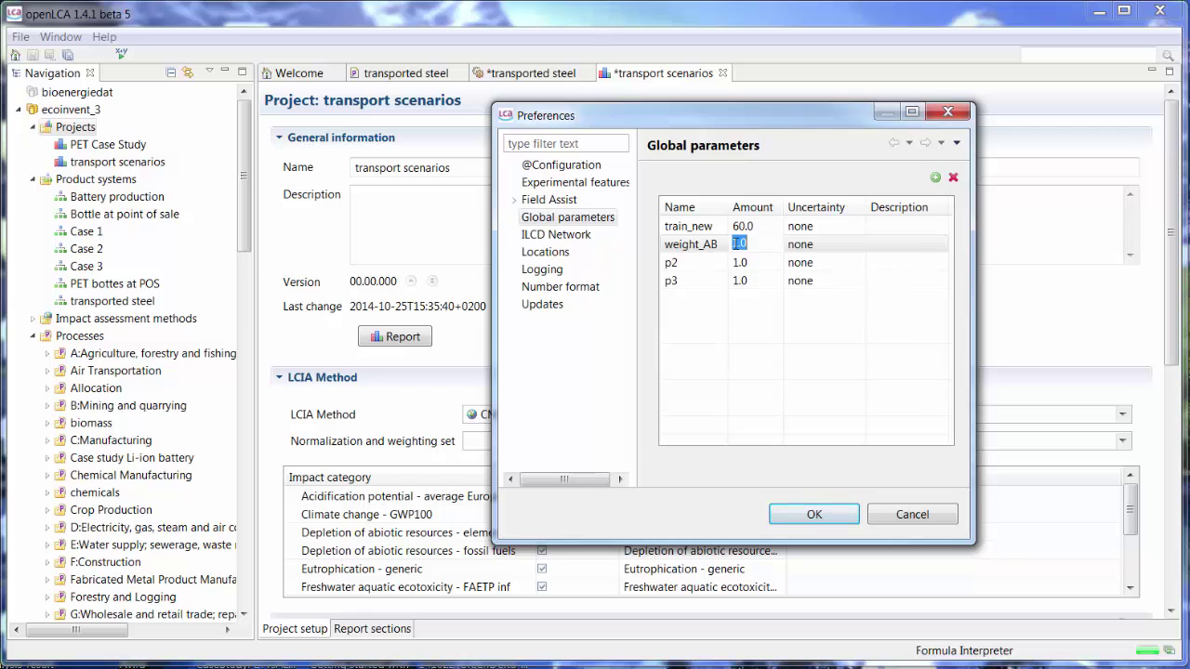
text(18)
Step: Rename p2 to weight_AC with amount 20 and close the preferences
click(678, 262)
text(weight)
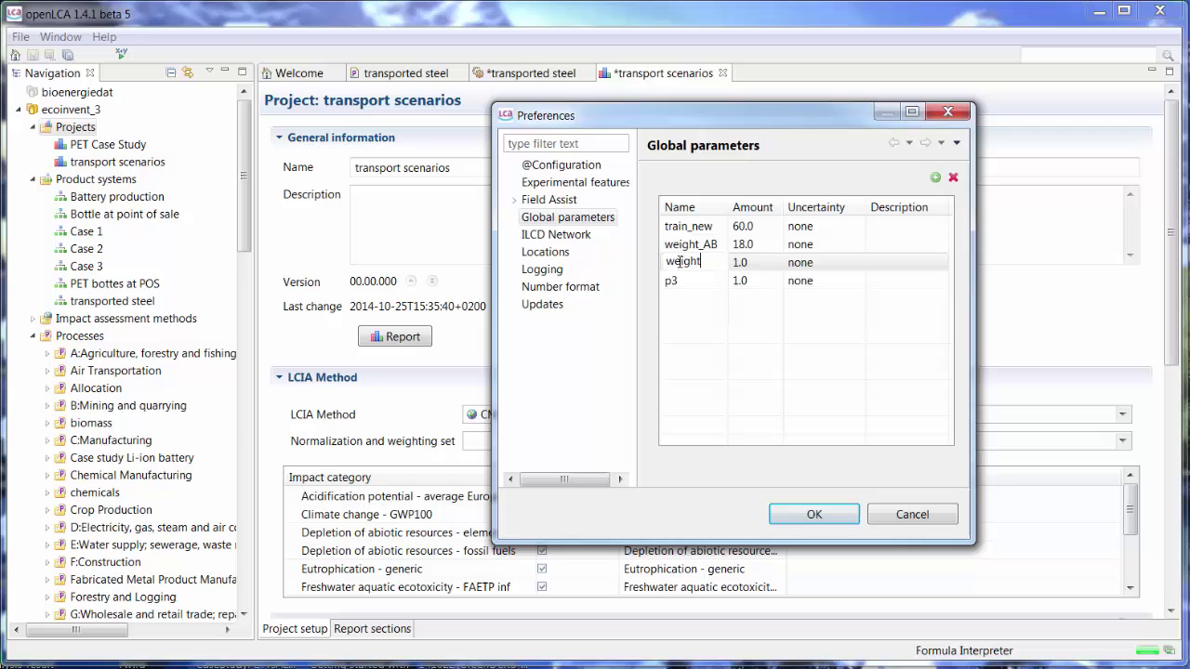
text(_AC)
key(Return)
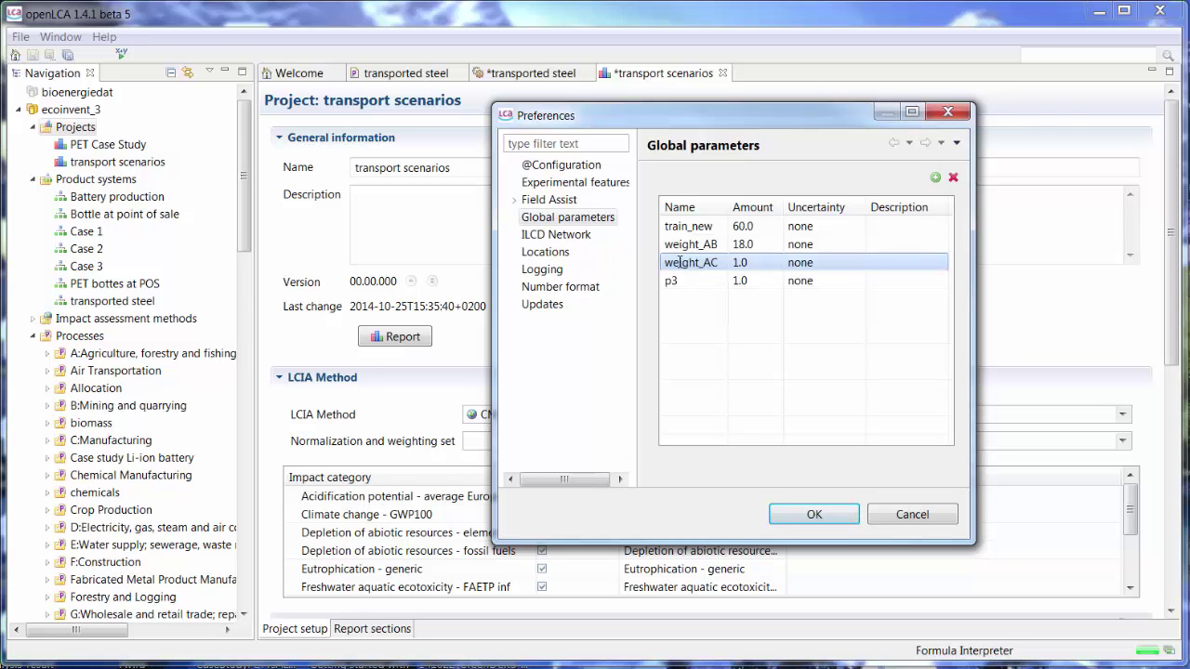
click(748, 263)
text(20)
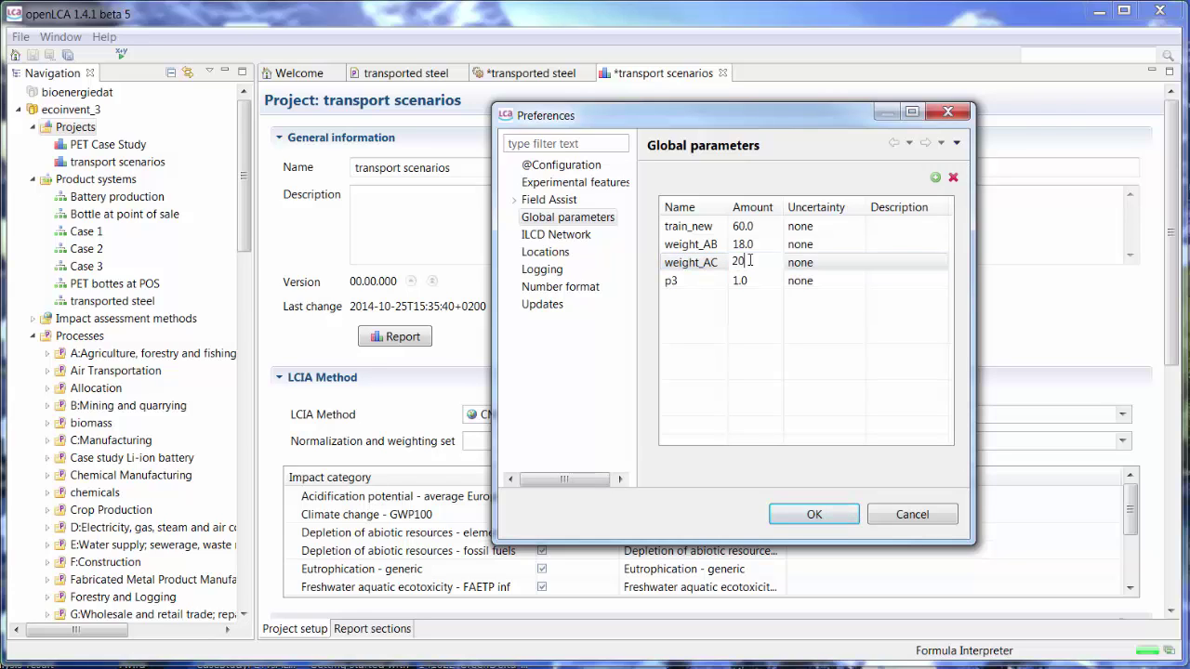
key(Return)
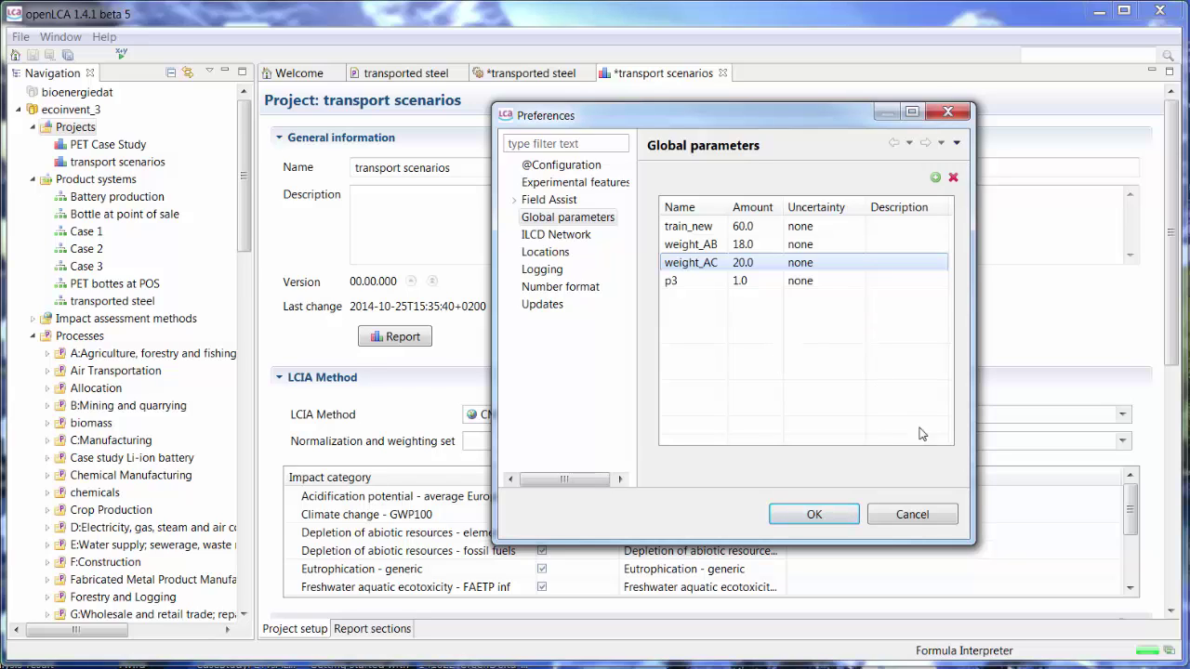
click(919, 512)
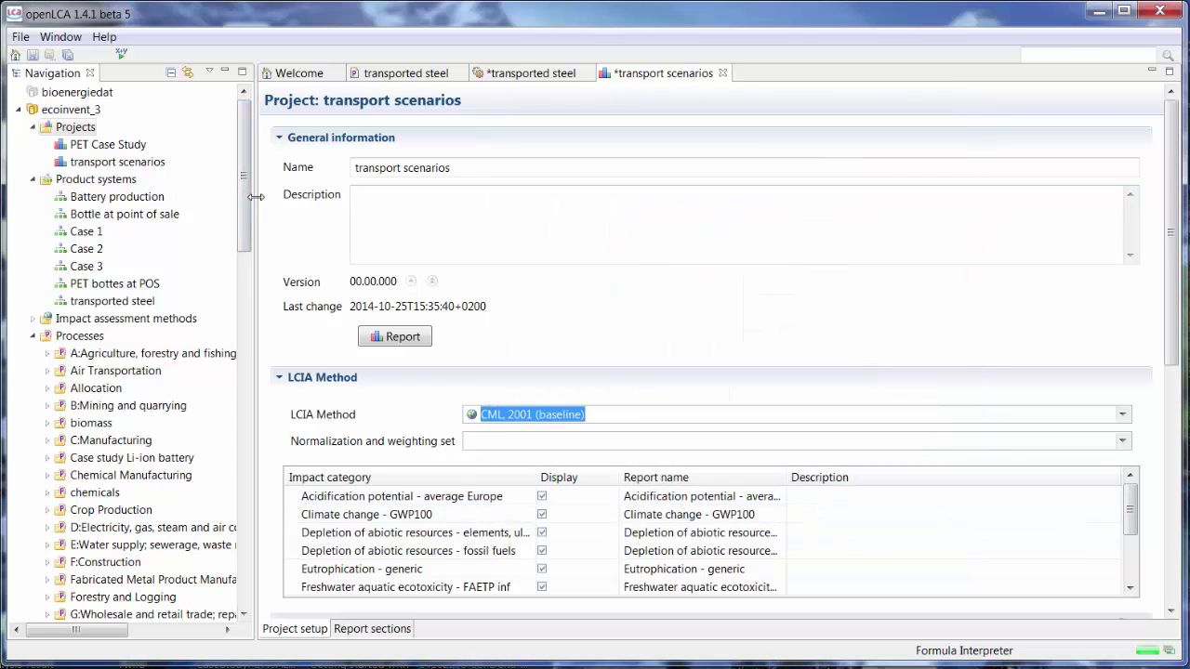
Step: Open the Formula Interpreter console from the Window menu
click(68, 41)
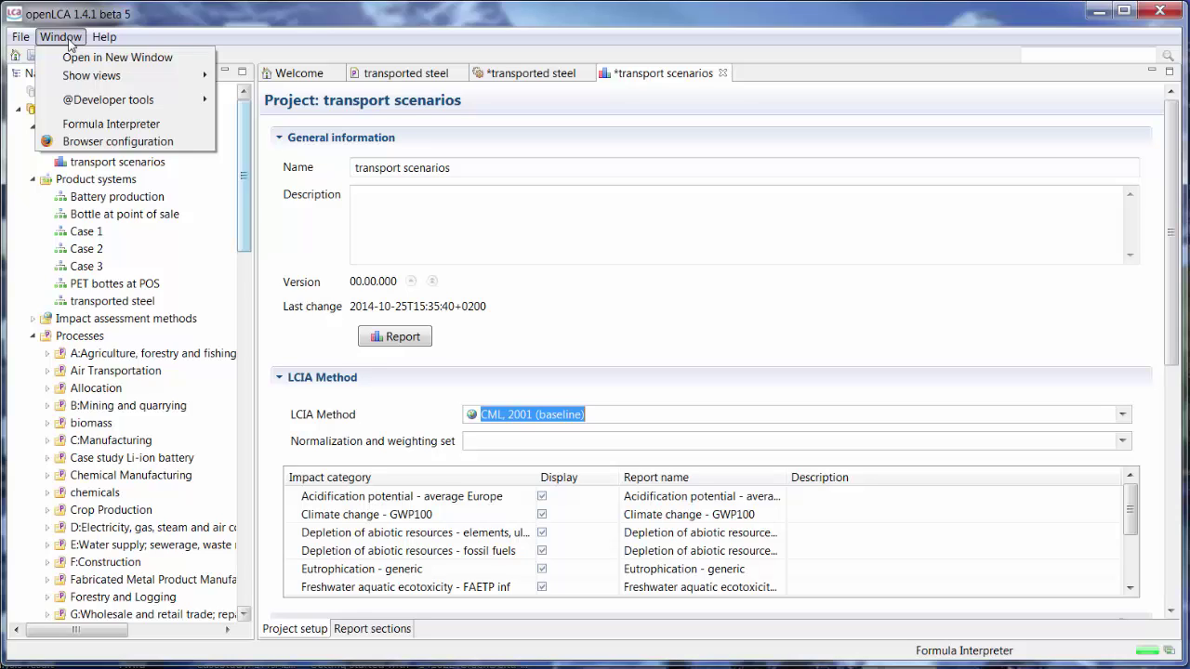
click(117, 125)
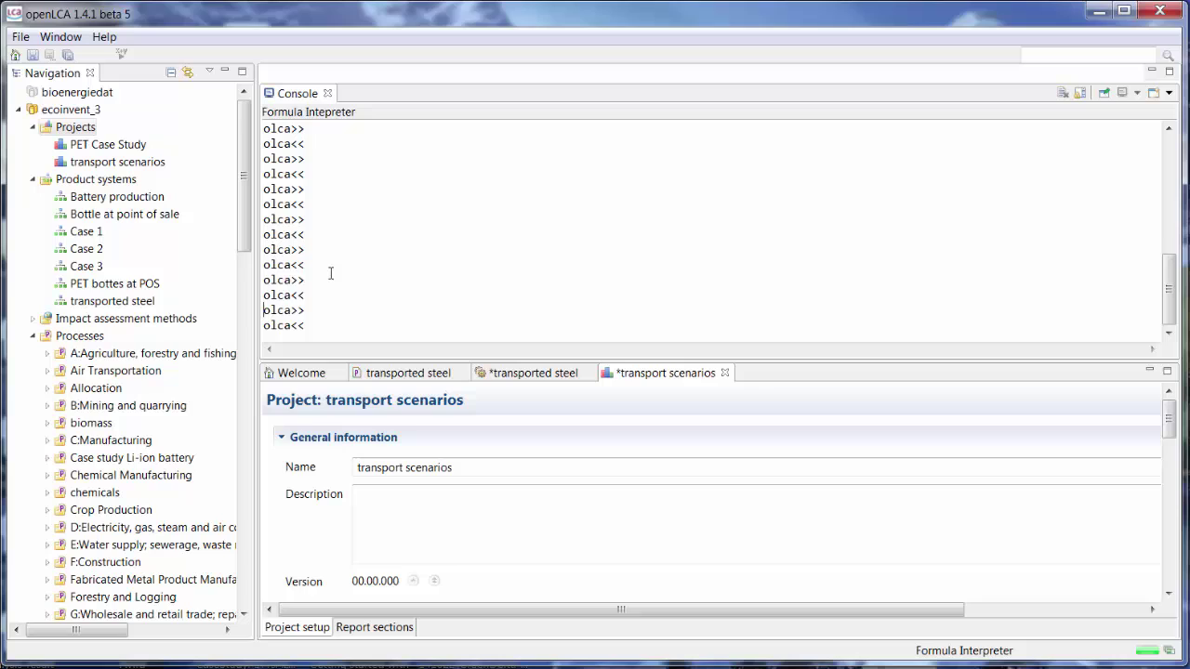
Step: Evaluate log(108), then enter log(108 with an unclosed bracket to trigger an error
text(log(108))
key(Return)
text(lo)
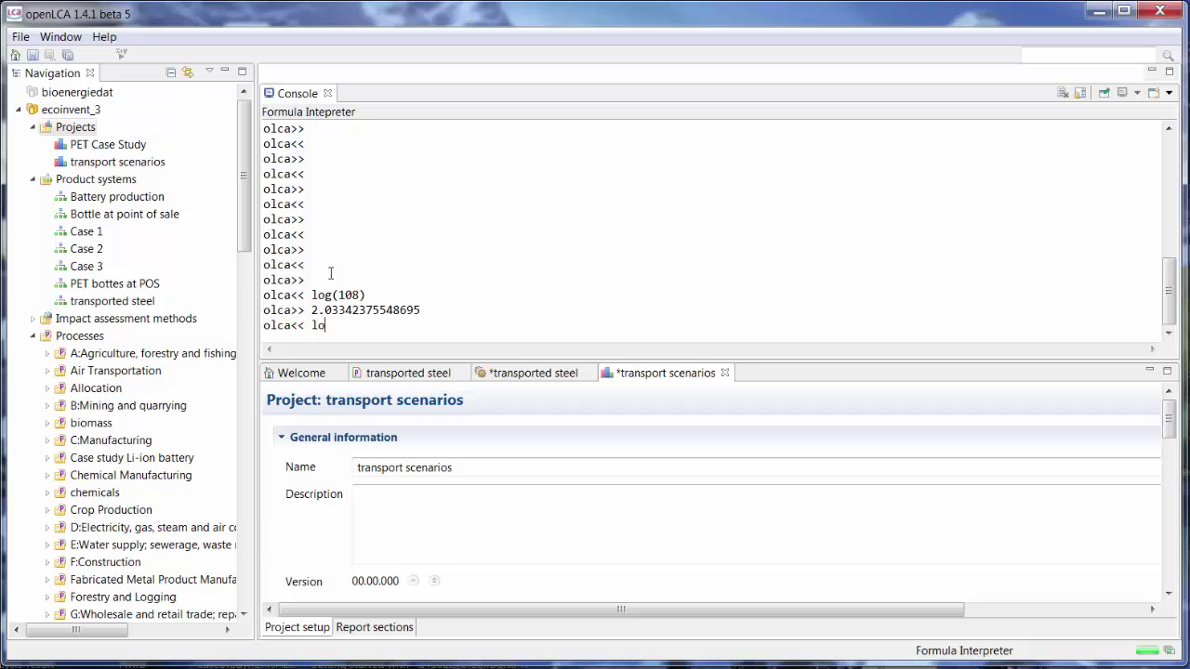
text(g(108)
key(Return)
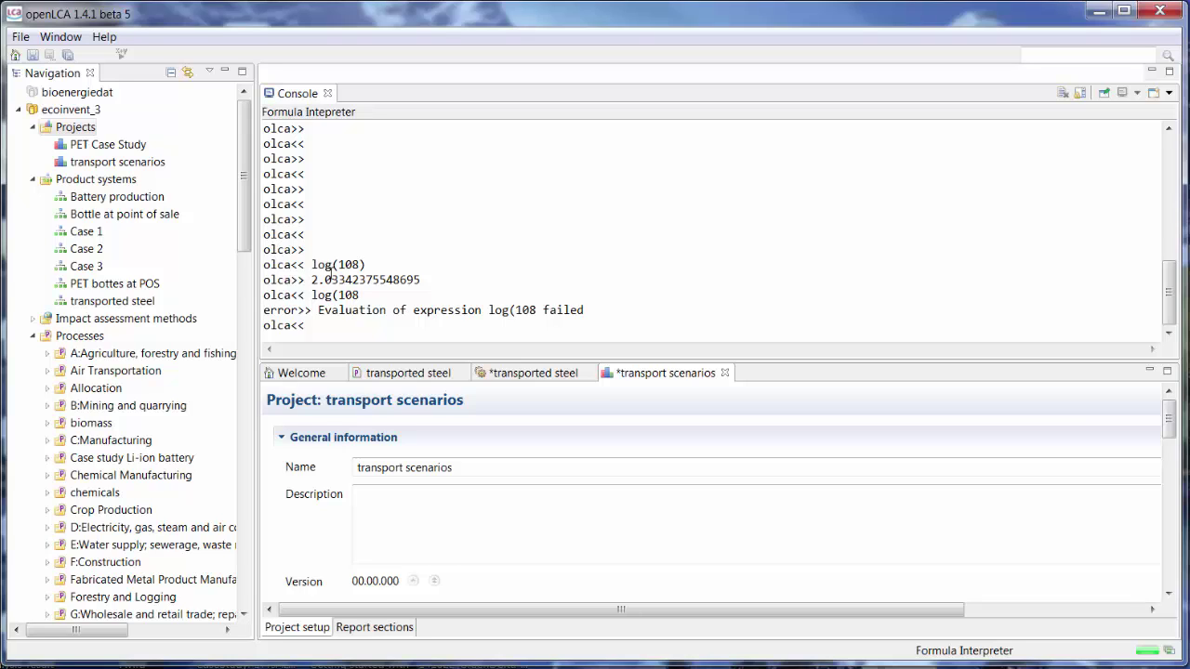
Step: Define variable a = 10 and evaluate 15*a to get 150.0
text(var a = 10)
key(Return)
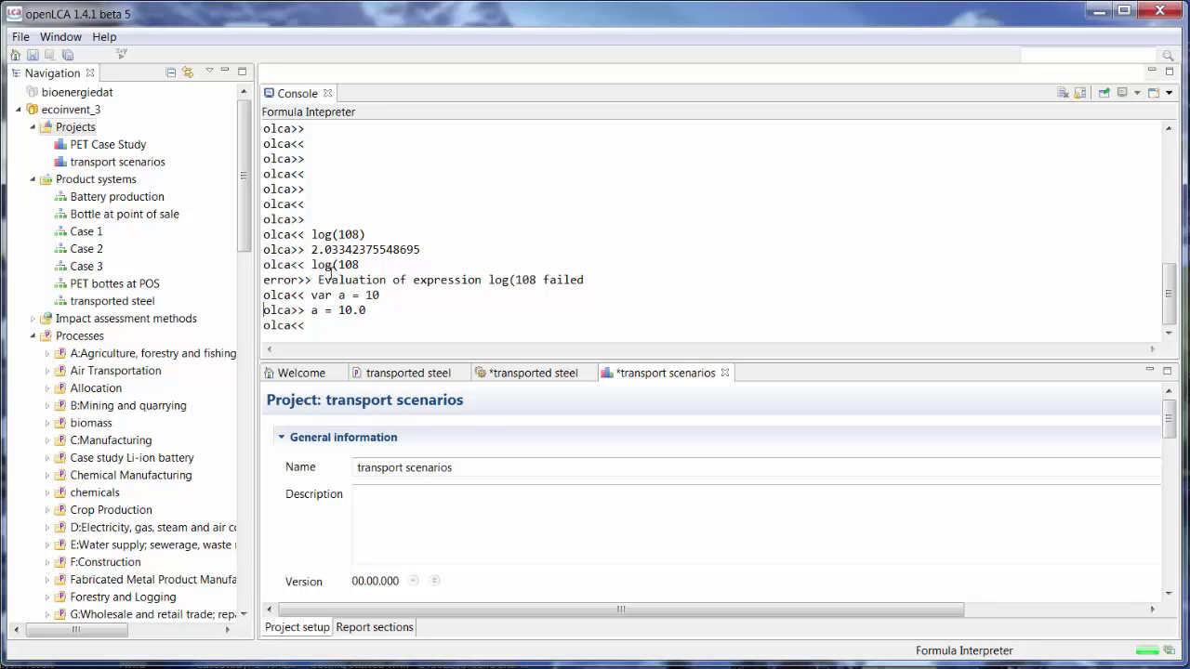
text(15*2)
key(BackSpace)
text(a)
key(Return)
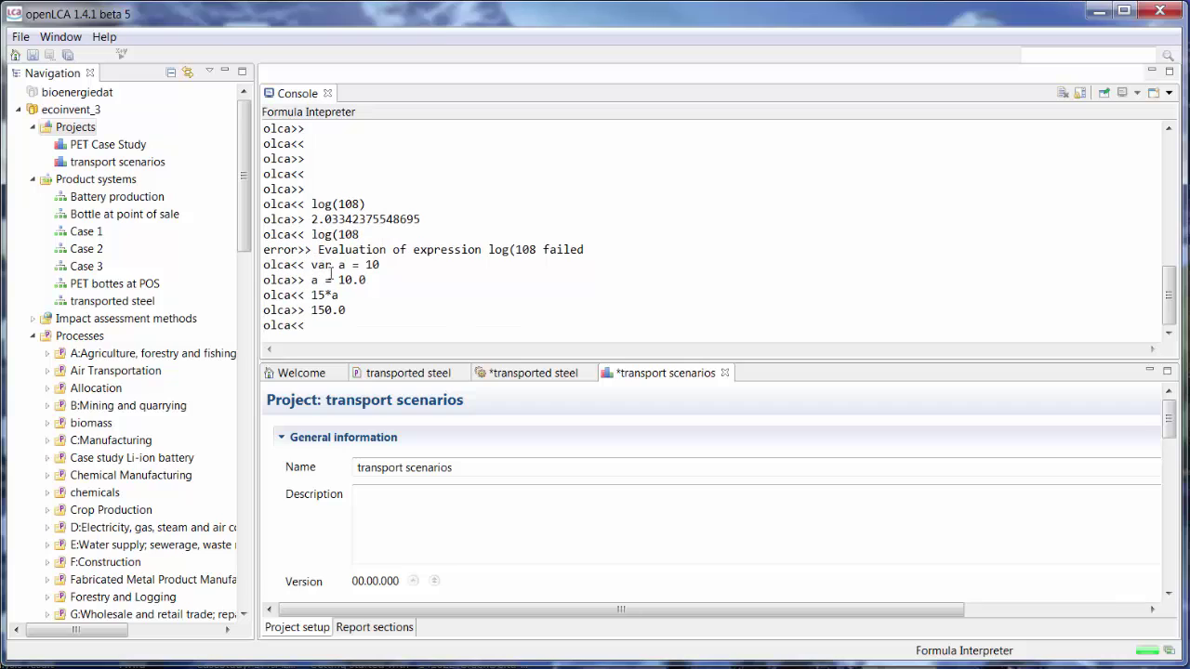